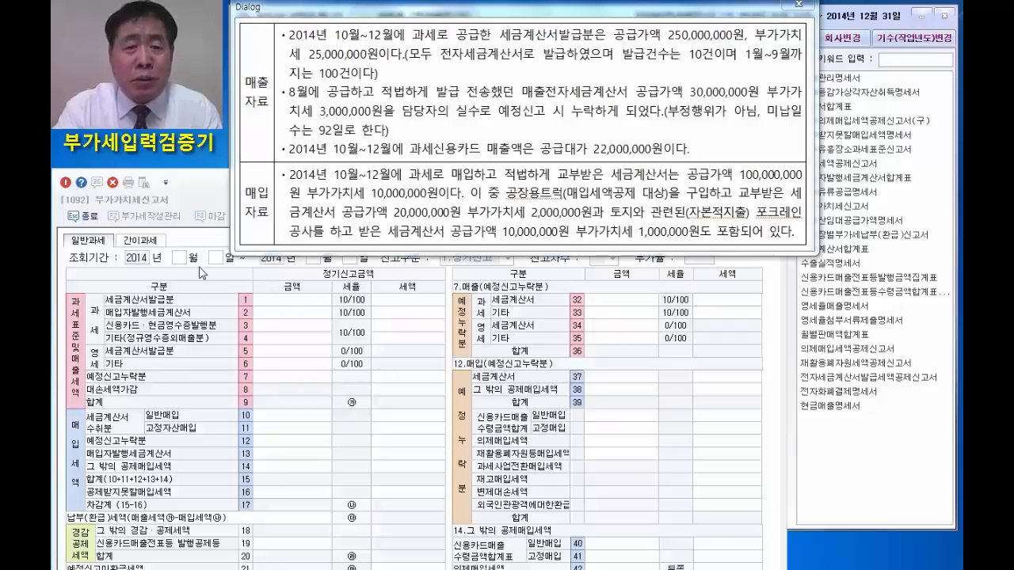
# Set the 조회기간 of the VAT return from October 1 to December 31, 2014.
pyautogui.click(180, 258)
pyautogui.write('10')
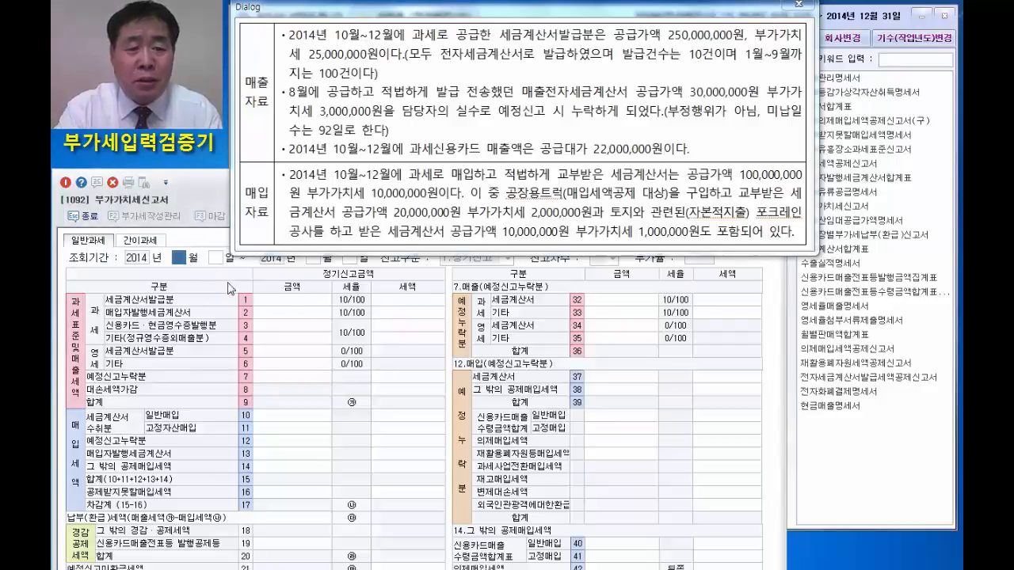
pyautogui.press('Return')
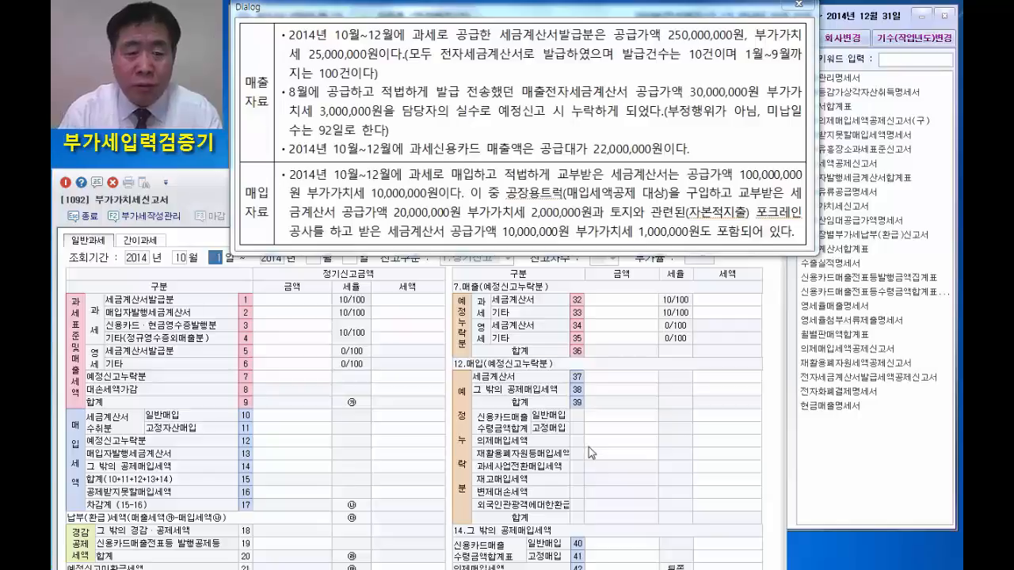
pyautogui.press('Return')
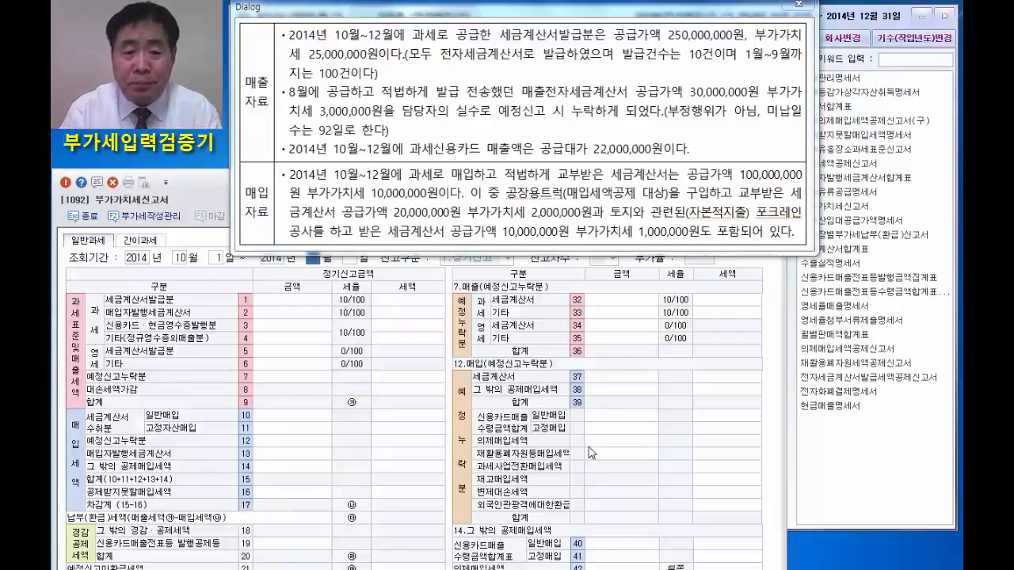
pyautogui.press('Return')
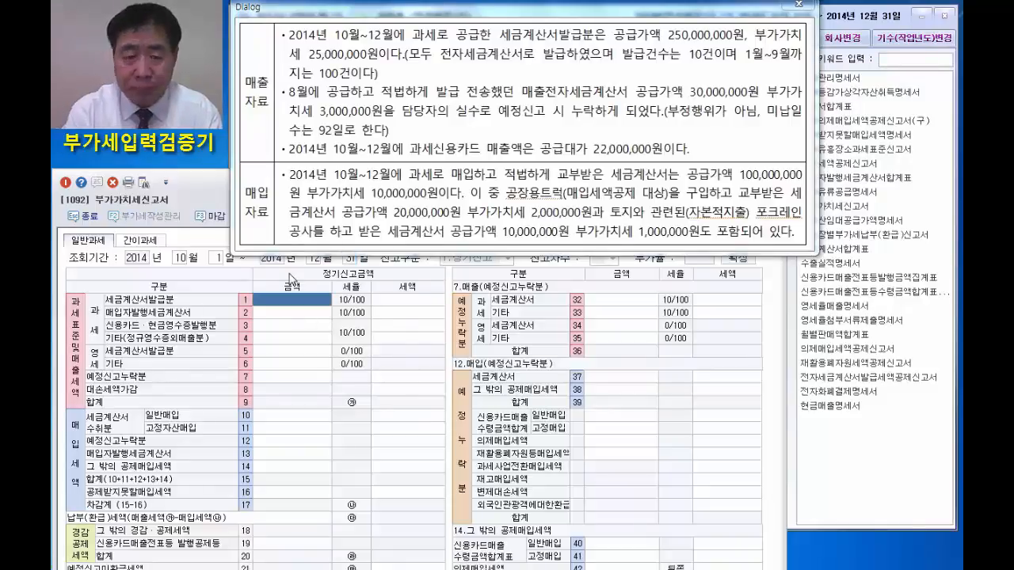
# Enter 250,000,000 as the 세금계산서발급분 sales amount in row 1 and 30,000,000 as the 예정누락분 세금계산서 sales amount in row 32.
pyautogui.write('250000000')
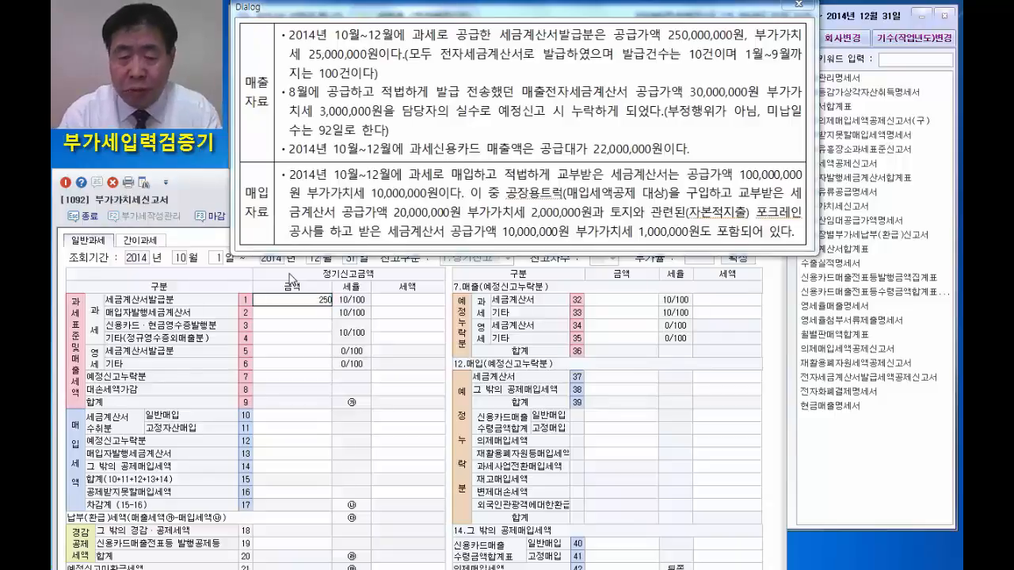
pyautogui.press('Return')
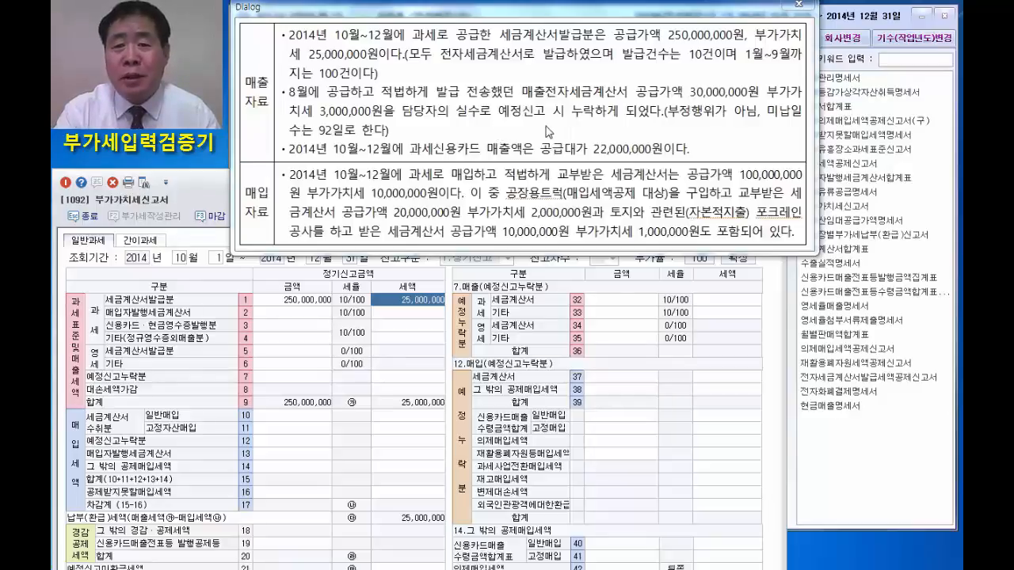
pyautogui.click(602, 302)
pyautogui.write('3')
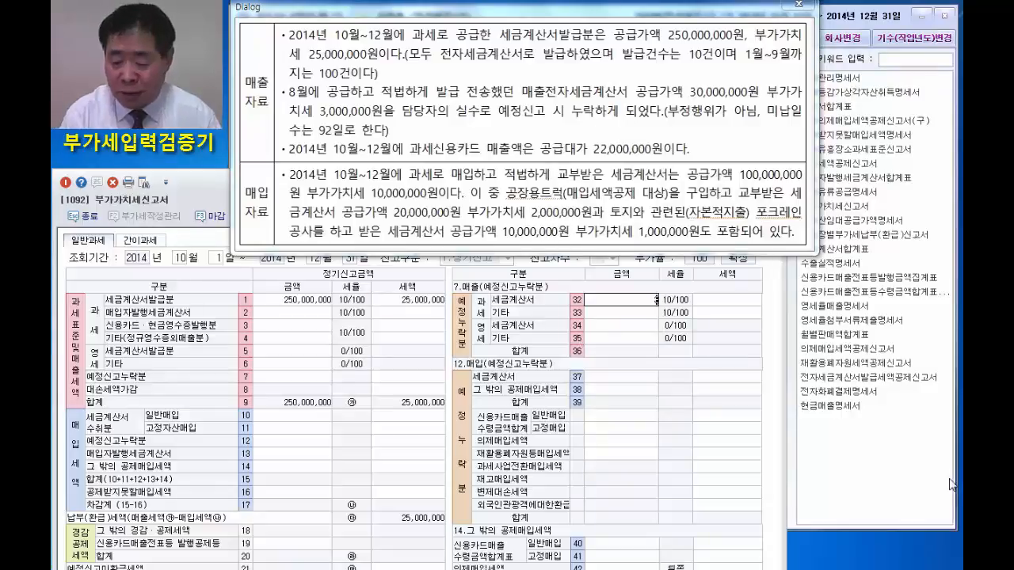
pyautogui.write('0,000,000')
pyautogui.press('Return')
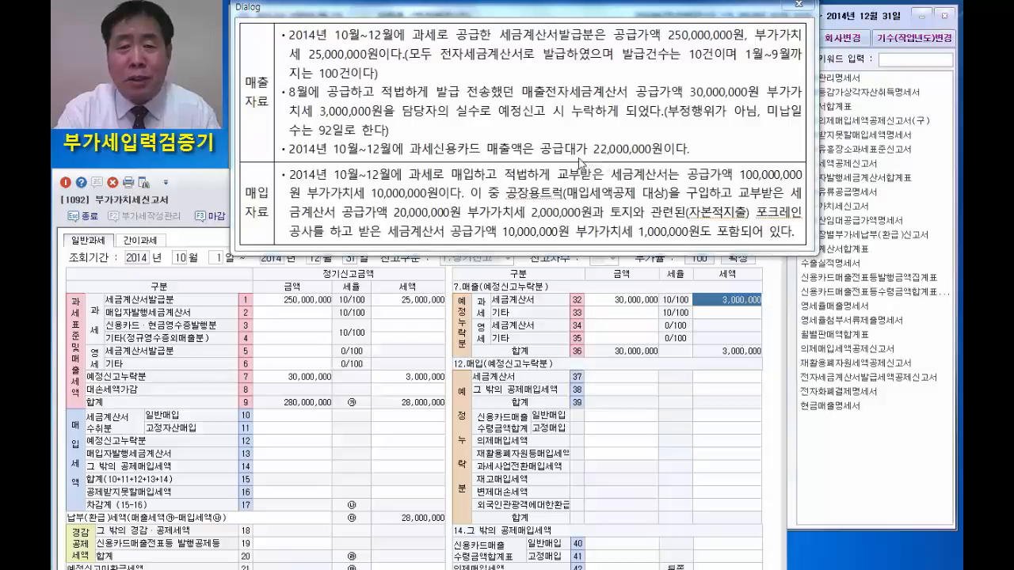
# Enter 20,000,000 as the 신용카드·현금영수증발행분 sales amount in row 3.
pyautogui.click(288, 327)
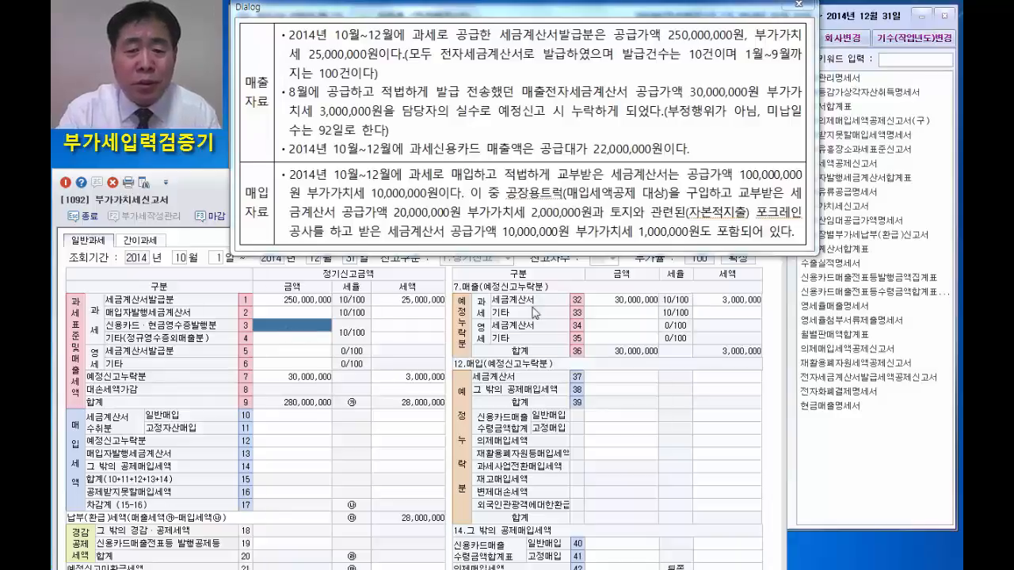
pyautogui.write('20,000,000')
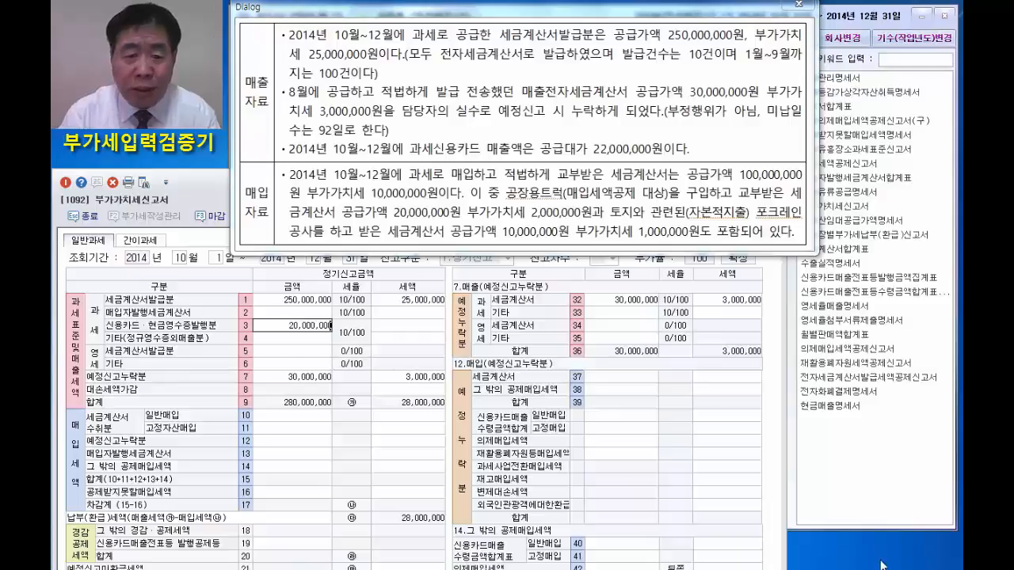
pyautogui.press('Return')
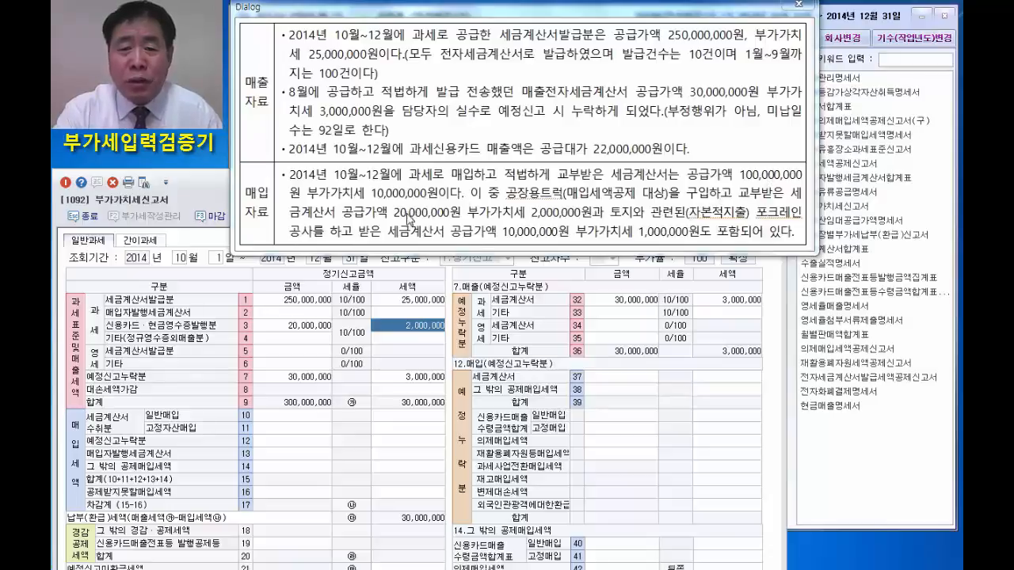
# Enter the 고정자산매입 purchases in row 11 with an amount of 30,000,000 and a tax of 3,000,000.
pyautogui.click(294, 428)
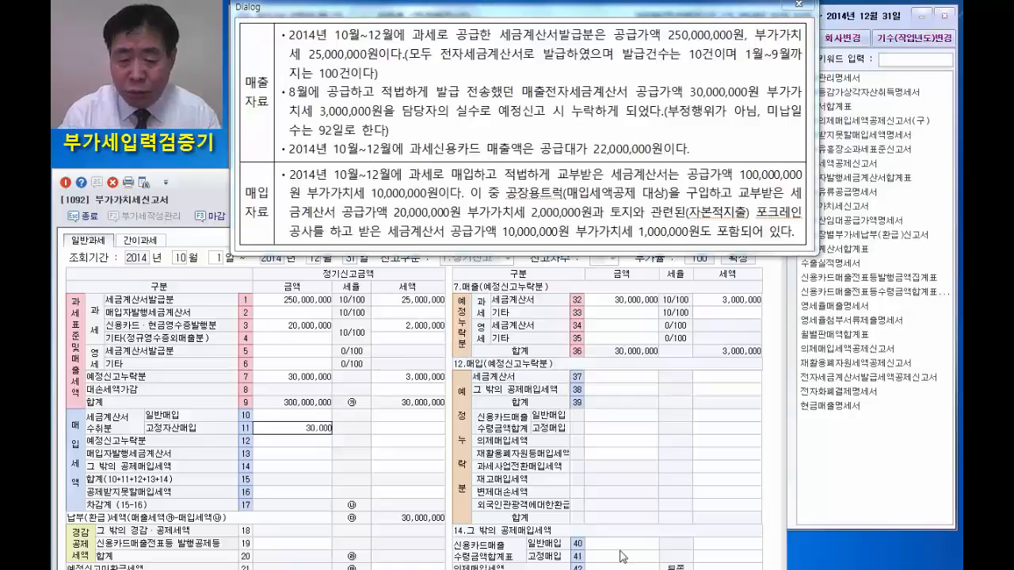
pyautogui.write('30000000')
pyautogui.press('Return')
pyautogui.write('3000000')
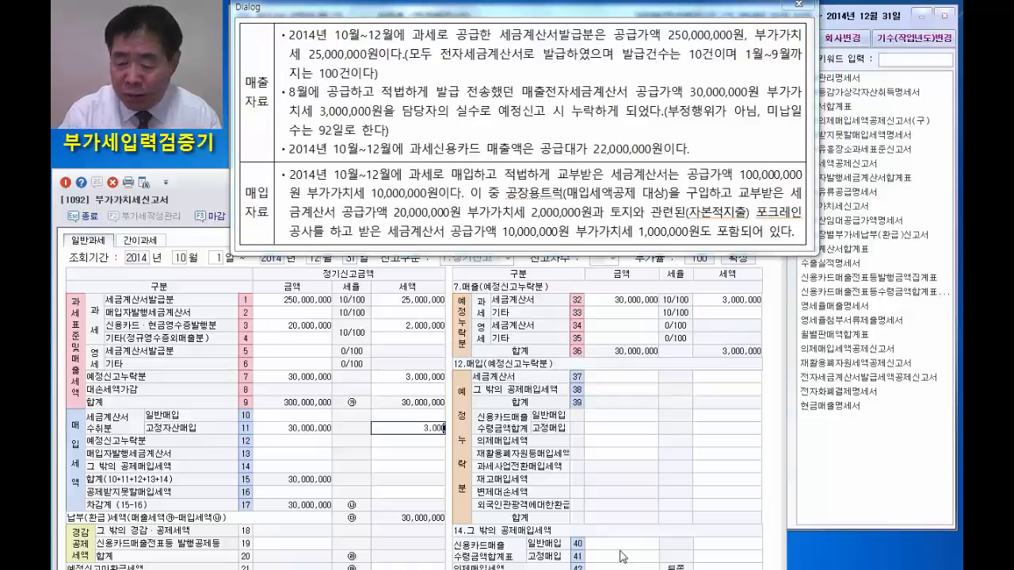
pyautogui.press('Return')
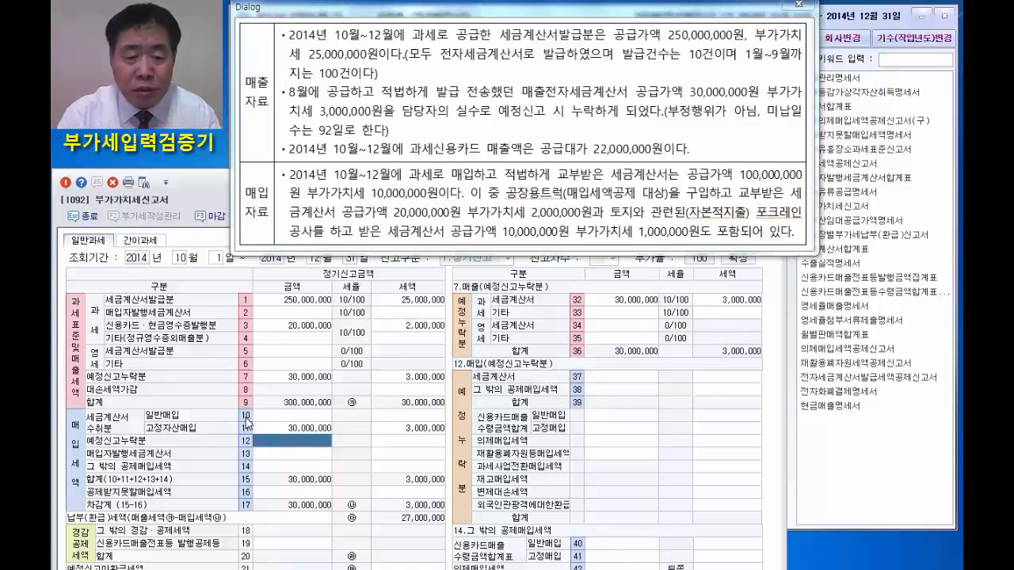
# Enter the 일반매입 purchases in row 10 with an amount of 70,000,000 and a tax of 7,000,000.
pyautogui.click(295, 415)
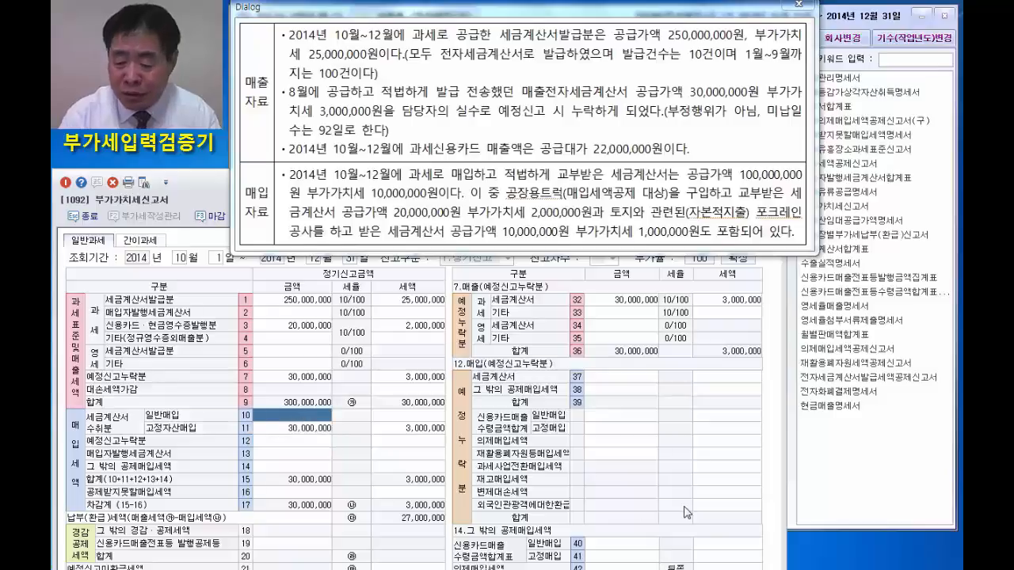
pyautogui.write('70000000')
pyautogui.press('Return')
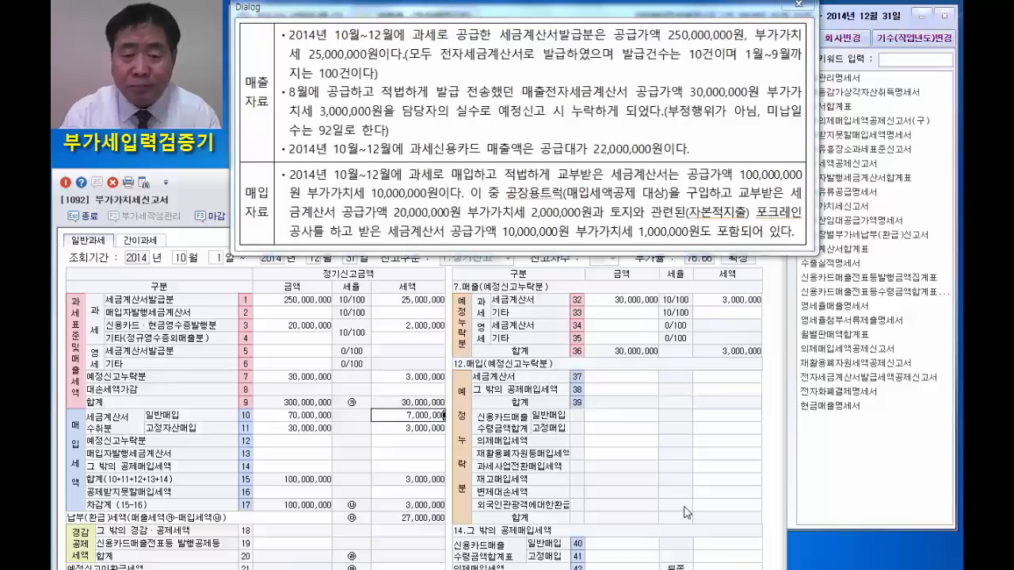
pyautogui.press('Return')
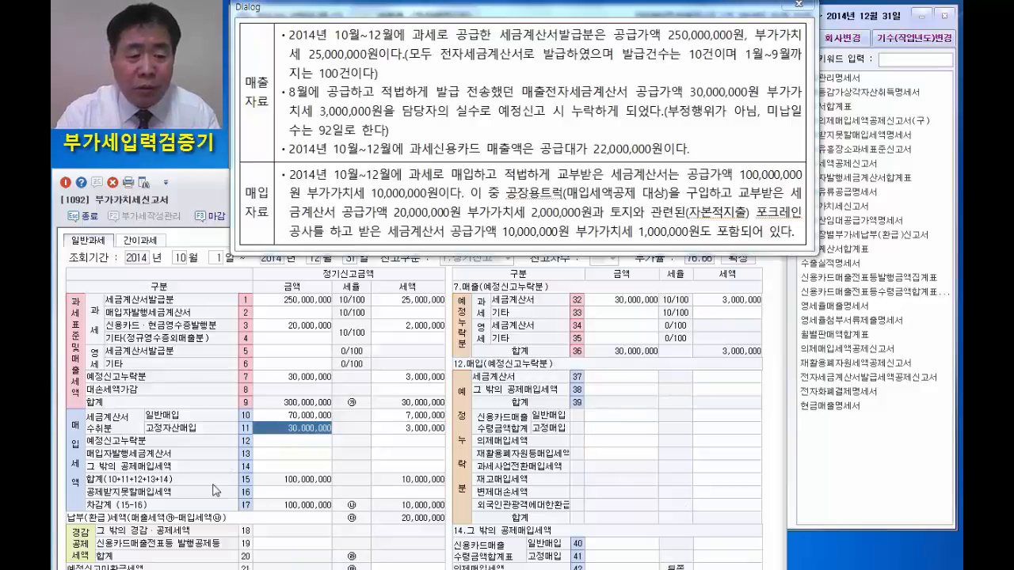
# In the row 16 breakdown, enter 공제받지못할 매입세액 (row 49) with an amount of 10,000,000 and a tax of 1,000,000.
pyautogui.click(420, 494)
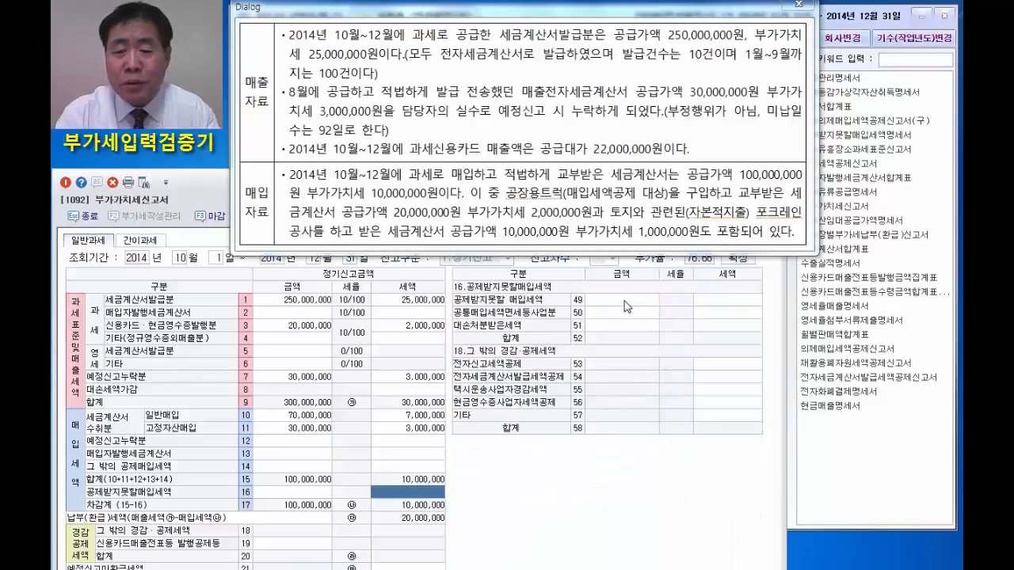
pyautogui.click(627, 304)
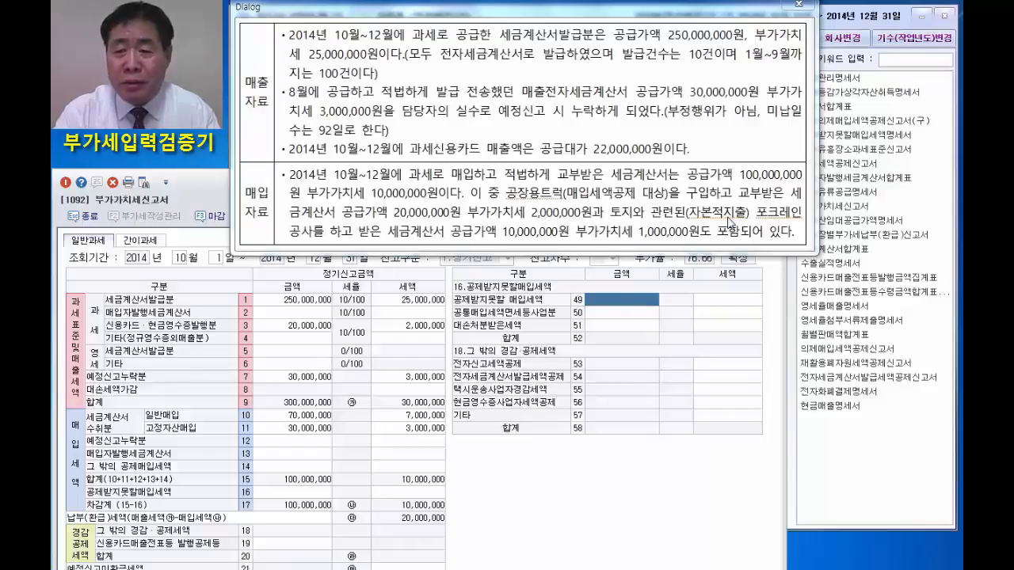
pyautogui.write('100000,000')
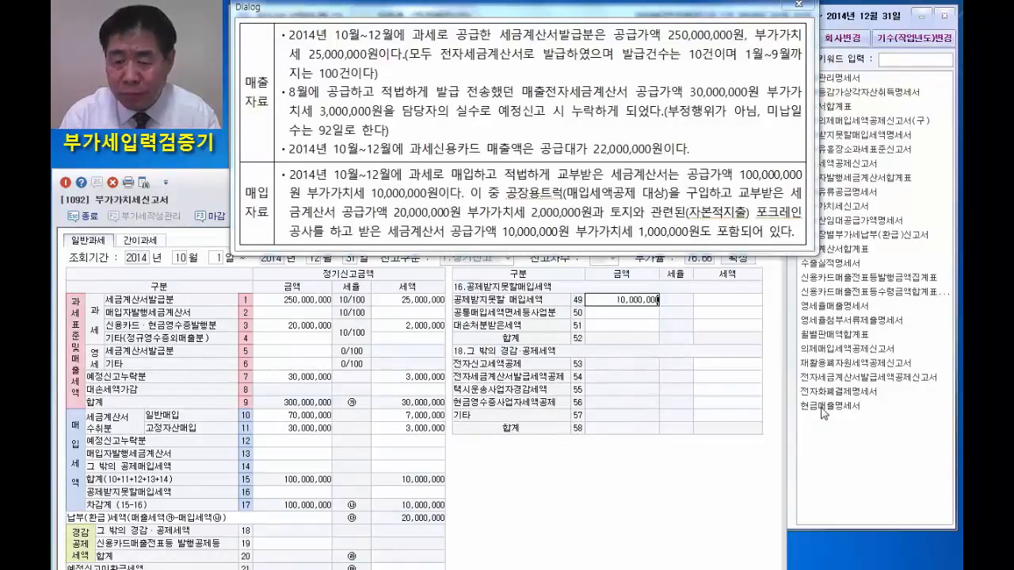
pyautogui.press('Return')
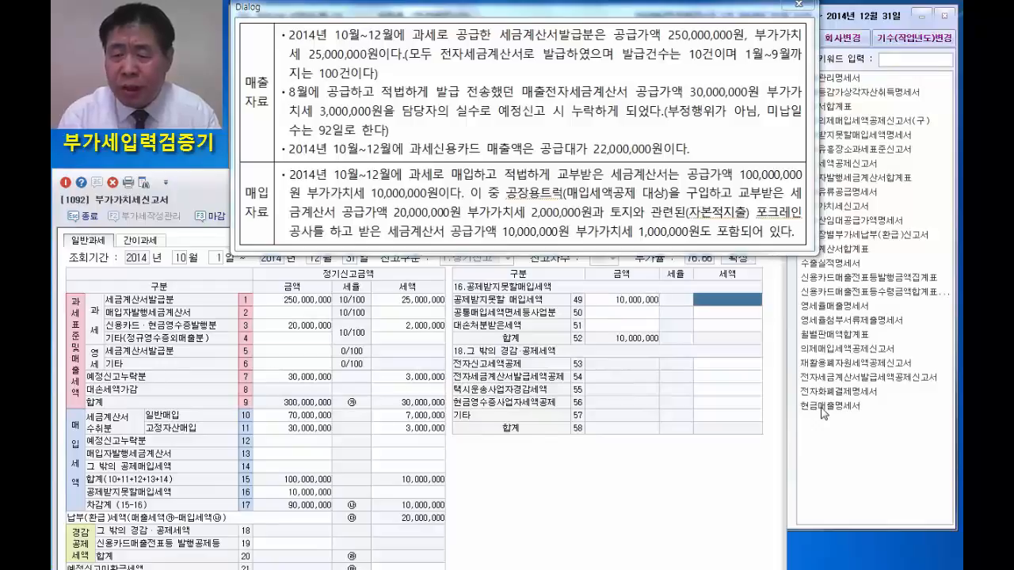
pyautogui.write('1000000')
pyautogui.press('Return')
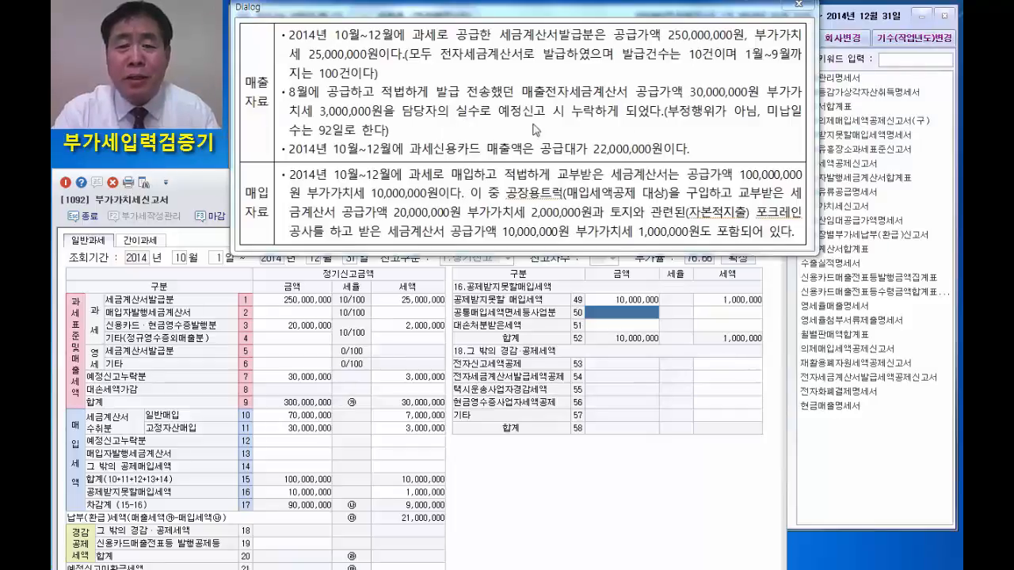
# Dismiss the source data dialog and bring up the 25.가산세명세 details in the repositioned return window.
pyautogui.click(800, 5)
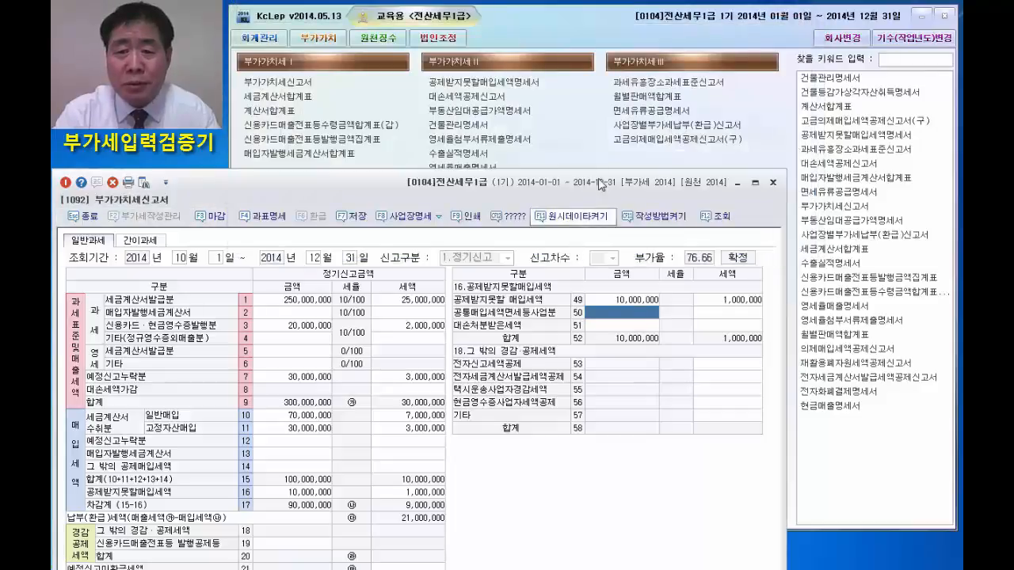
pyautogui.moveTo(603, 196); pyautogui.dragTo(686, 106)
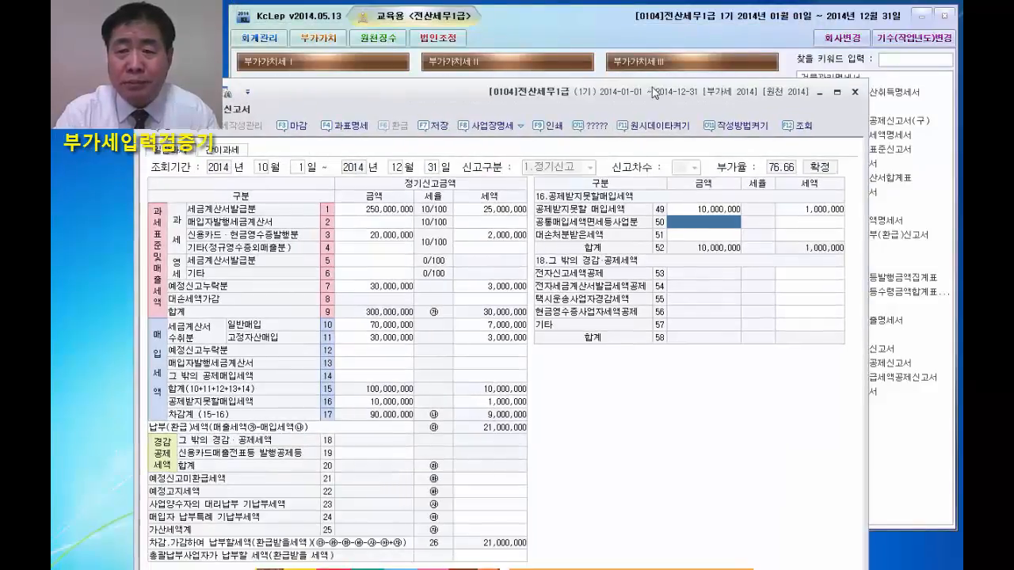
pyautogui.moveTo(448, 87); pyautogui.dragTo(522, 10)
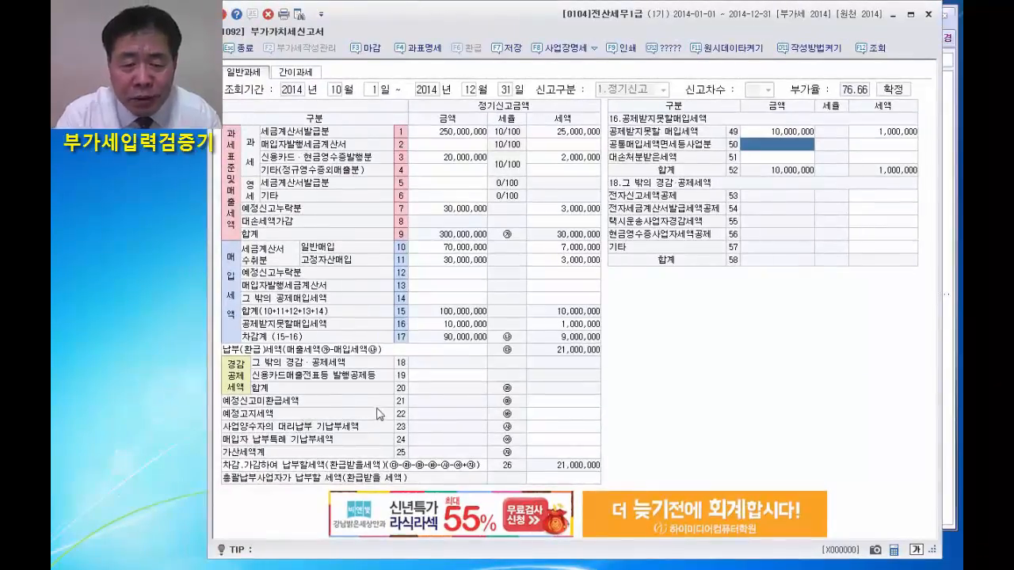
pyautogui.click(567, 453)
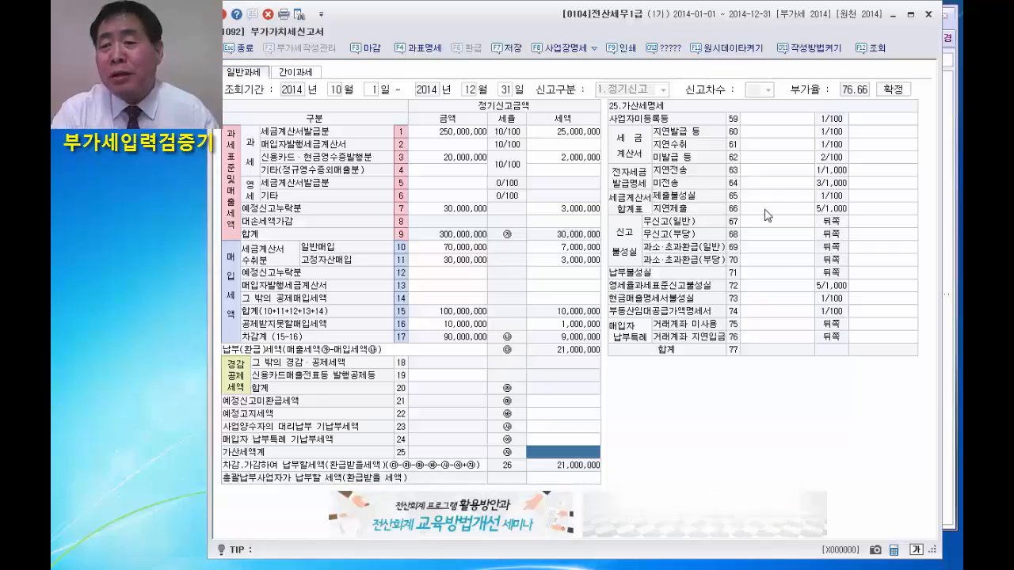
pyautogui.click(767, 248)
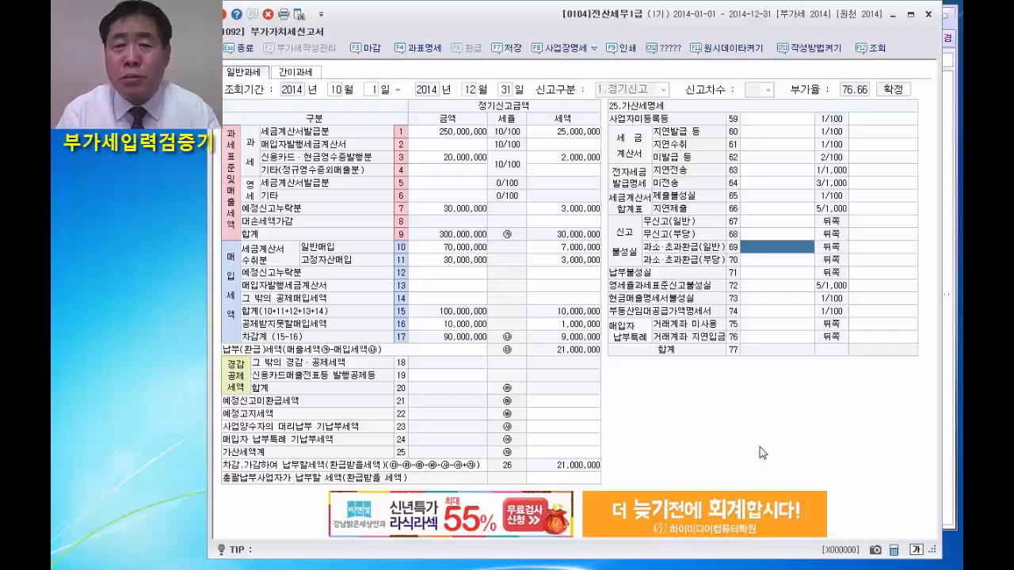
pyautogui.write('1,000,000')
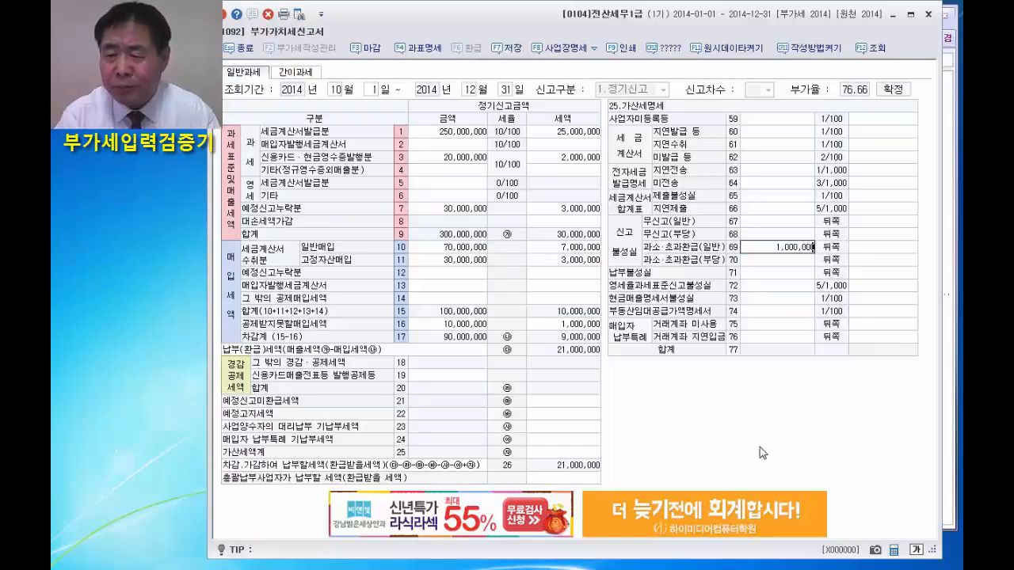
pyautogui.press('Return')
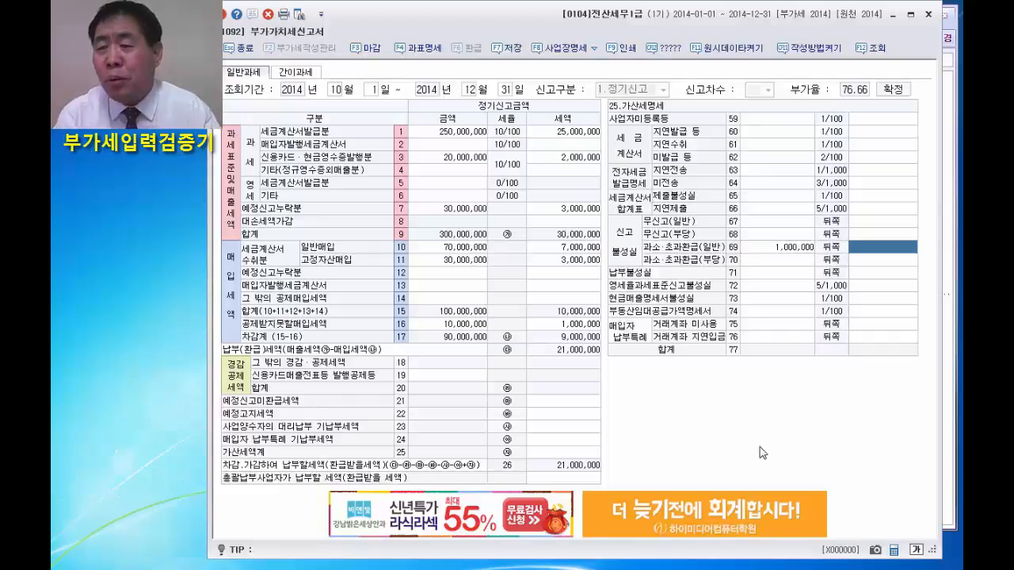
# Enter the 과소·초과환급(일반) penalty in row 69 with a base amount of 3,000,000 and a tax of 150,000.
pyautogui.click(792, 248)
pyautogui.write('3000000')
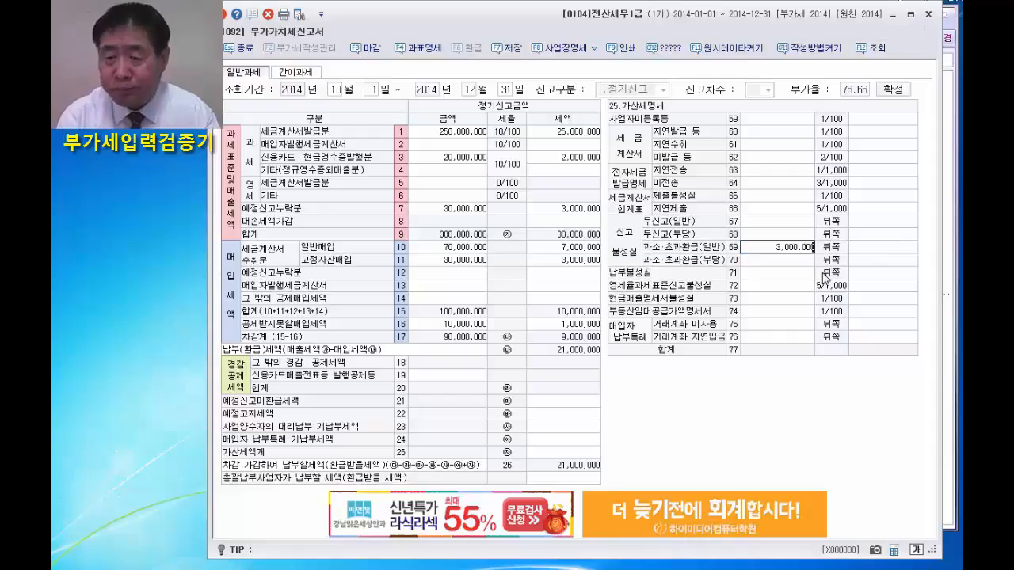
pyautogui.press('Return')
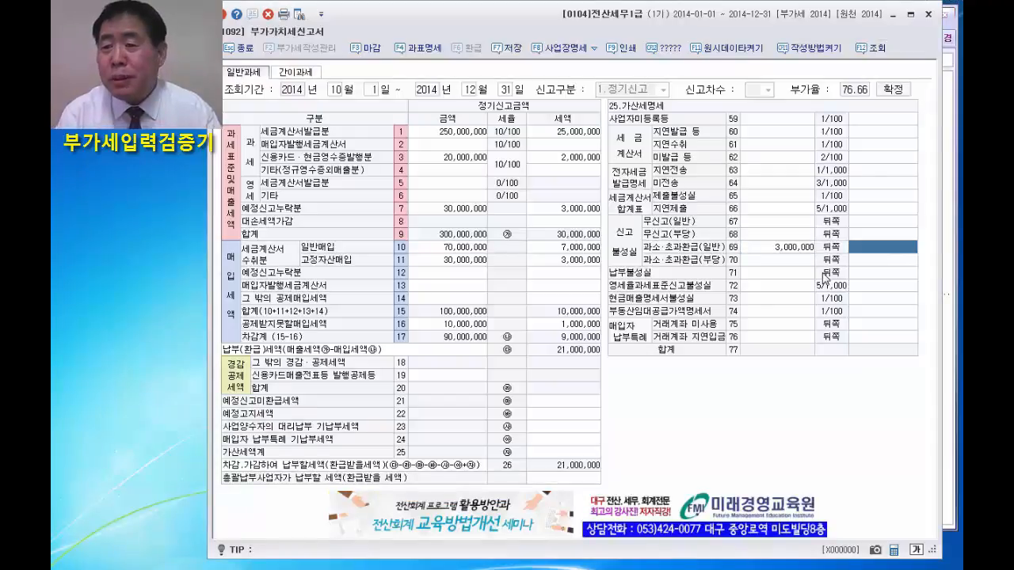
pyautogui.write('1')
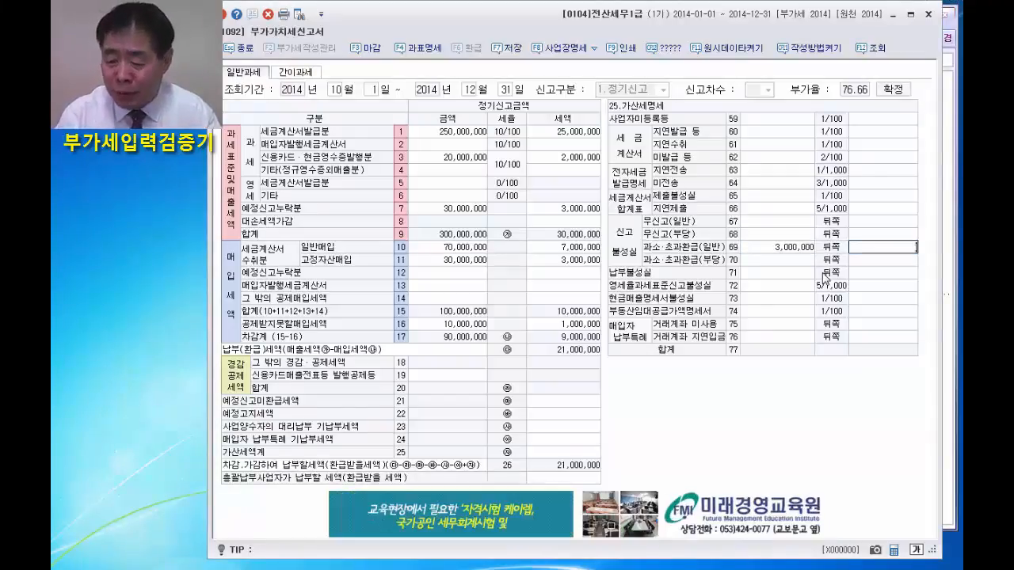
pyautogui.write('50,000')
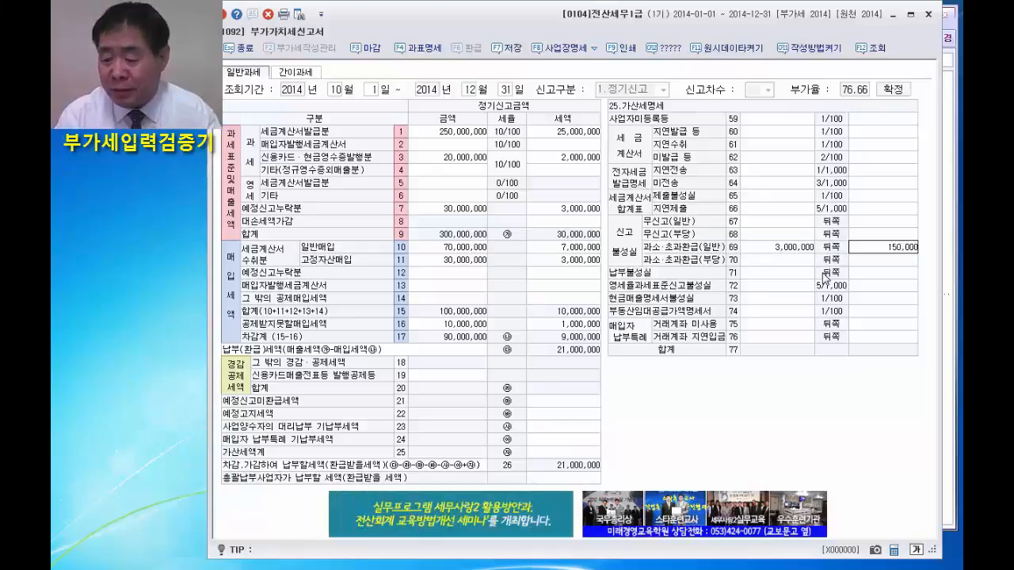
pyautogui.press('Return')
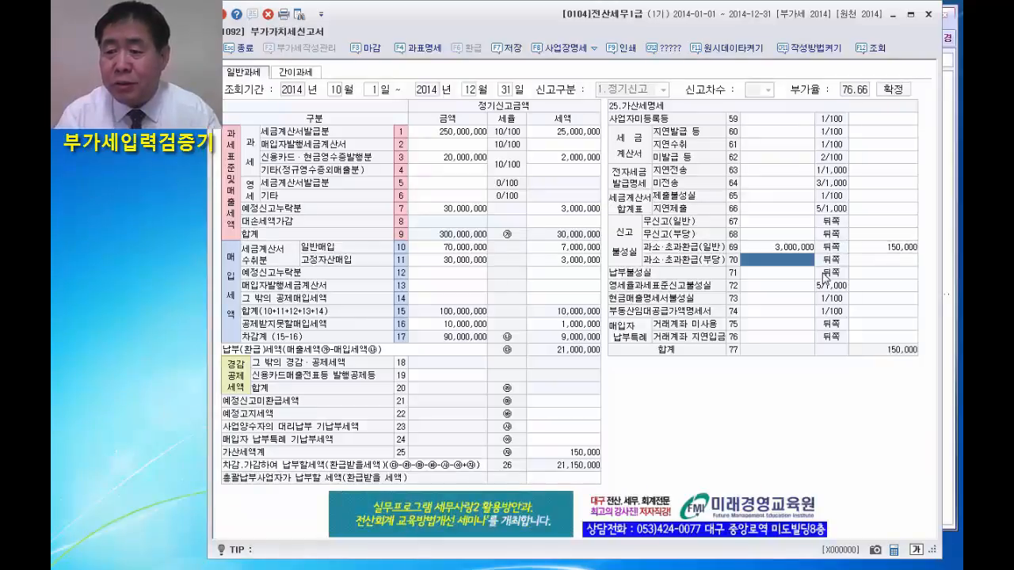
# Enter the 납부불성실 penalty in row 71 with a base amount of 3,000,000 and a tax of 82,800.
pyautogui.click(759, 273)
pyautogui.write('3000000')
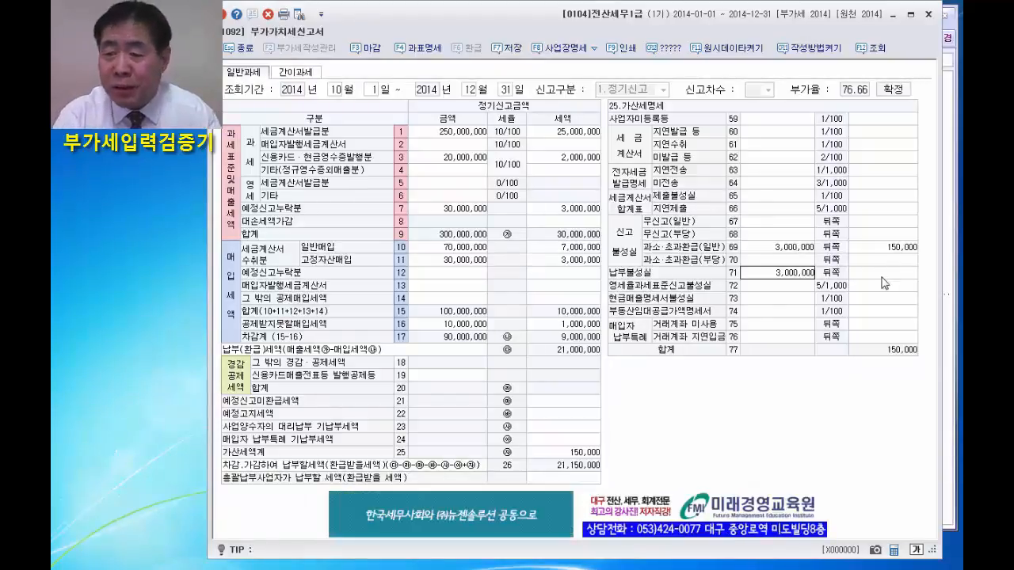
pyautogui.press('Return')
pyautogui.click(915, 273)
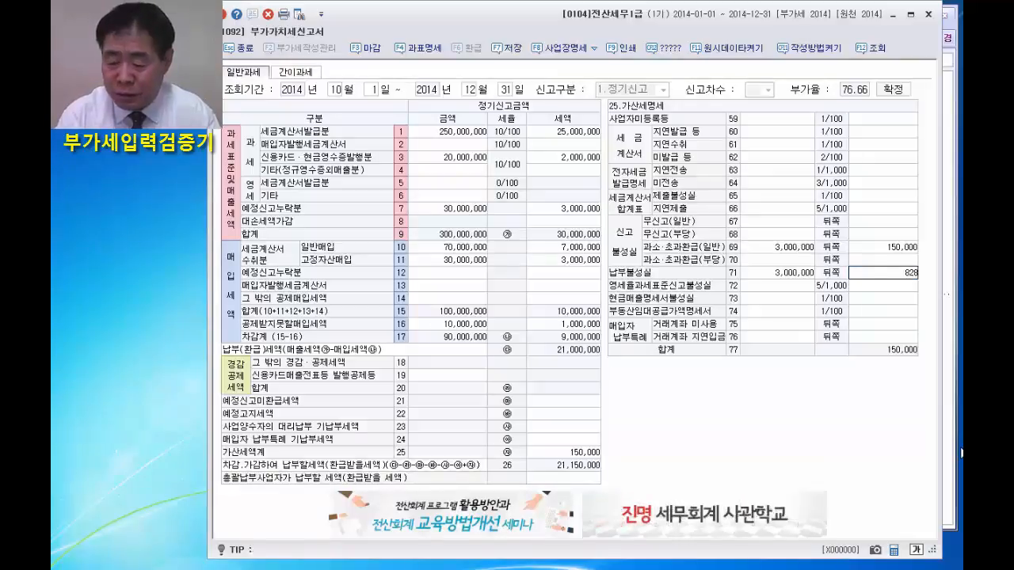
pyautogui.write('82,800,000')
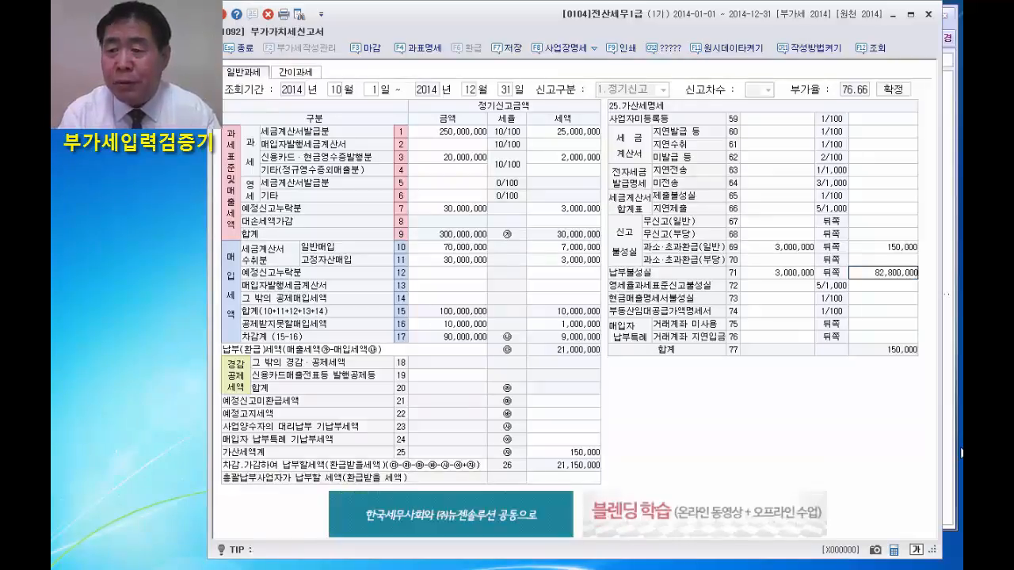
pyautogui.press('Return')
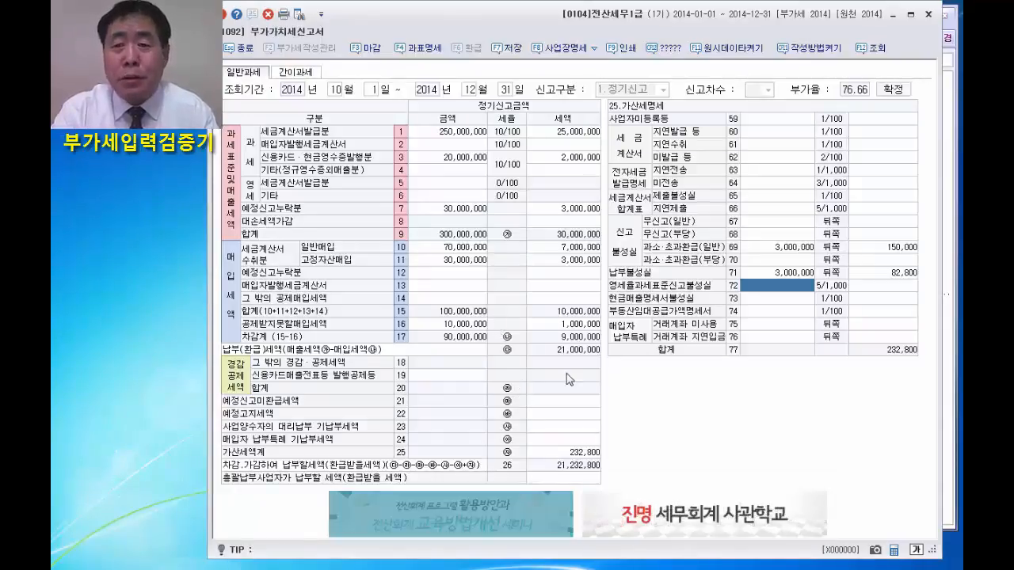
# Run the 답안확인 answer check on the VAT return, review the compared items through the end of the list, and close the check dialogs.
pyautogui.click(669, 50)
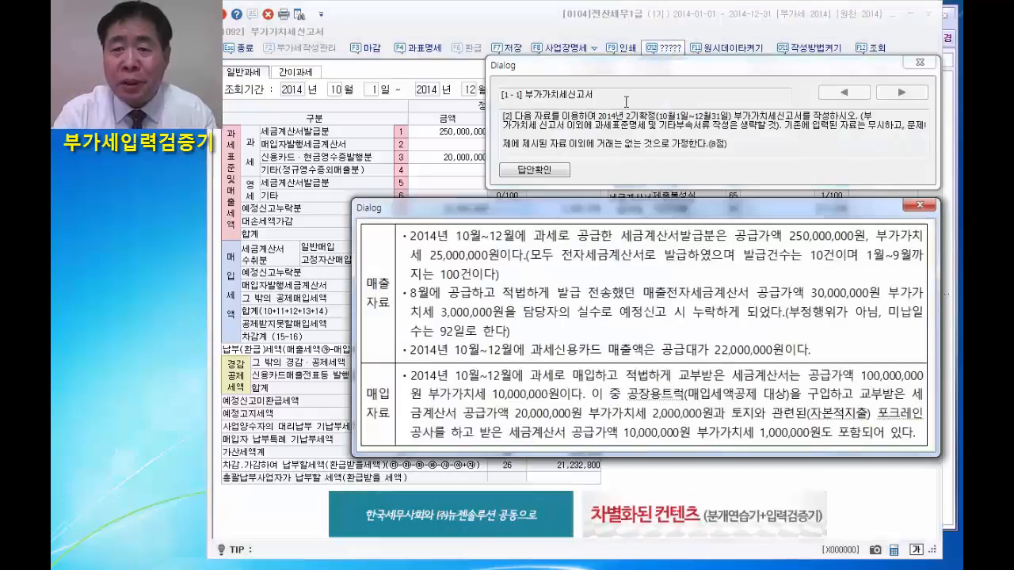
pyautogui.click(918, 205)
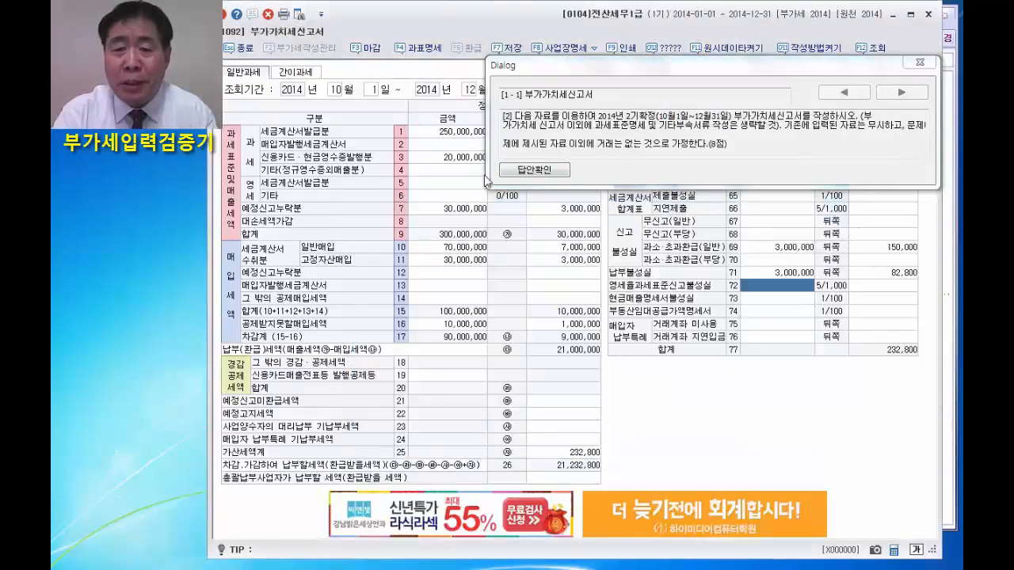
pyautogui.click(535, 171)
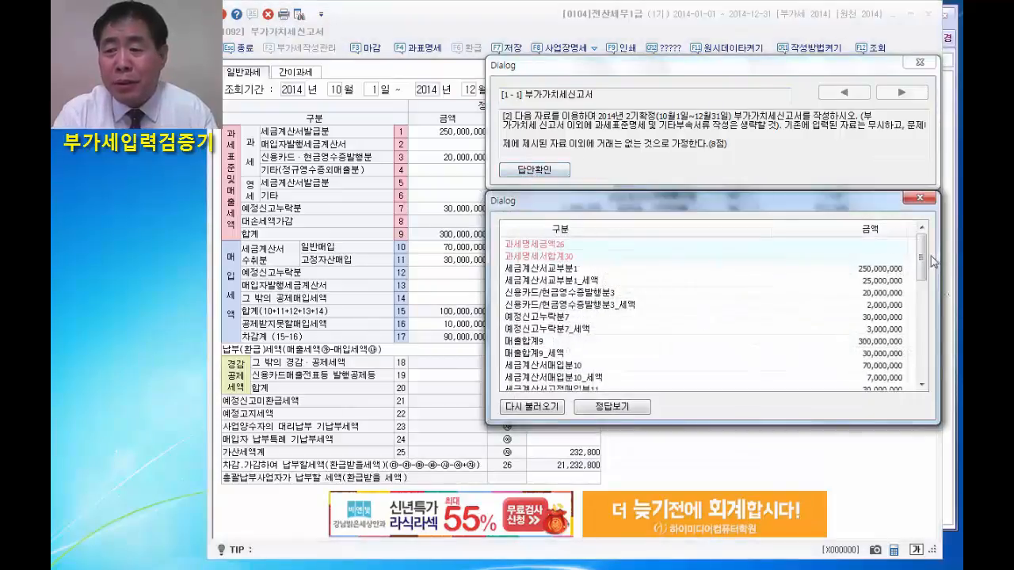
pyautogui.moveTo(923, 265); pyautogui.dragTo(921, 394)
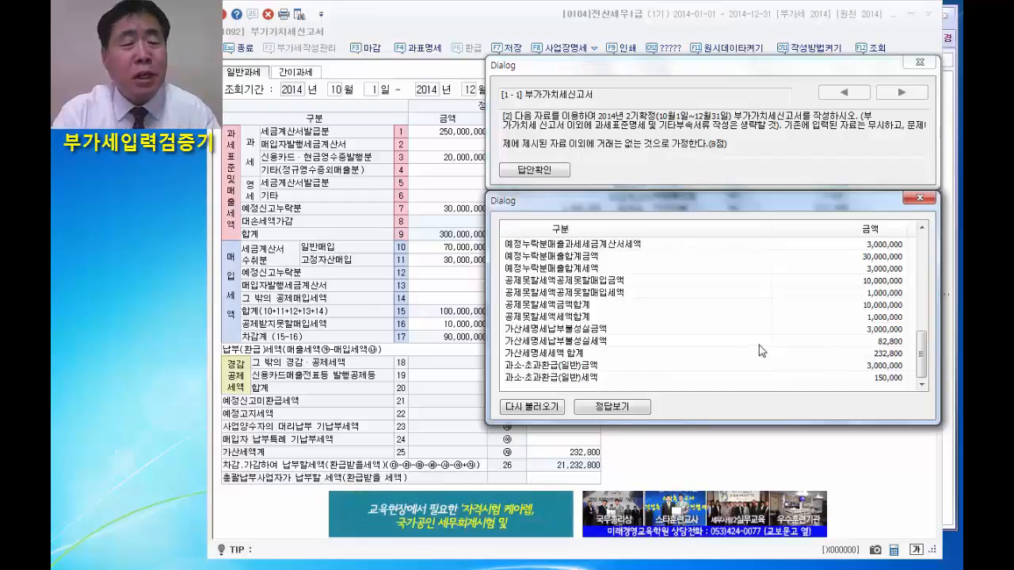
pyautogui.click(920, 200)
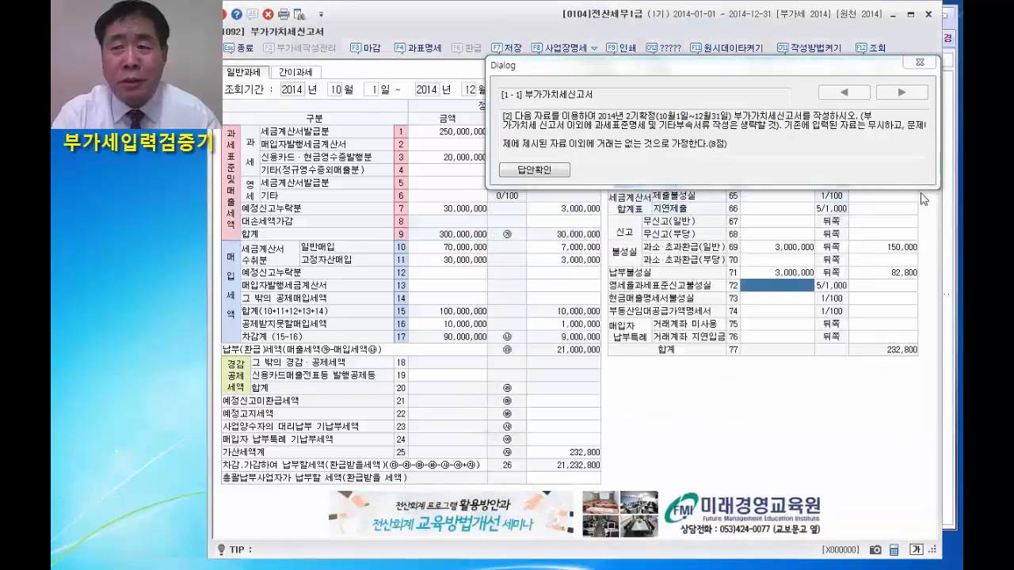
pyautogui.click(918, 63)
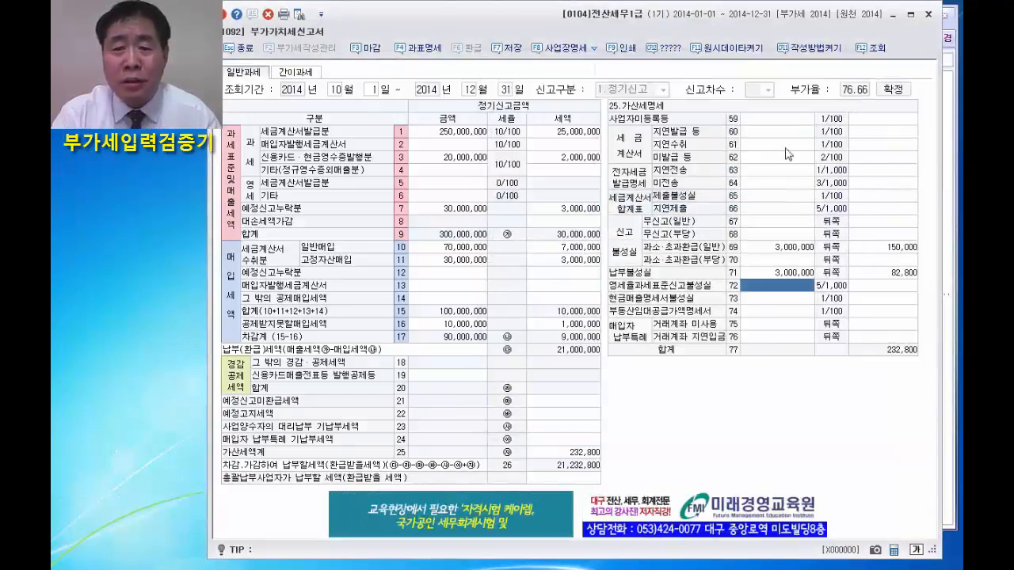
# Change the 고정자산매입 purchases in row 11 to an amount of 20,000,000 and a tax of 2,000,000.
pyautogui.click(450, 264)
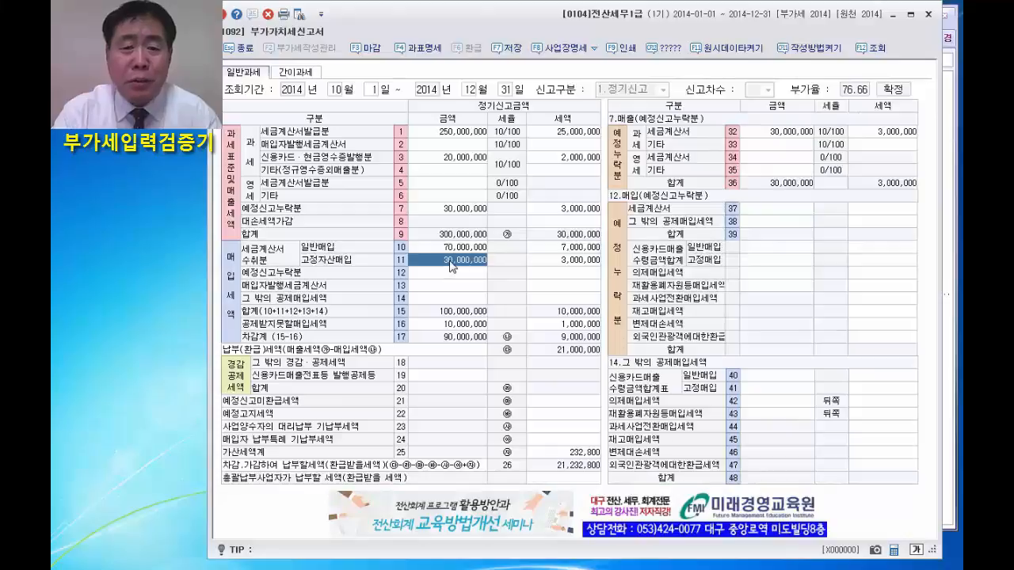
pyautogui.write('2')
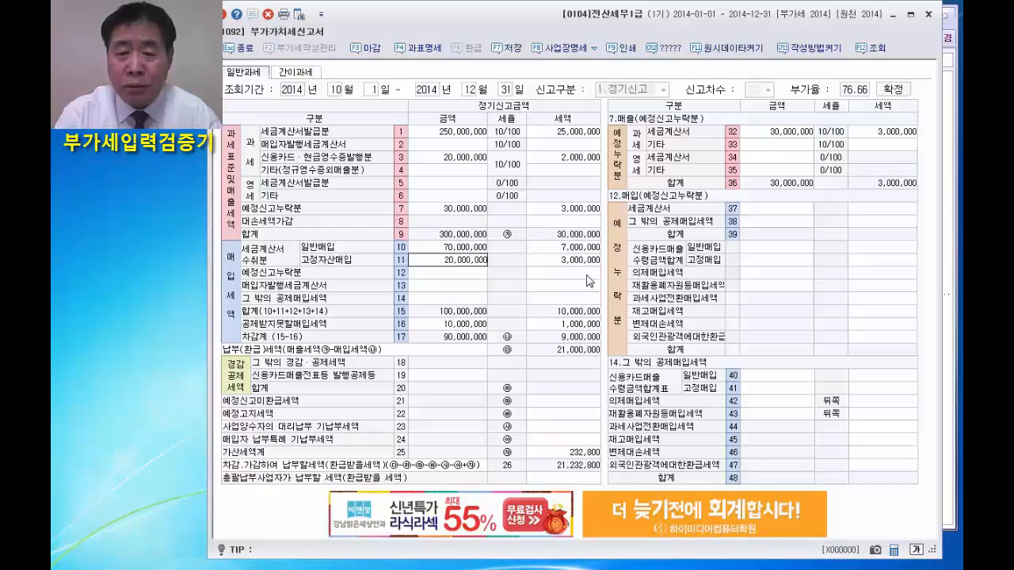
pyautogui.write('0,000,000')
pyautogui.press('Return')
pyautogui.write('3')
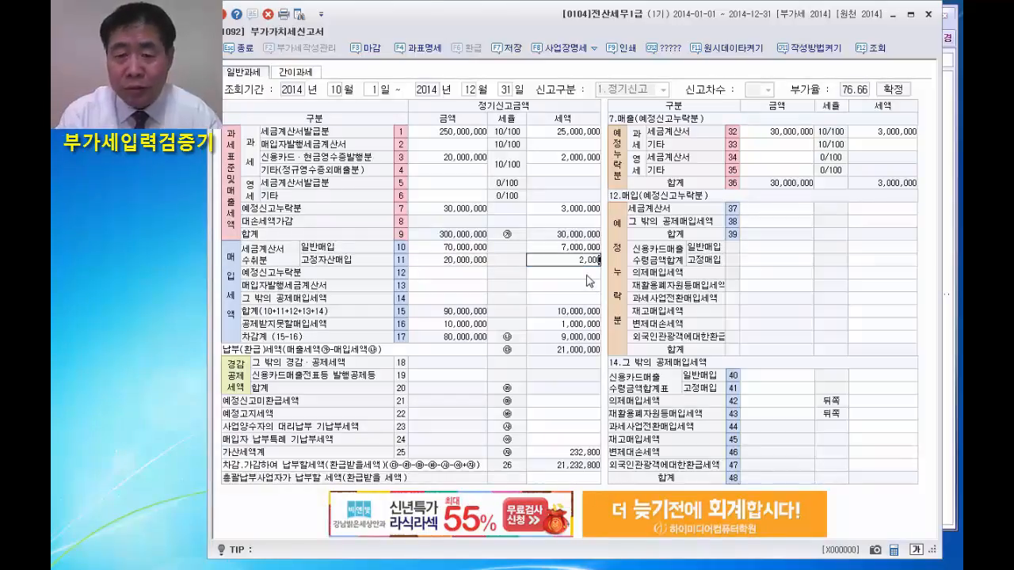
# Change the 일반매입 purchases in row 10 to an amount of 80,000,000 and a tax of 8,000,000.
pyautogui.click(458, 252)
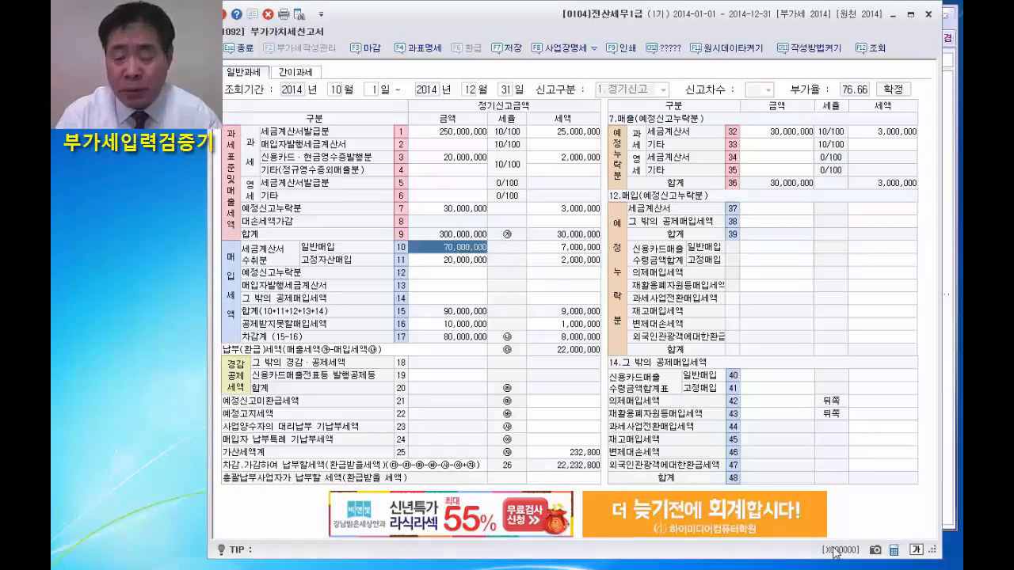
pyautogui.write('80,000,000')
pyautogui.press('Return')
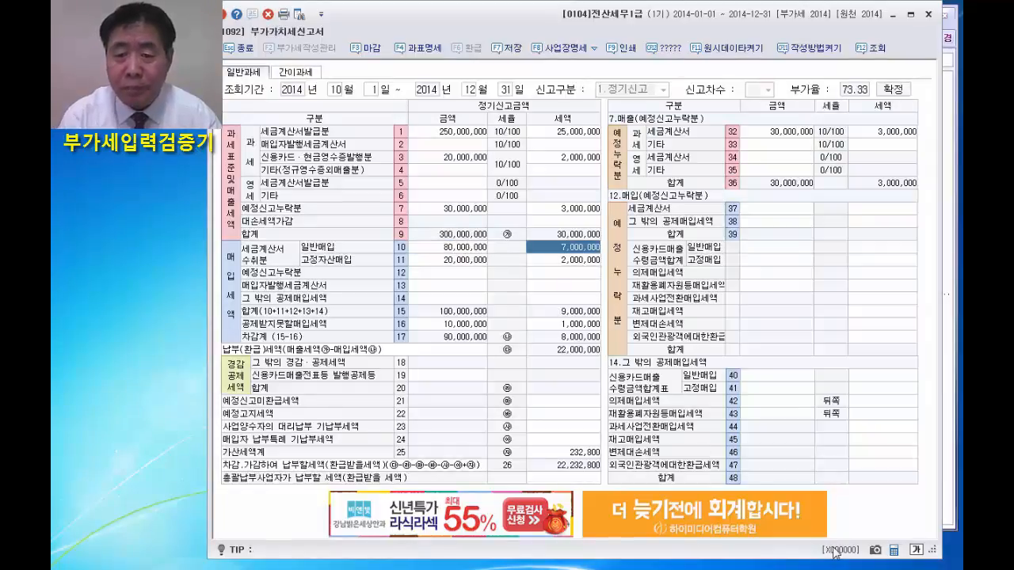
pyautogui.write('800')
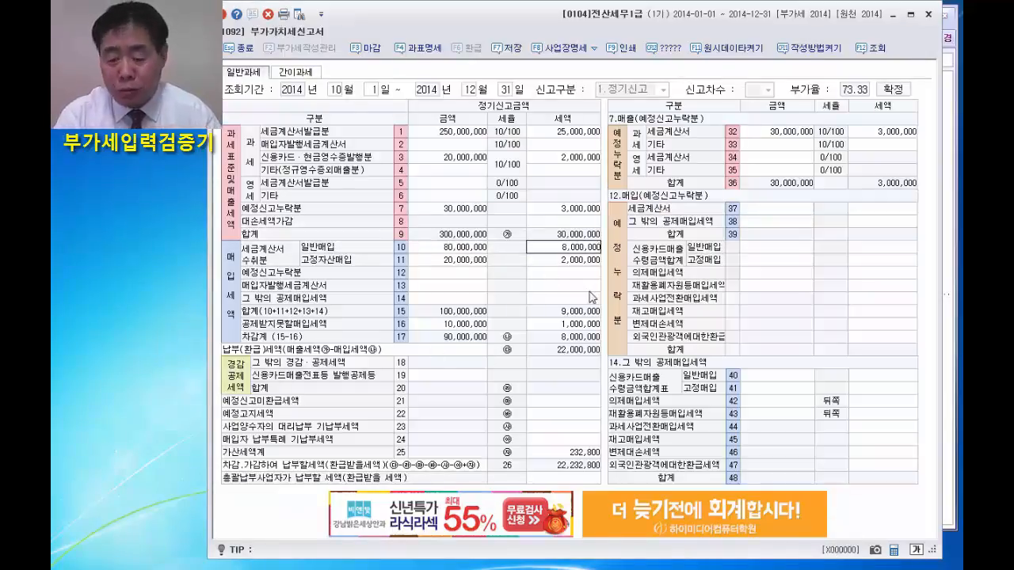
pyautogui.press('Return')
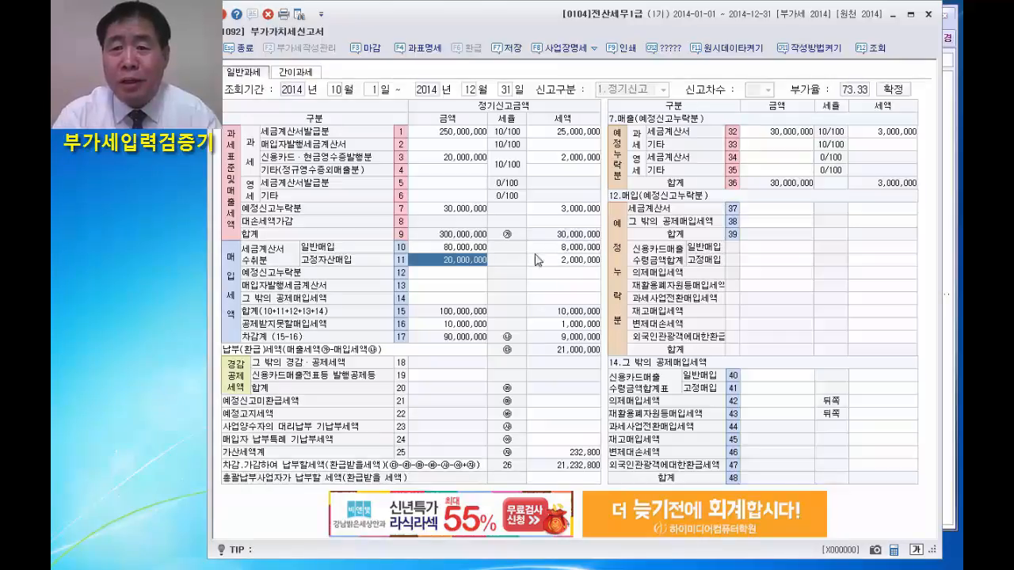
# Check the answers with the altered purchase figures, reload the comparison list to review the row 10 and 11 entries, and close the dialogs.
pyautogui.click(666, 50)
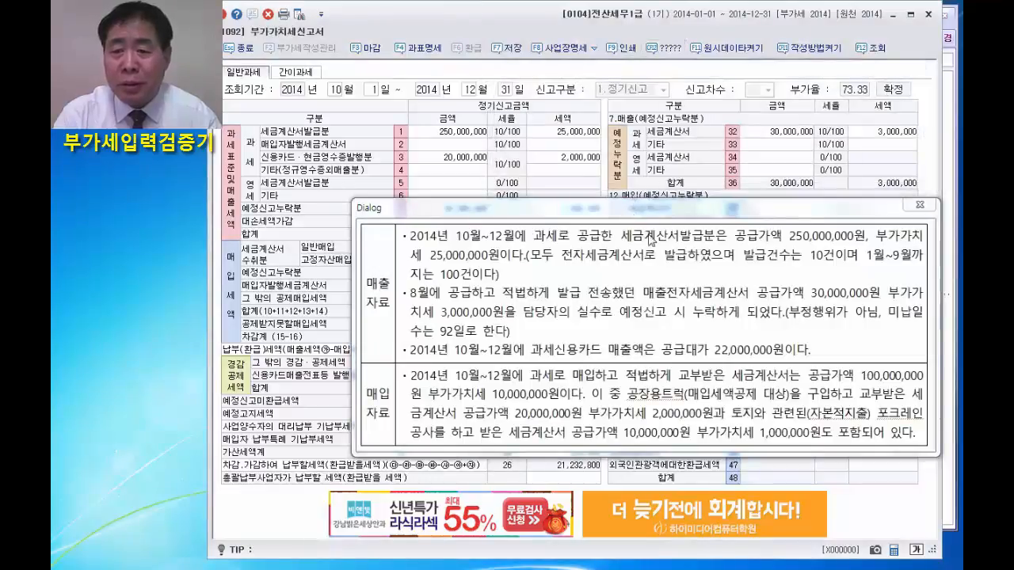
pyautogui.click(666, 51)
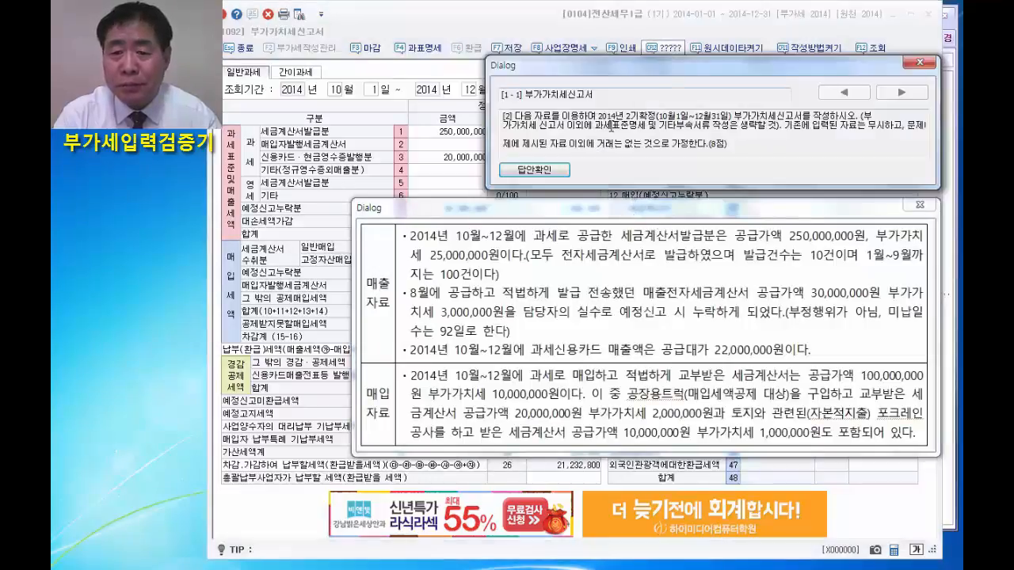
pyautogui.click(533, 170)
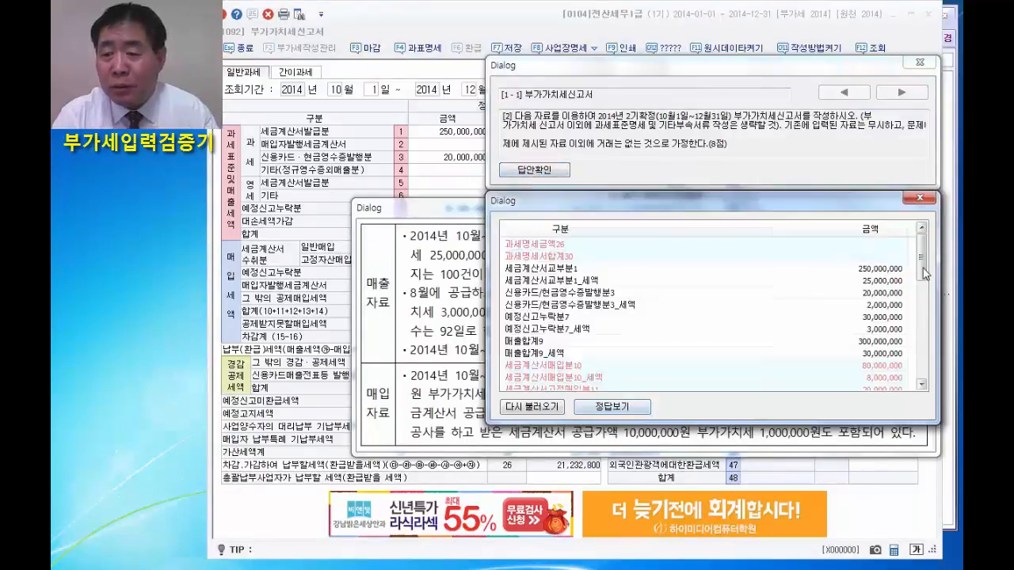
pyautogui.moveTo(921, 237); pyautogui.dragTo(915, 307)
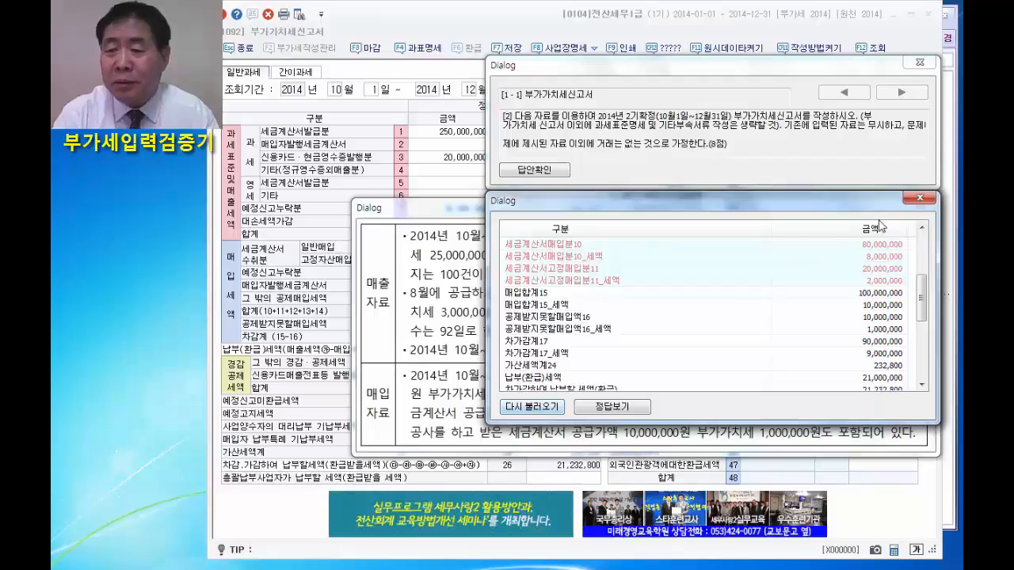
pyautogui.click(547, 407)
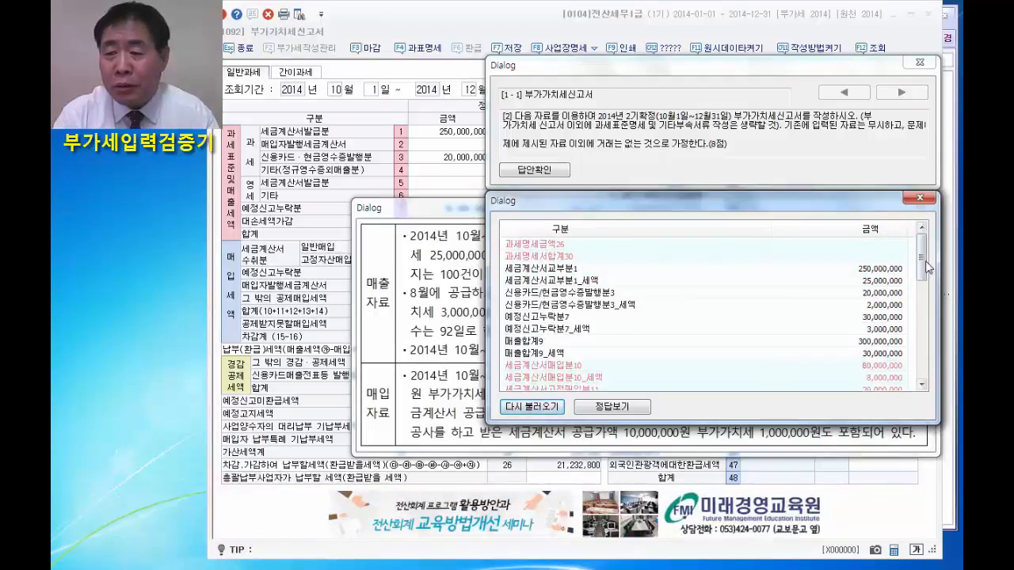
pyautogui.moveTo(920, 272); pyautogui.dragTo(911, 310)
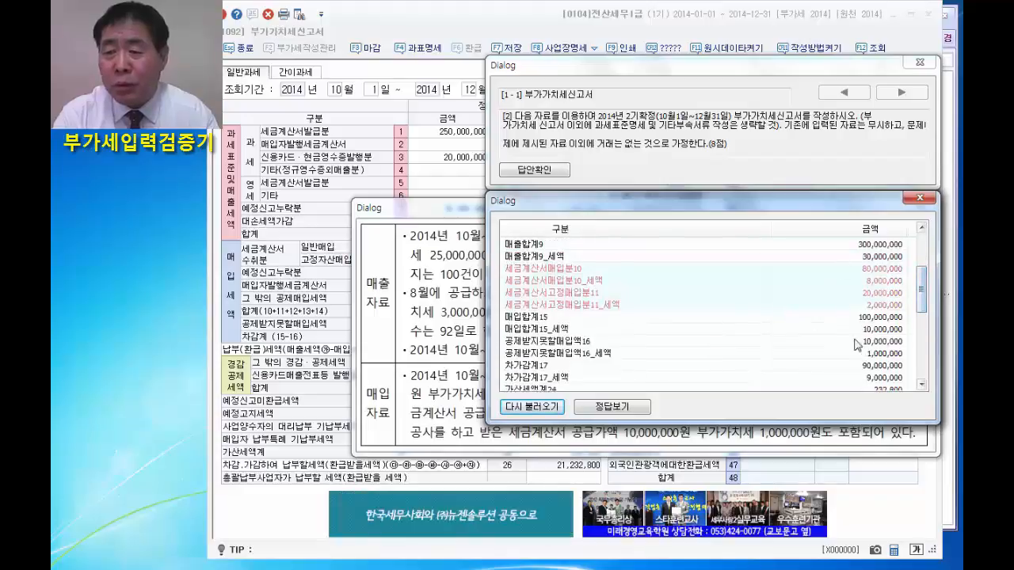
pyautogui.click(919, 199)
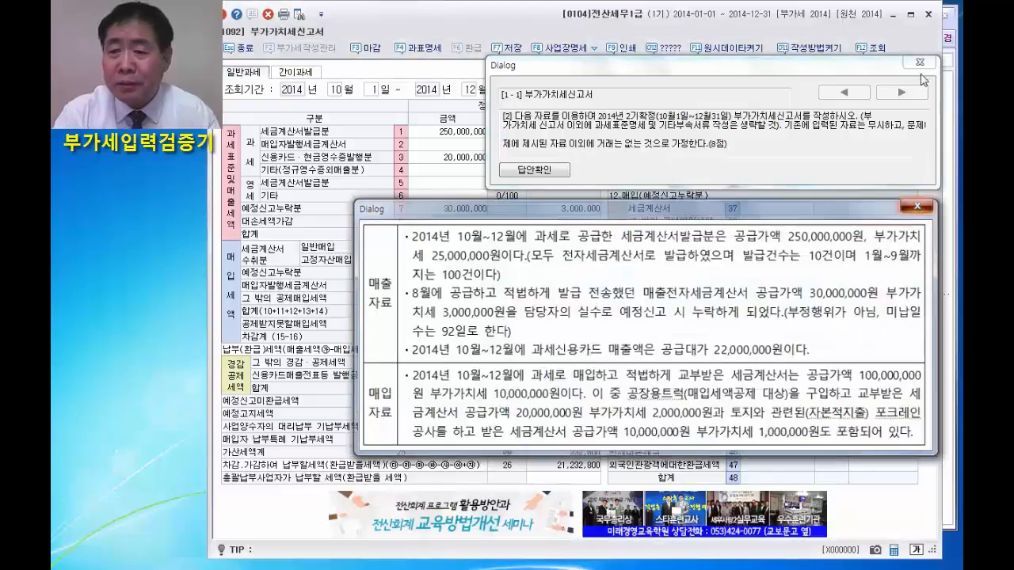
pyautogui.click(918, 203)
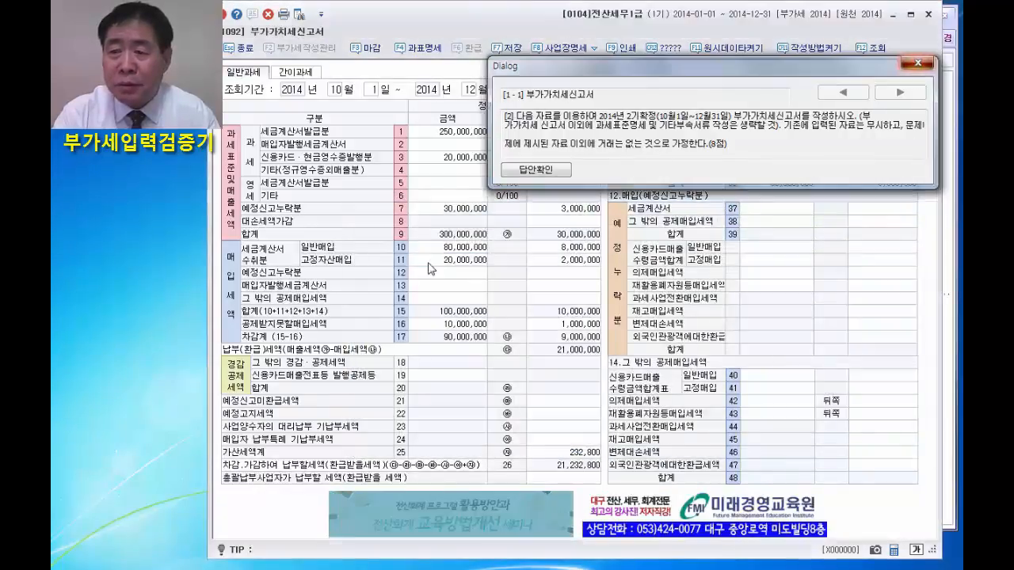
pyautogui.click(919, 61)
# Set the 일반매입 purchases in row 10 back to an amount of 70,000,000 and a tax of 7,000,000.
pyautogui.click(452, 247)
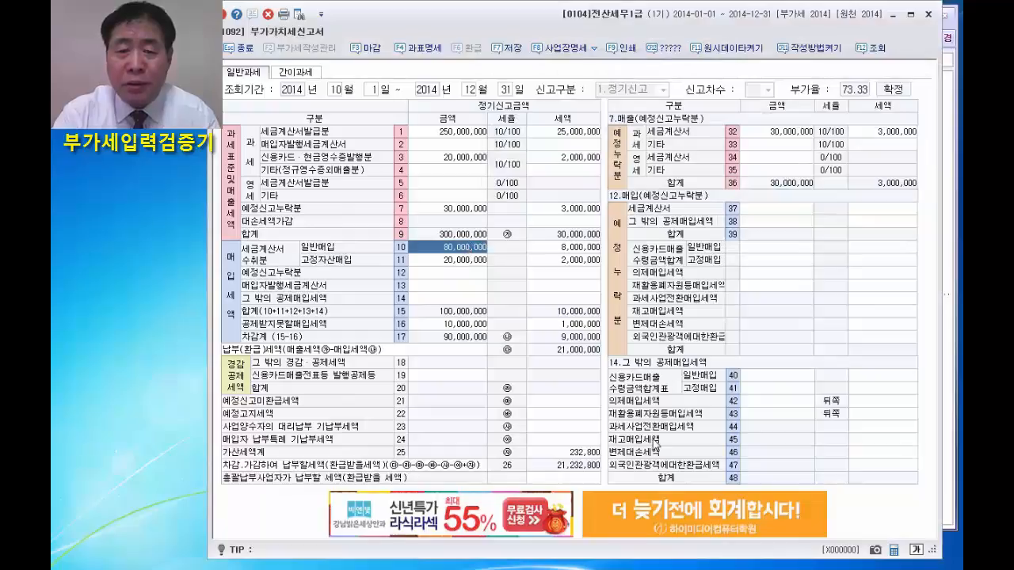
pyautogui.write('70,000,')
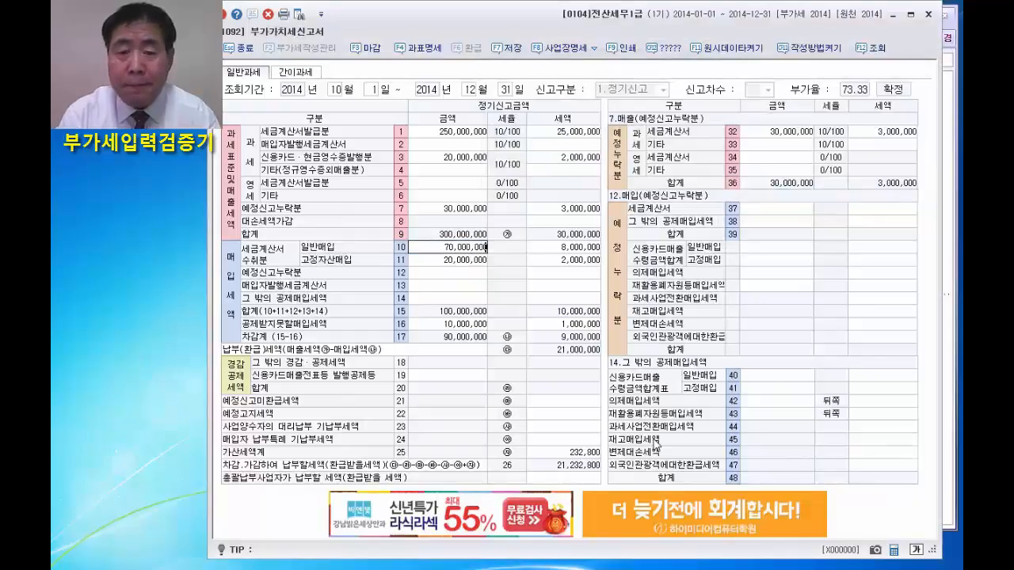
pyautogui.write('000')
pyautogui.press('Return')
pyautogui.press('BackSpace')
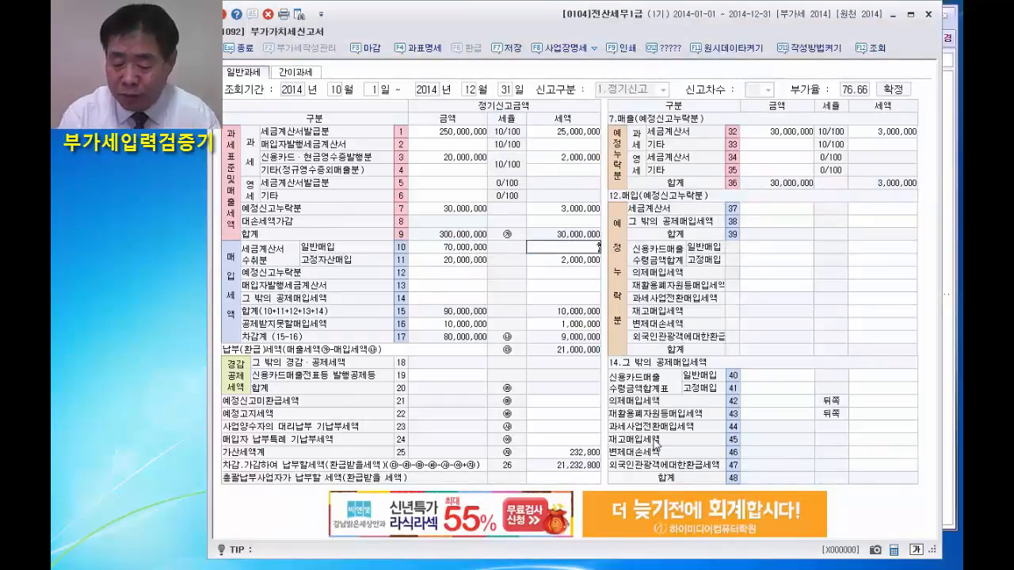
pyautogui.write('70,000,00')
pyautogui.press('Return')
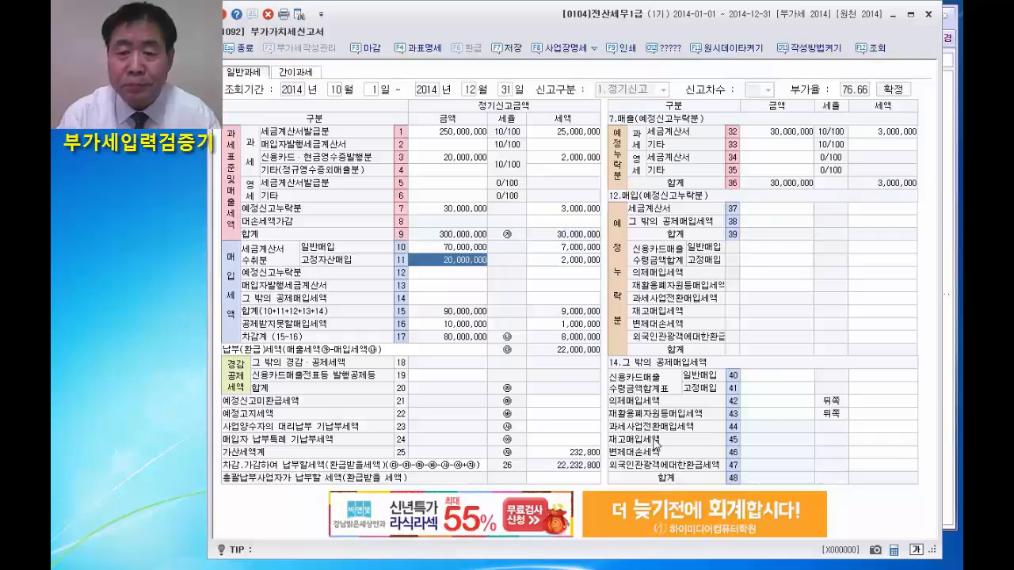
# Set the 고정자산매입 purchases in row 11 back to an amount of 30,000,000 and a tax of 3,000,000.
pyautogui.press('BackSpace')
pyautogui.write('30000')
pyautogui.press('Return')
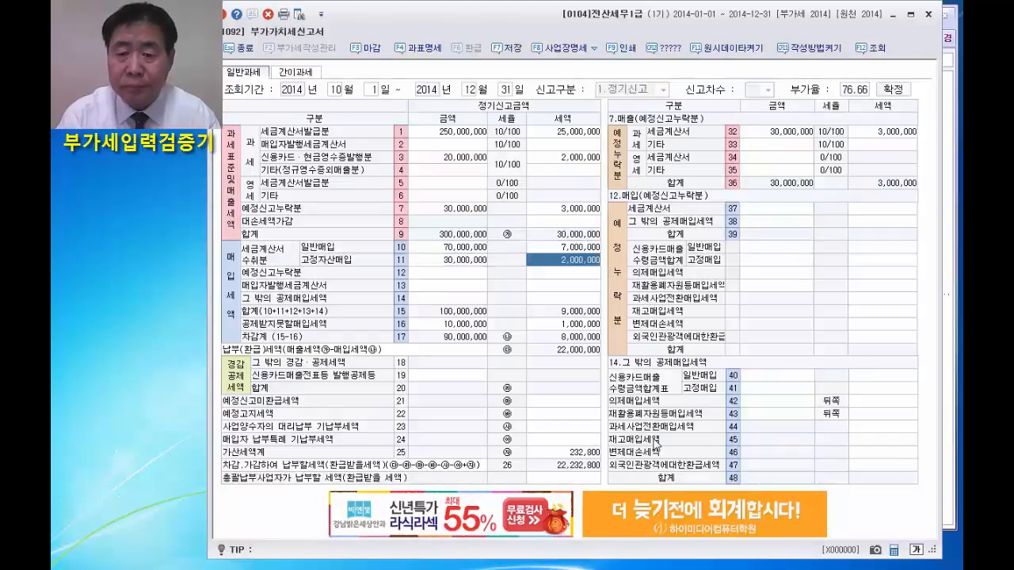
pyautogui.write('3000')
pyautogui.press('Return')
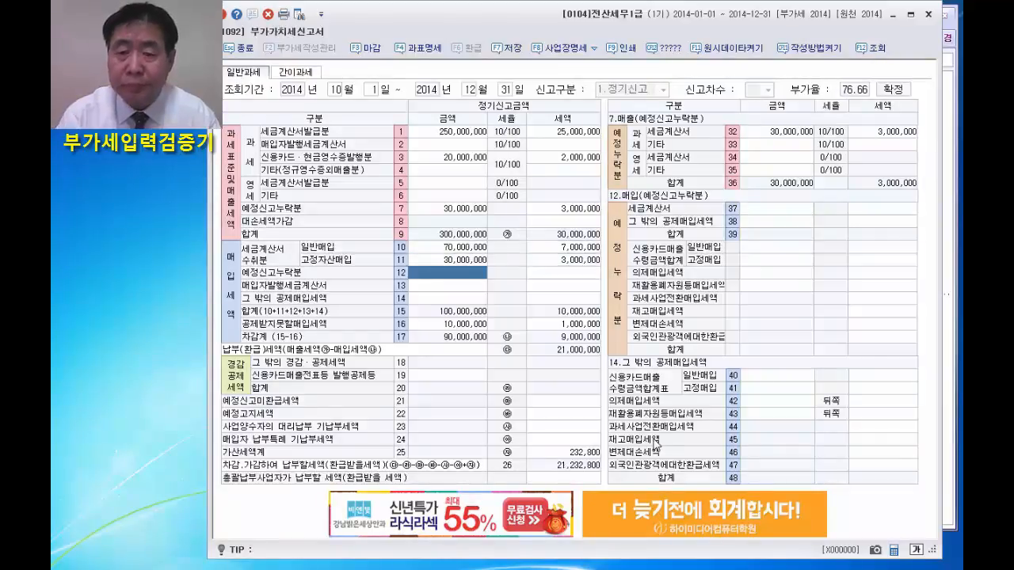
# Rerun the 답안확인 answer check on the corrected return and review the list of compared items.
pyautogui.click(670, 48)
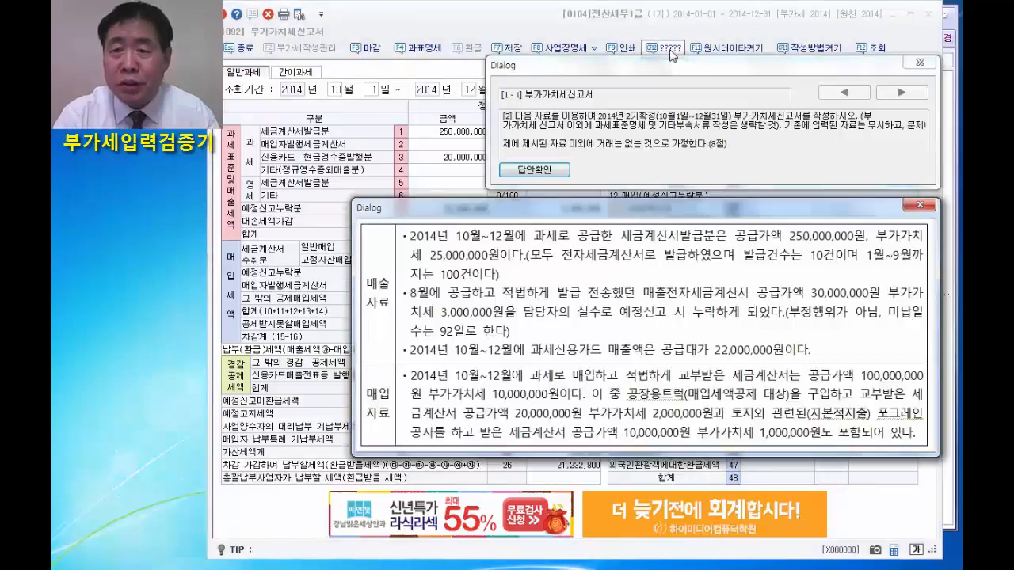
pyautogui.click(543, 177)
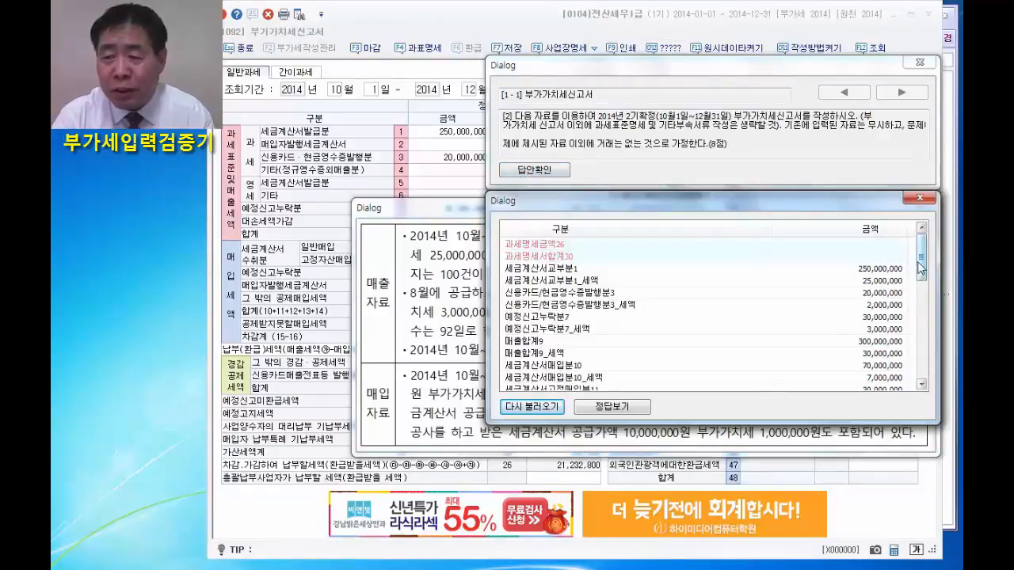
pyautogui.scroll(-10, 921, 281)
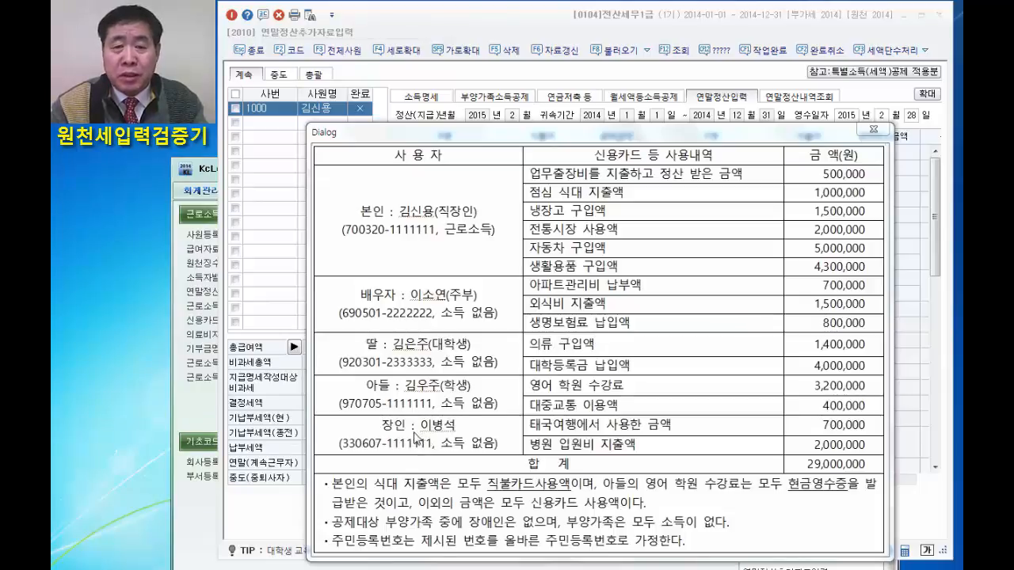
# In the 부양가족소득공제 section, set the spouse's 기본공제 to 배우자, keeping the spending sheet clear of the dependents list.
pyautogui.click(499, 97)
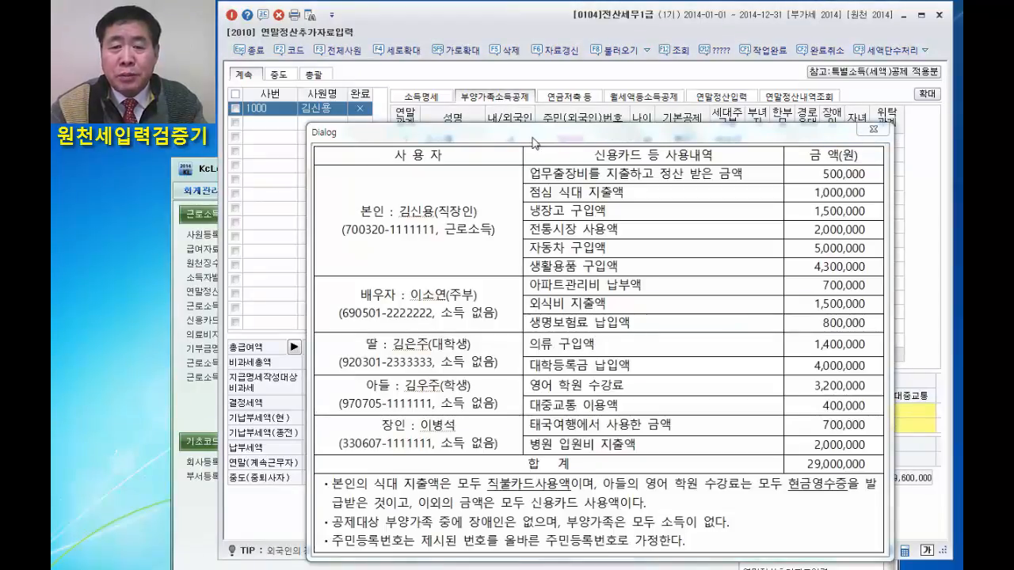
pyautogui.moveTo(533, 141); pyautogui.dragTo(484, 163)
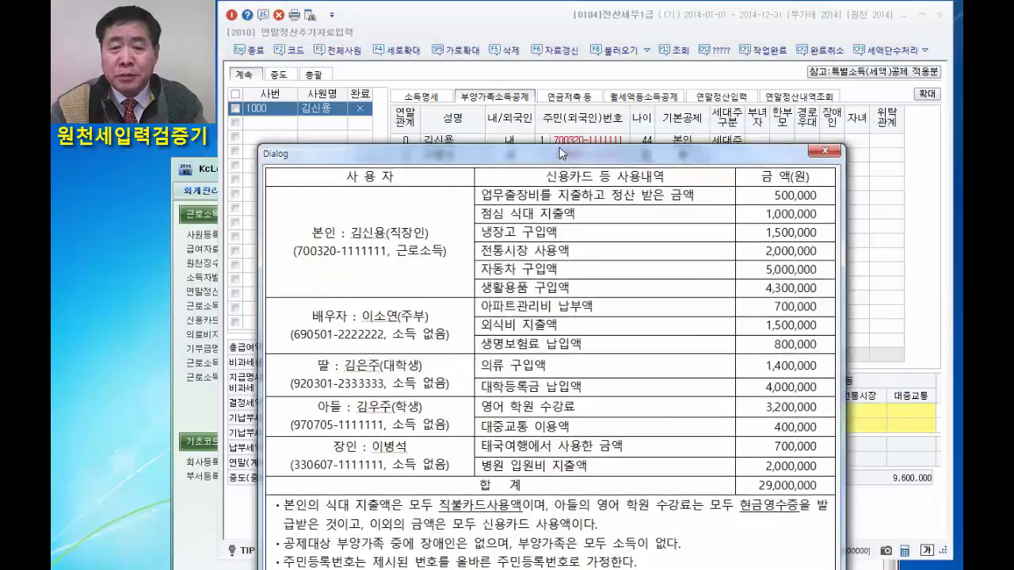
pyautogui.moveTo(559, 147); pyautogui.dragTo(587, 222)
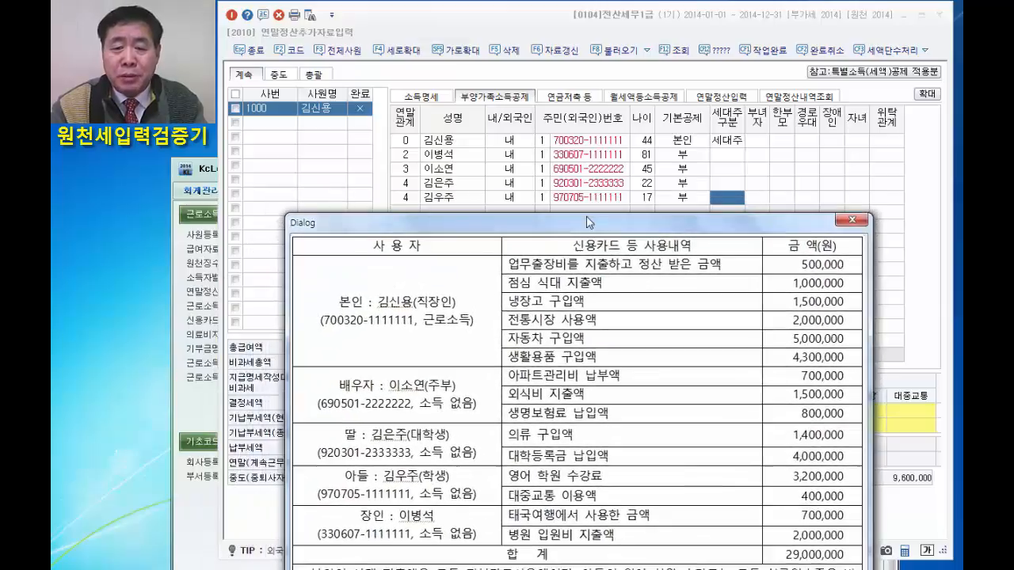
pyautogui.click(684, 171)
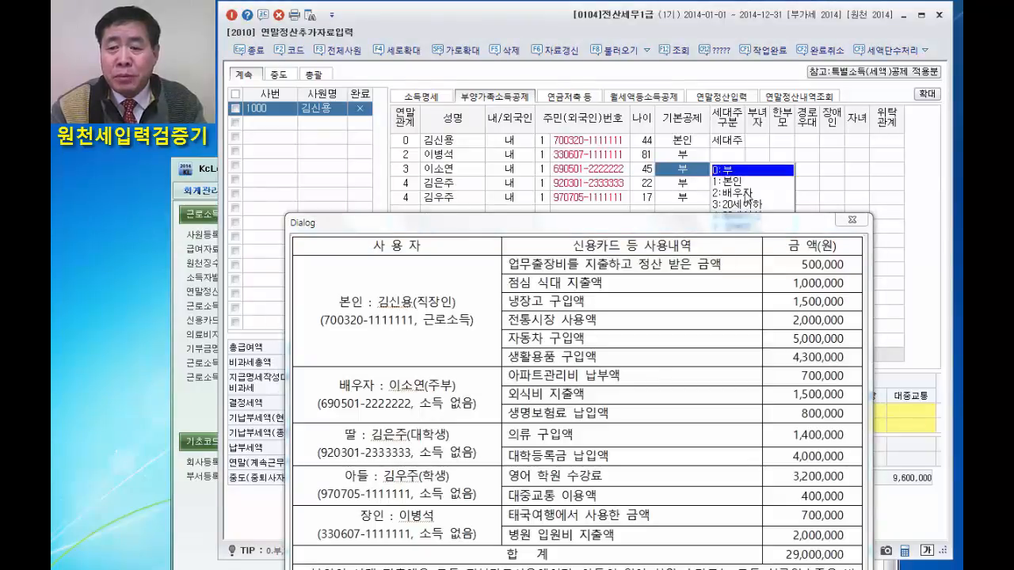
pyautogui.click(745, 194)
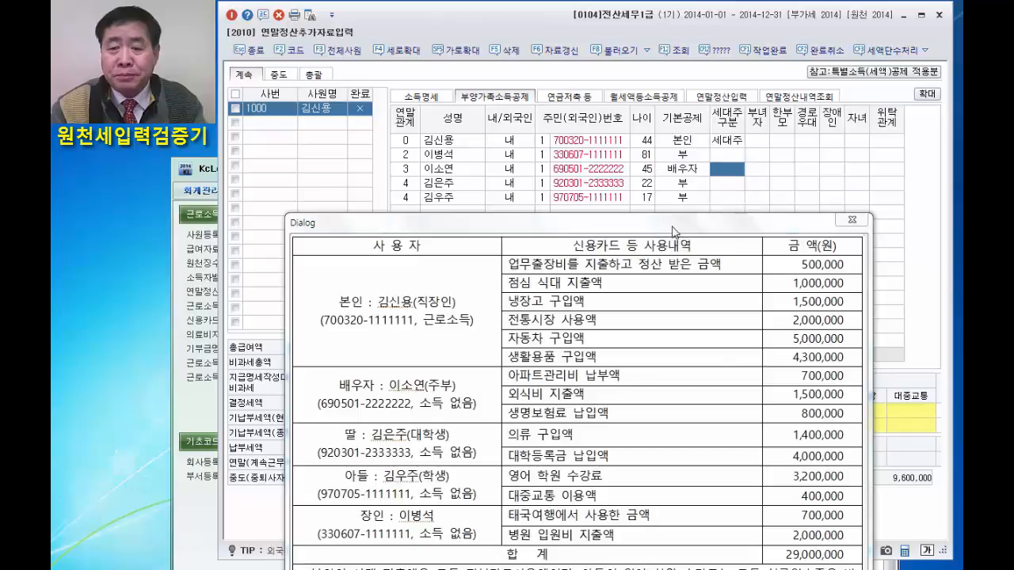
# Set the 기본공제 of the 17-year-old son to 20세이하 in the dependents list.
pyautogui.moveTo(670, 227); pyautogui.dragTo(675, 241)
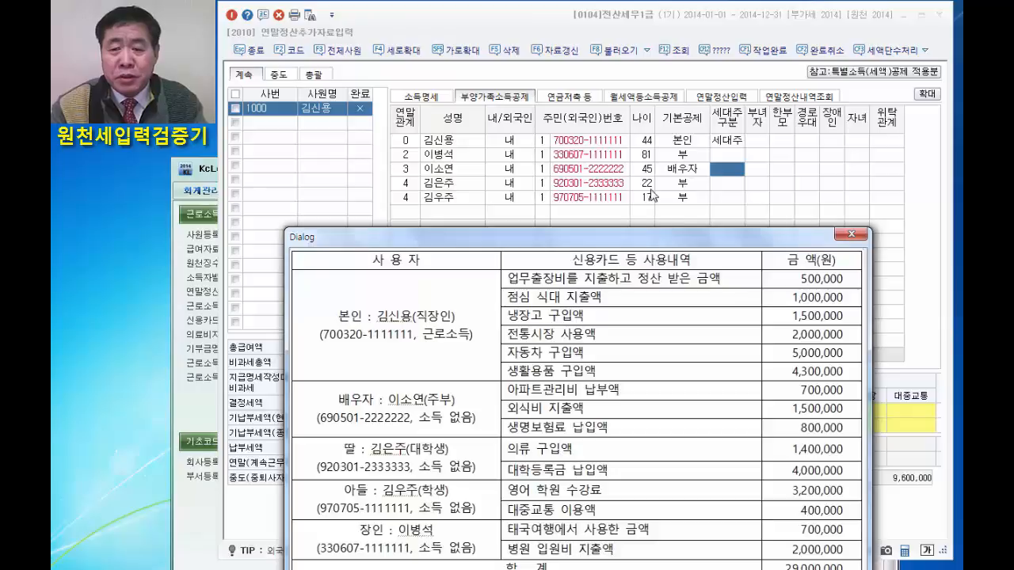
pyautogui.click(685, 204)
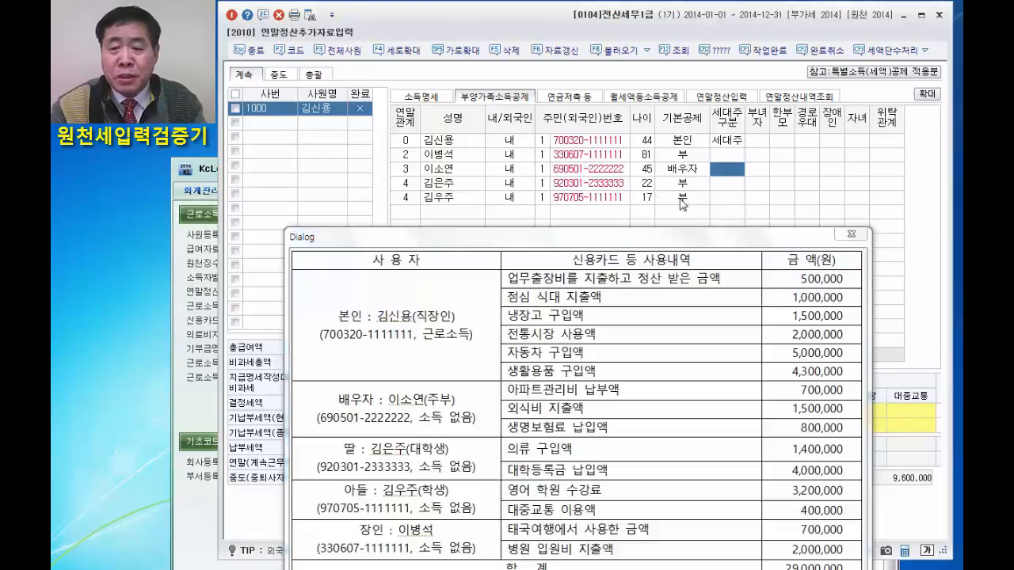
pyautogui.click(686, 205)
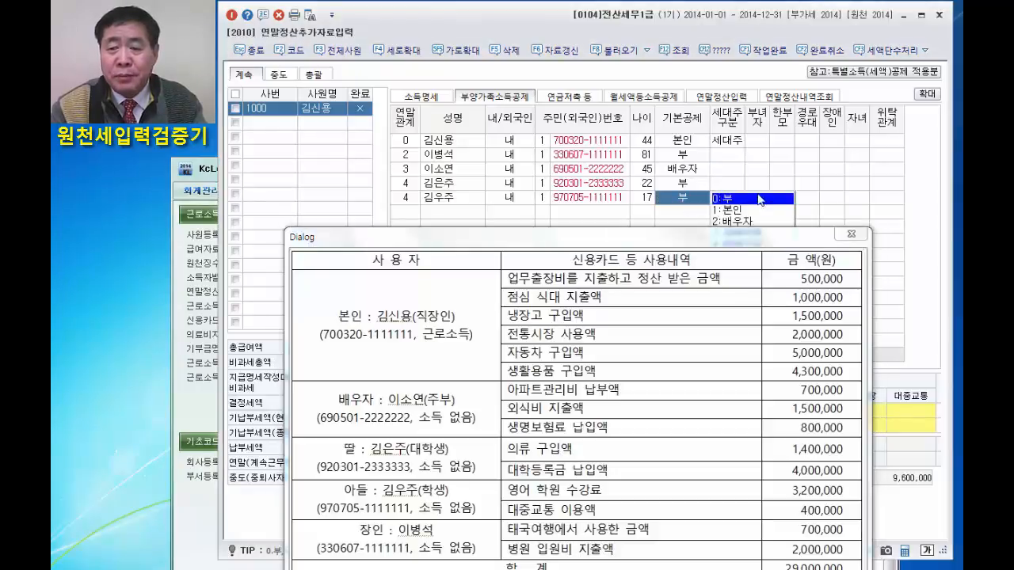
pyautogui.moveTo(779, 245); pyautogui.dragTo(770, 270)
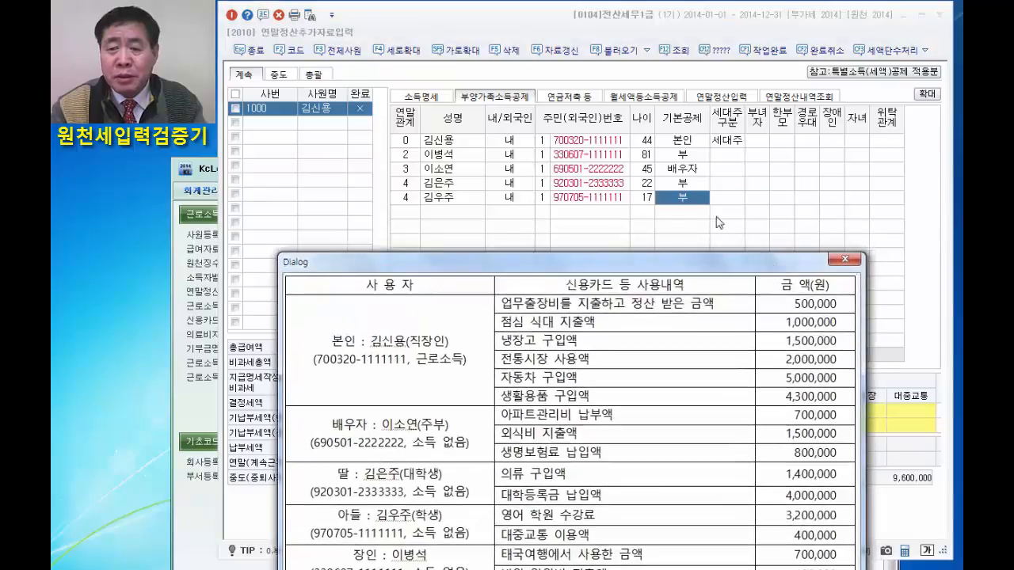
pyautogui.click(686, 204)
pyautogui.click(685, 200)
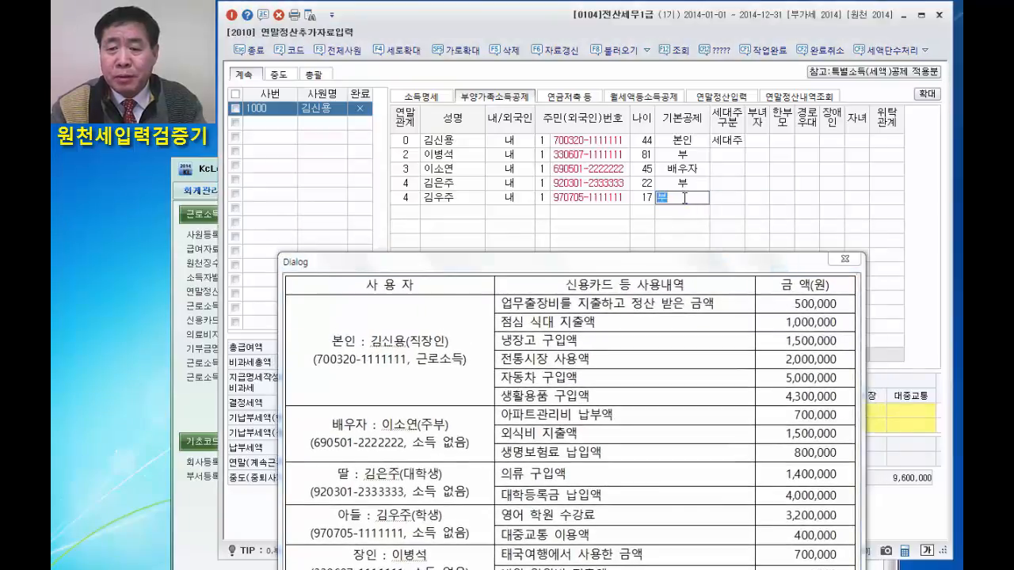
pyautogui.click(683, 205)
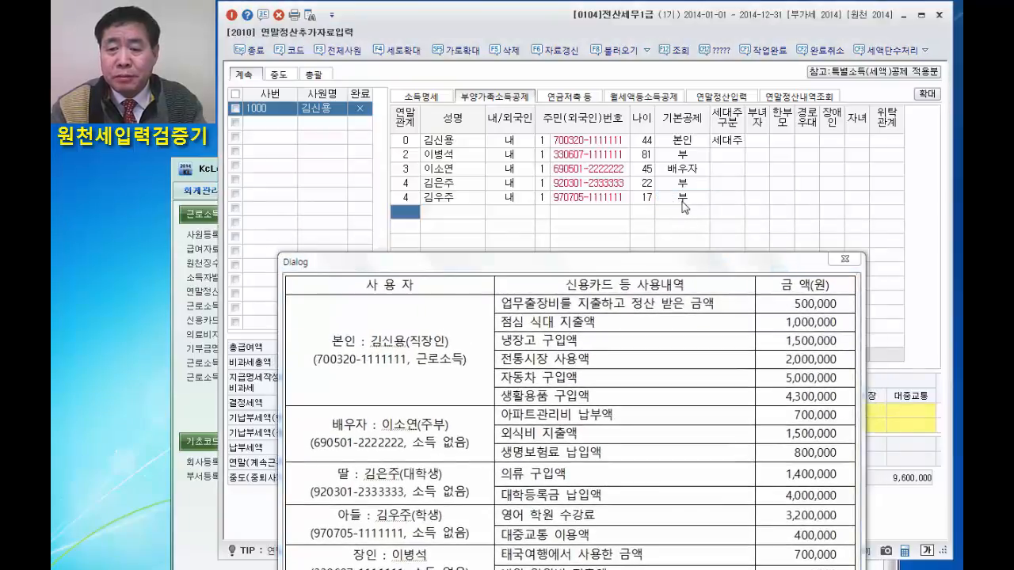
pyautogui.click(684, 205)
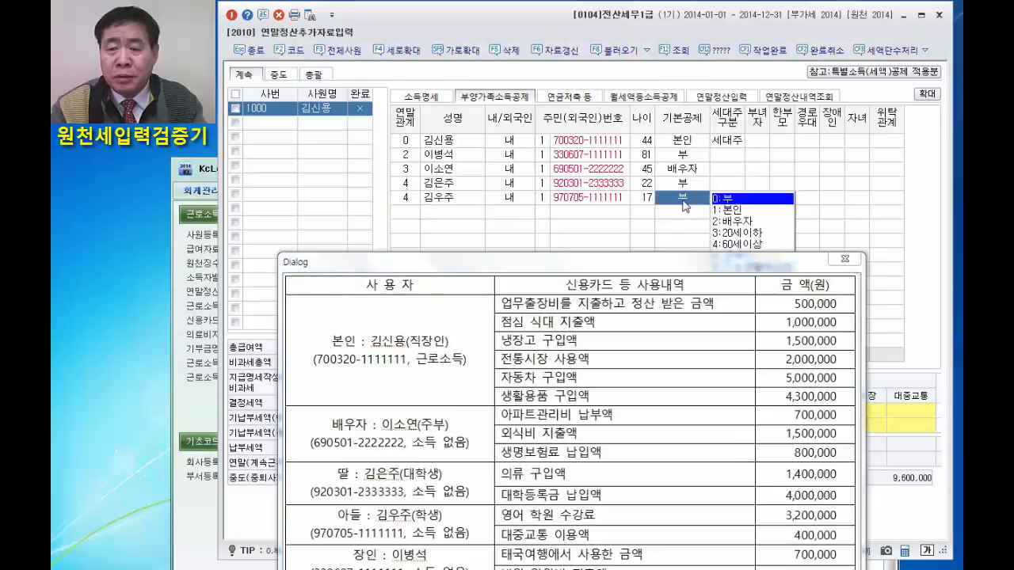
pyautogui.click(744, 237)
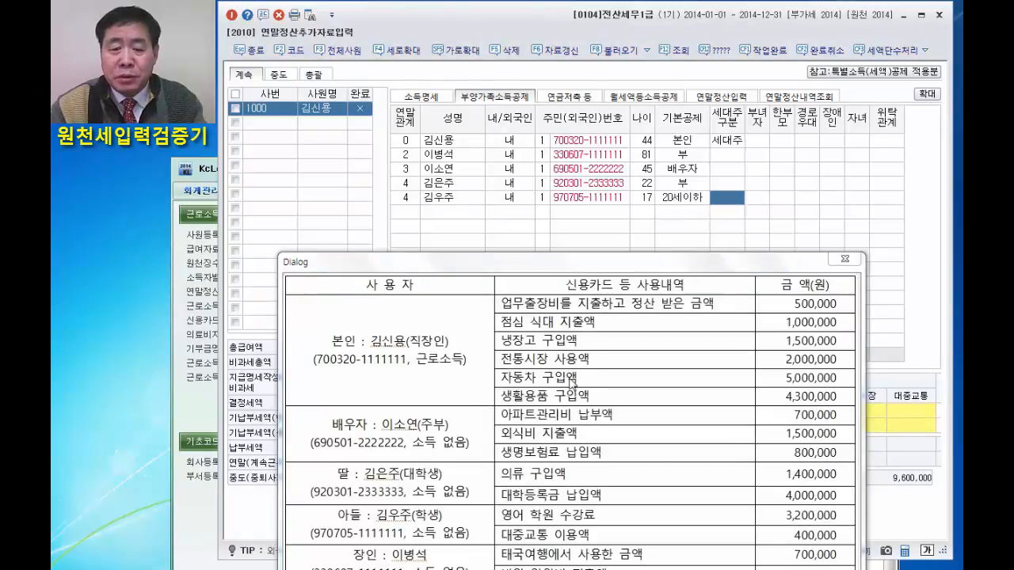
# Set the father-in-law's 기본공제 to 60세이상 and mark his 경로우대 as 여.
pyautogui.moveTo(642, 268); pyautogui.dragTo(655, 245)
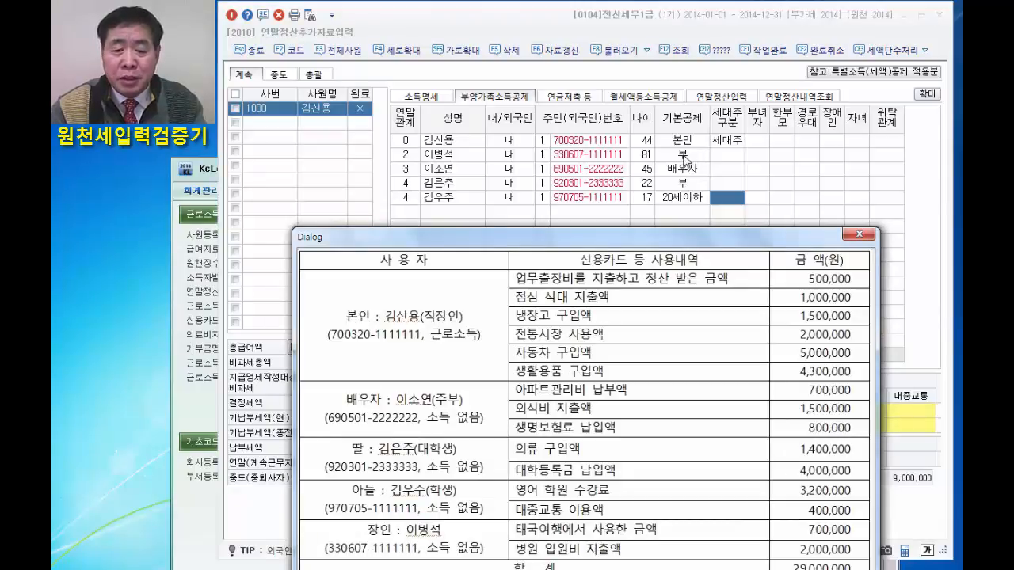
pyautogui.click(684, 157)
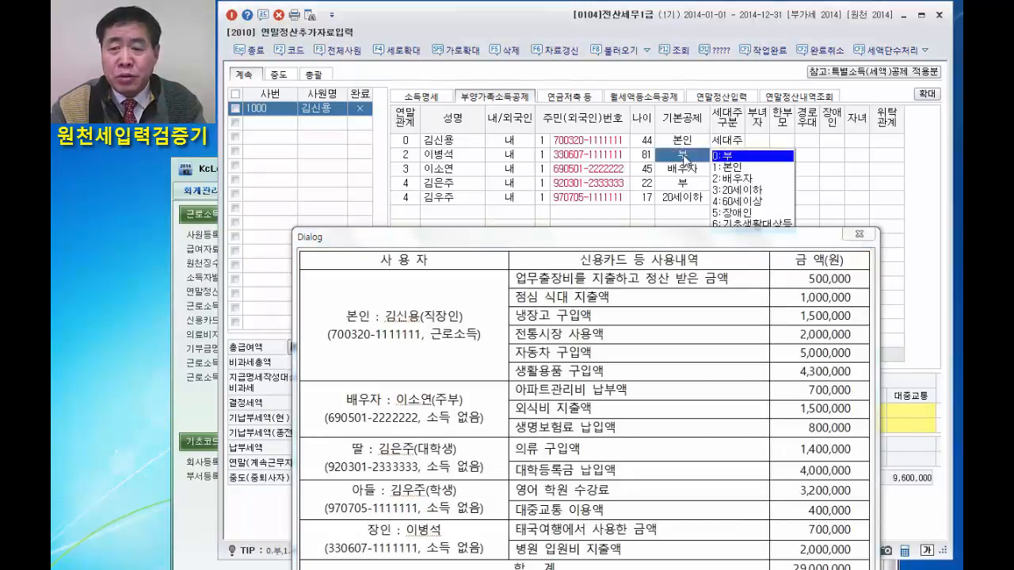
pyautogui.click(730, 202)
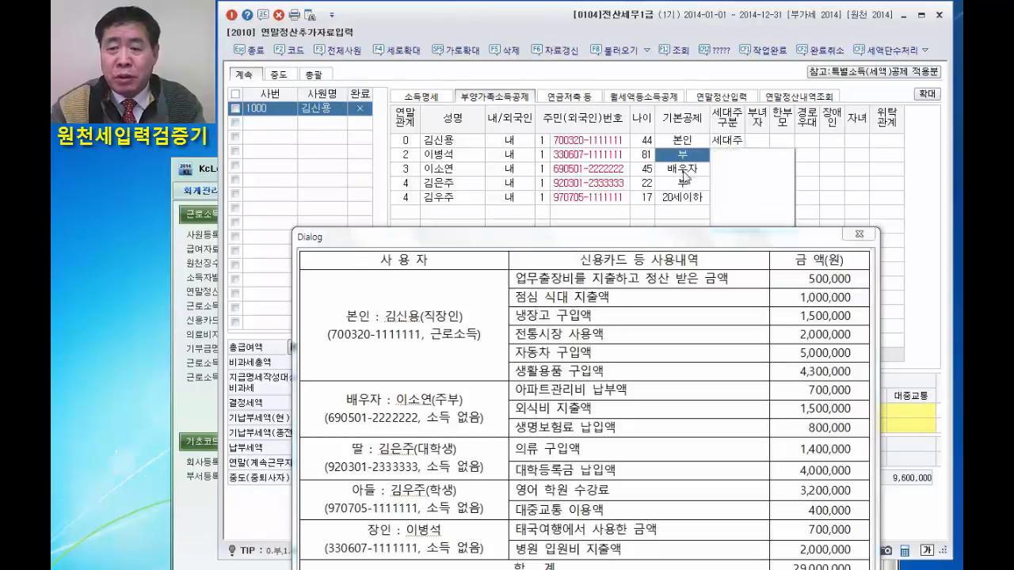
pyautogui.click(808, 159)
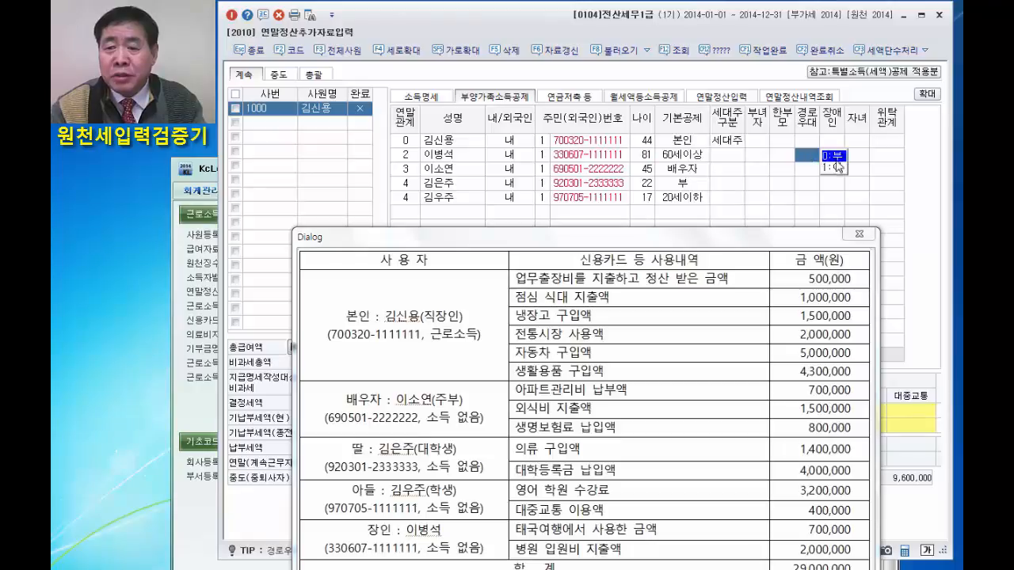
pyautogui.click(831, 168)
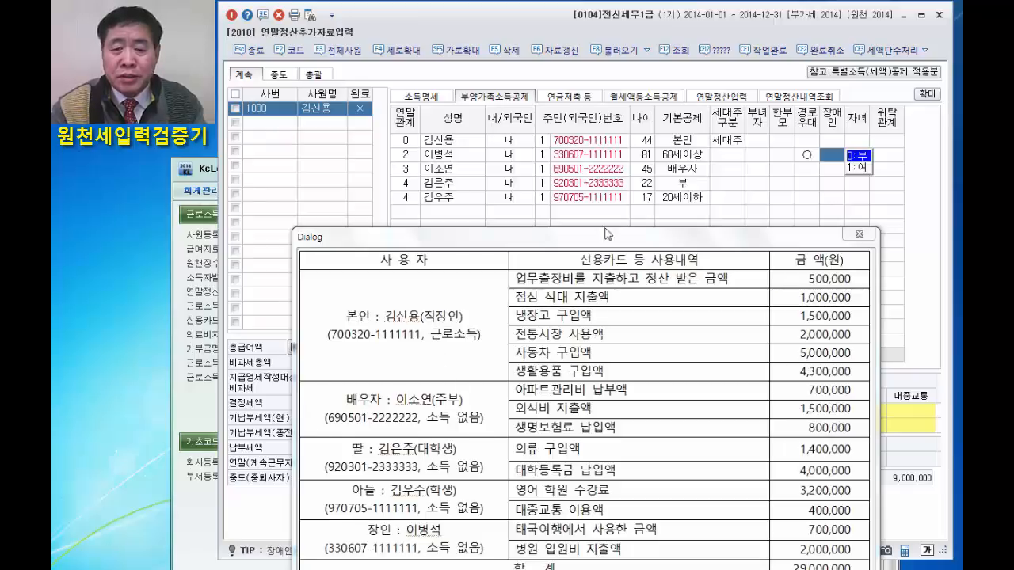
# Open the 연말정산입력 section and move the card spending sheet aside so it does not cover the entry form.
pyautogui.click(733, 97)
pyautogui.moveTo(672, 236); pyautogui.dragTo(667, 6)
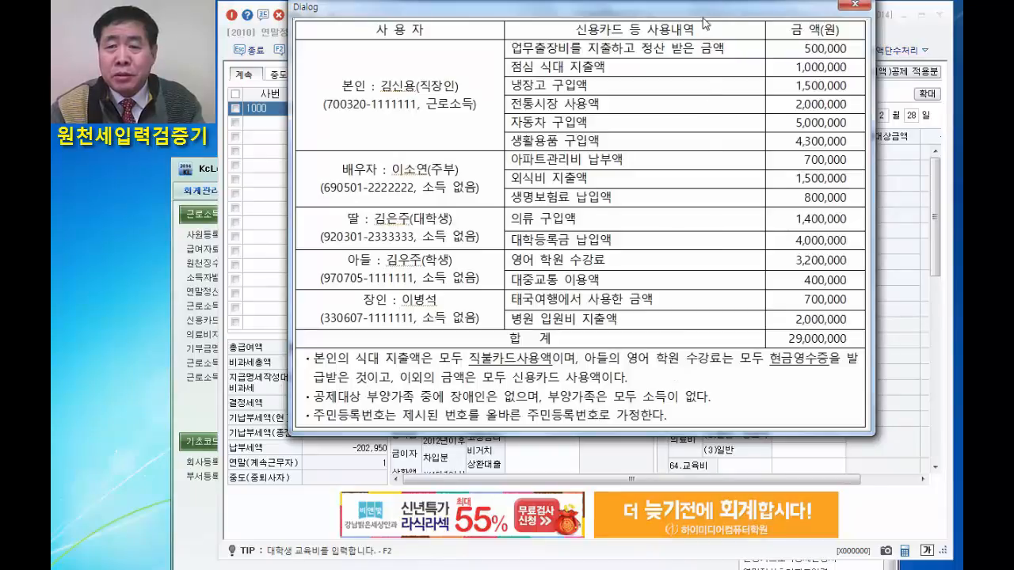
pyautogui.moveTo(703, 19); pyautogui.dragTo(425, 166)
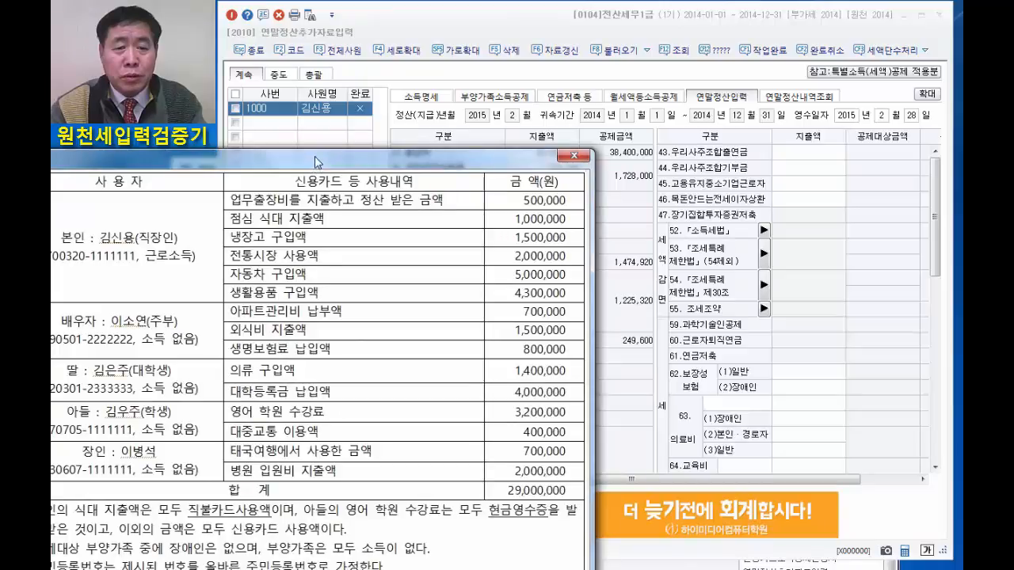
pyautogui.moveTo(314, 156); pyautogui.dragTo(104, 151)
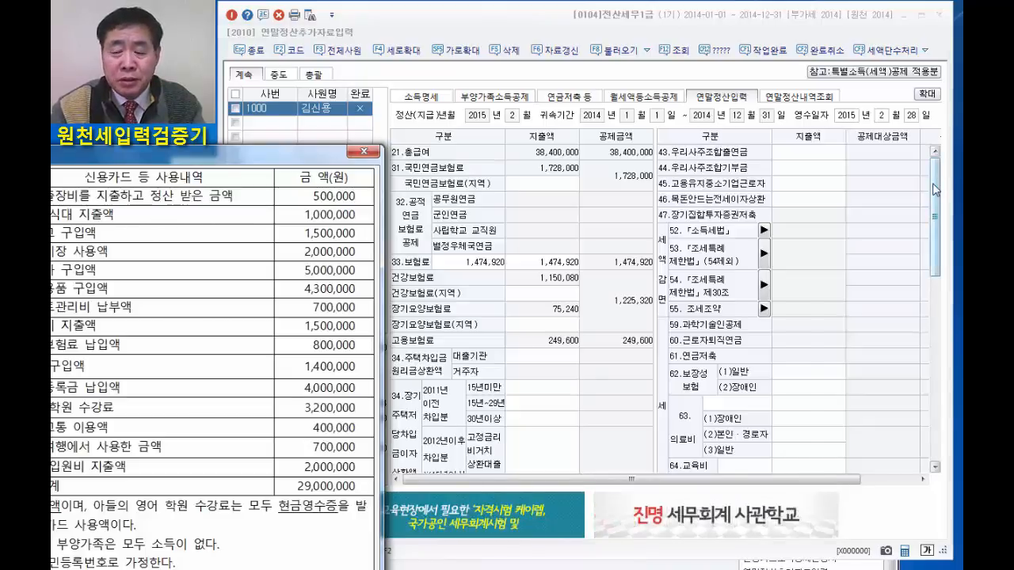
# Enter 1,000,000 as the 직불카드 등 expenditure in the 신용카드 등 공제대상금액 details and confirm it.
pyautogui.moveTo(935, 190); pyautogui.dragTo(938, 297)
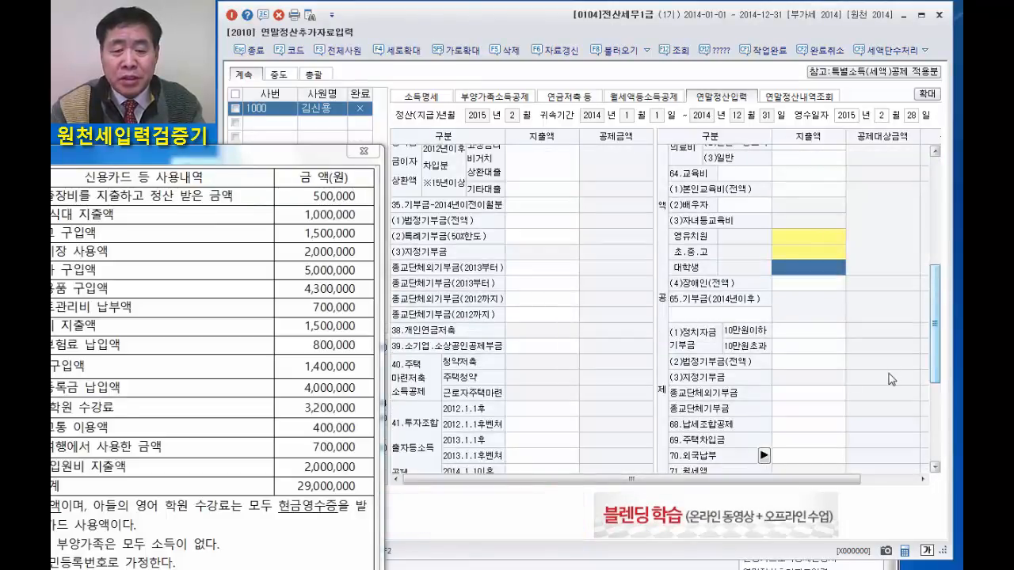
pyautogui.scroll(-5, 890, 379)
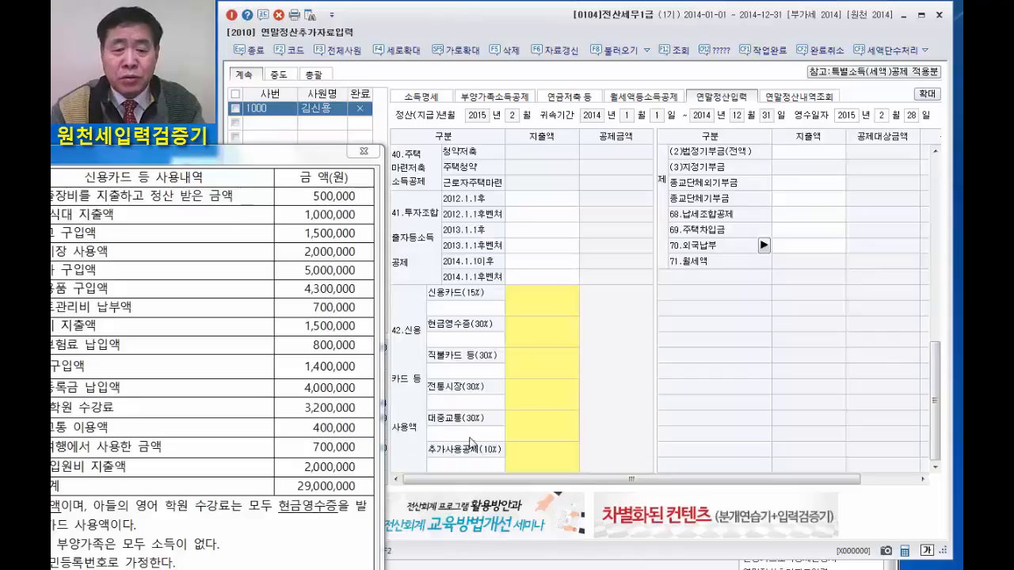
pyautogui.click(543, 369)
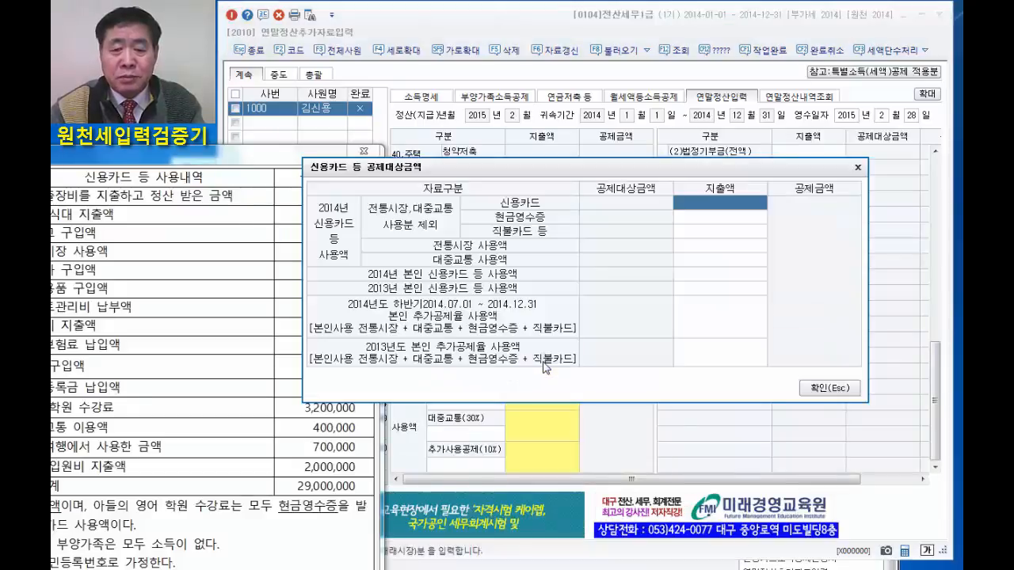
pyautogui.click(715, 231)
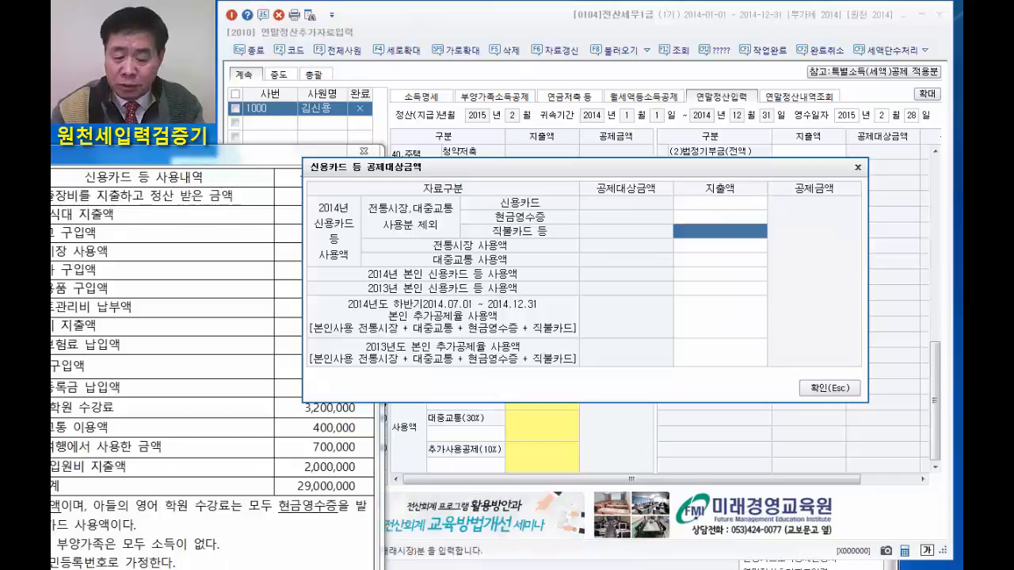
pyautogui.write('1000000')
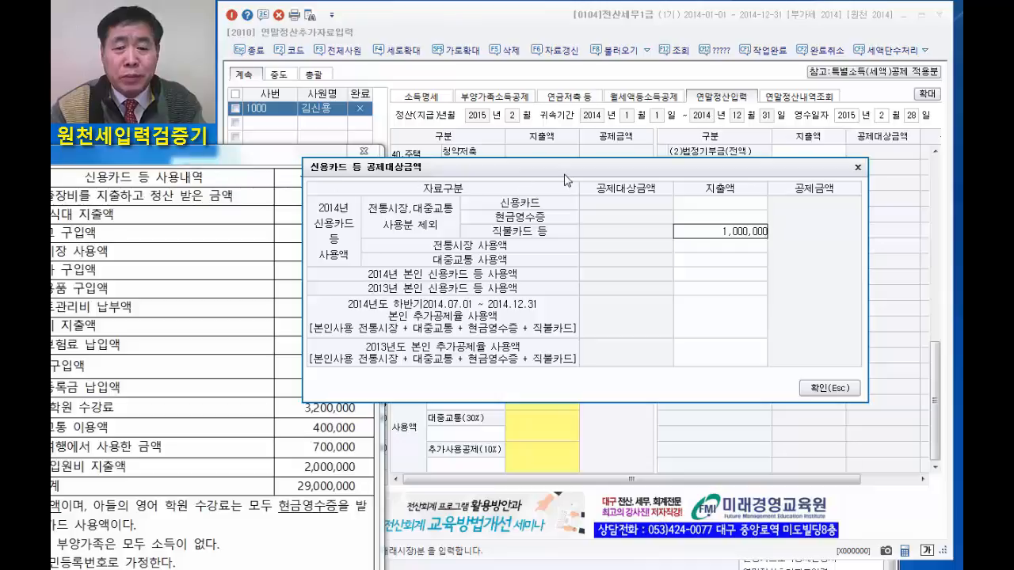
pyautogui.click(826, 394)
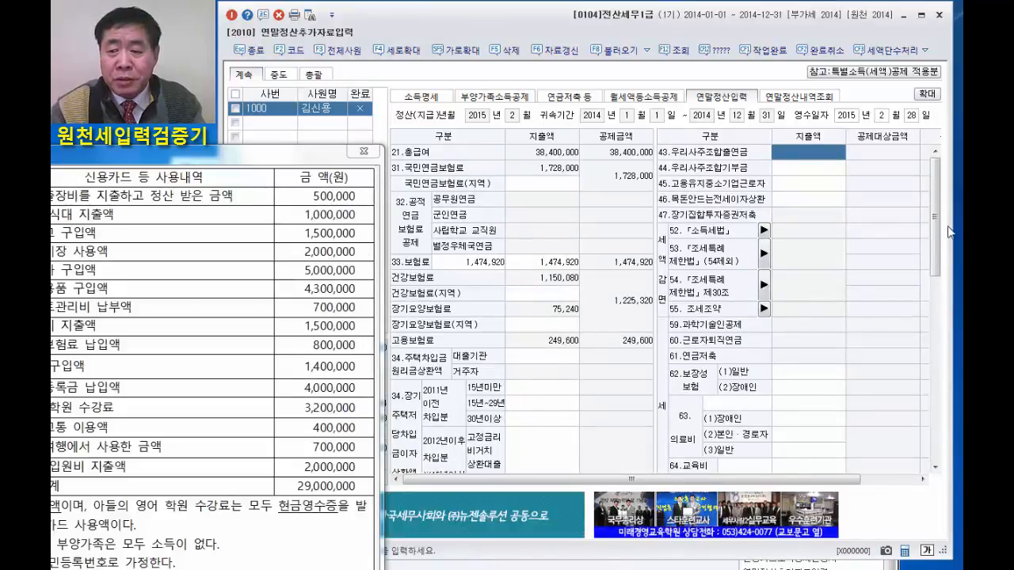
# Reopen the 신용카드 등 공제대상금액 details and enter 1,500,000 for 신용카드 and 2,000,000 for 전통시장 사용액.
pyautogui.moveTo(938, 275); pyautogui.dragTo(942, 316)
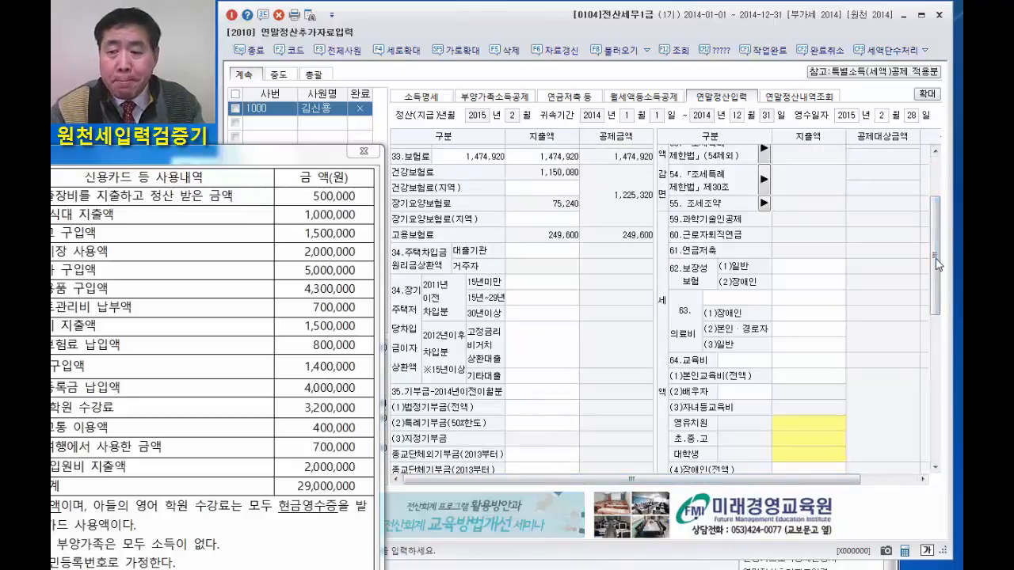
pyautogui.moveTo(938, 264); pyautogui.dragTo(938, 422)
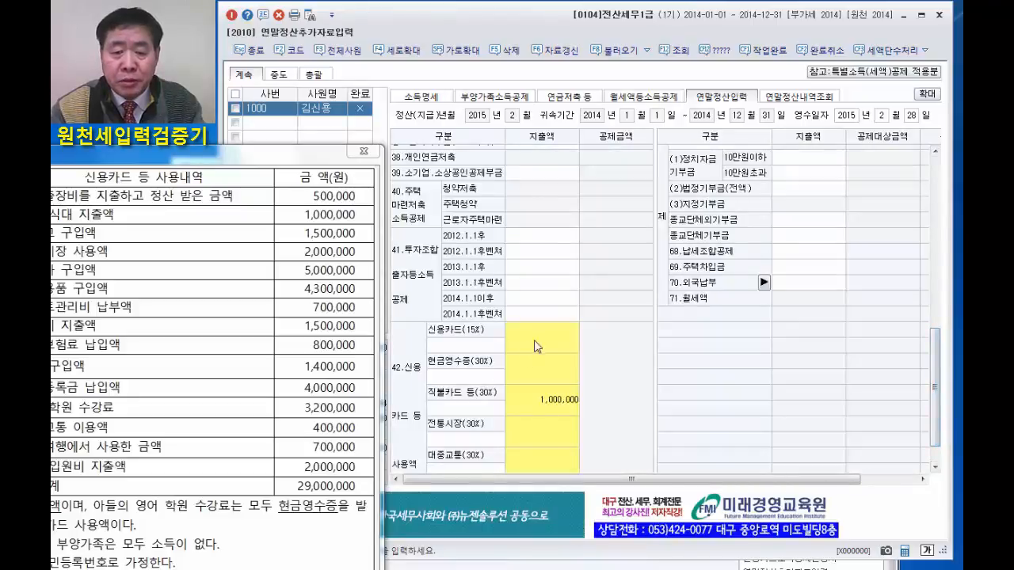
pyautogui.click(534, 346)
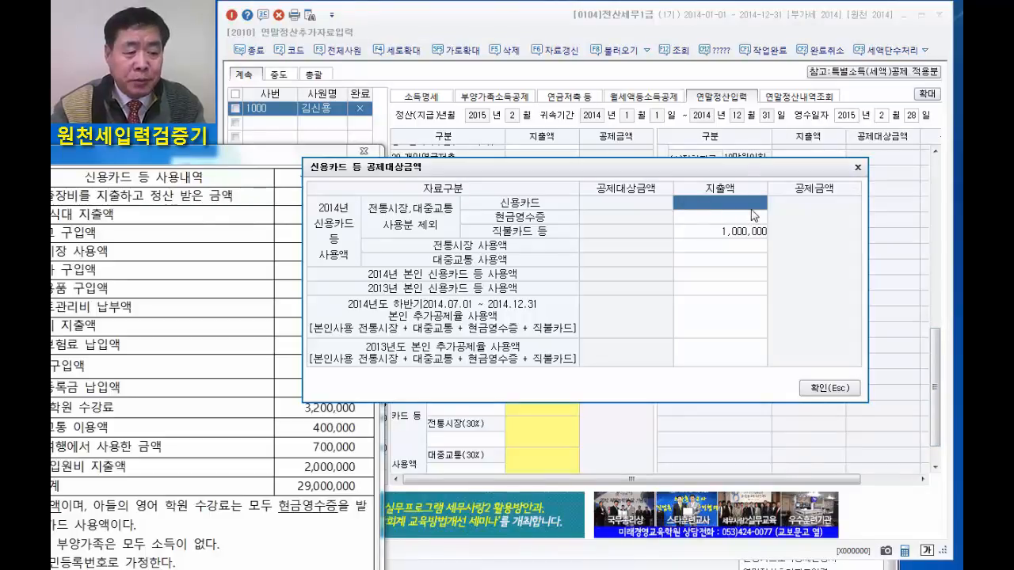
pyautogui.write('1')
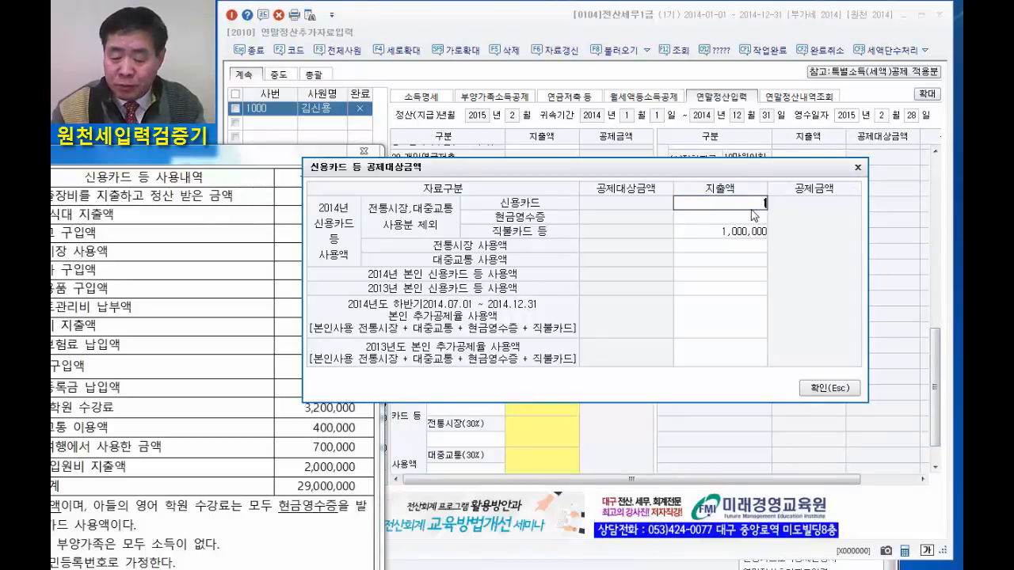
pyautogui.write(',500')
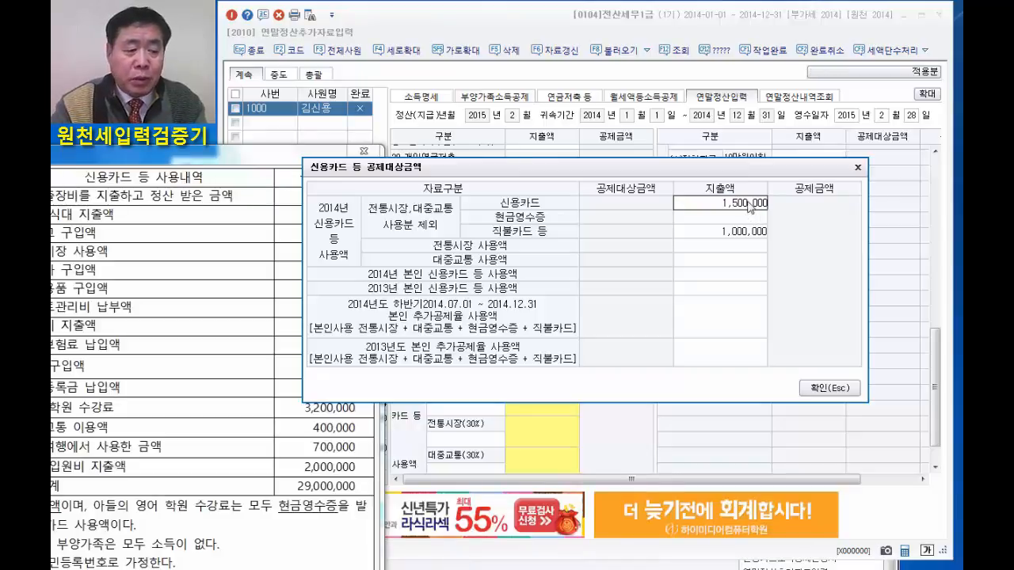
pyautogui.press('Return')
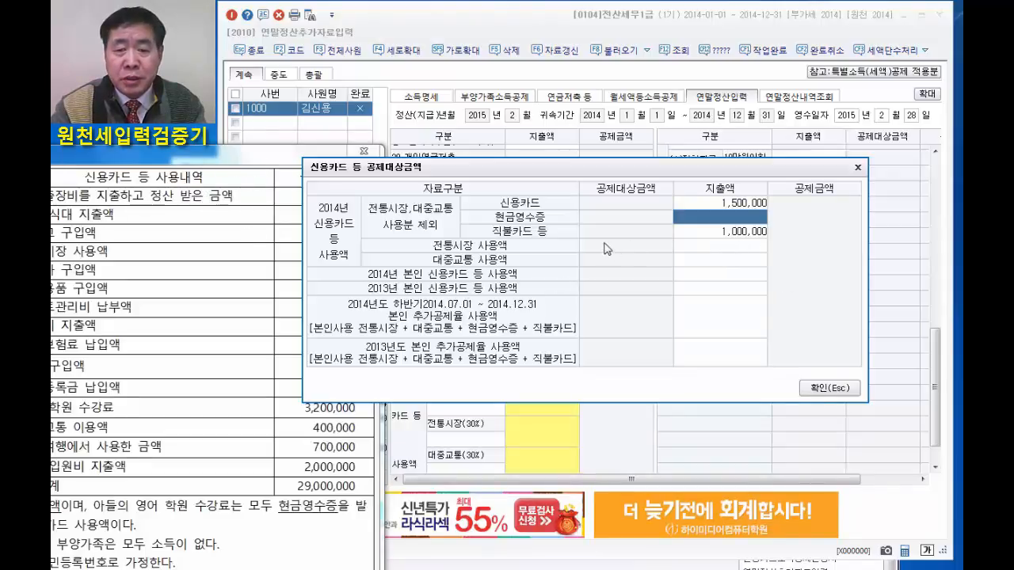
pyautogui.click(725, 245)
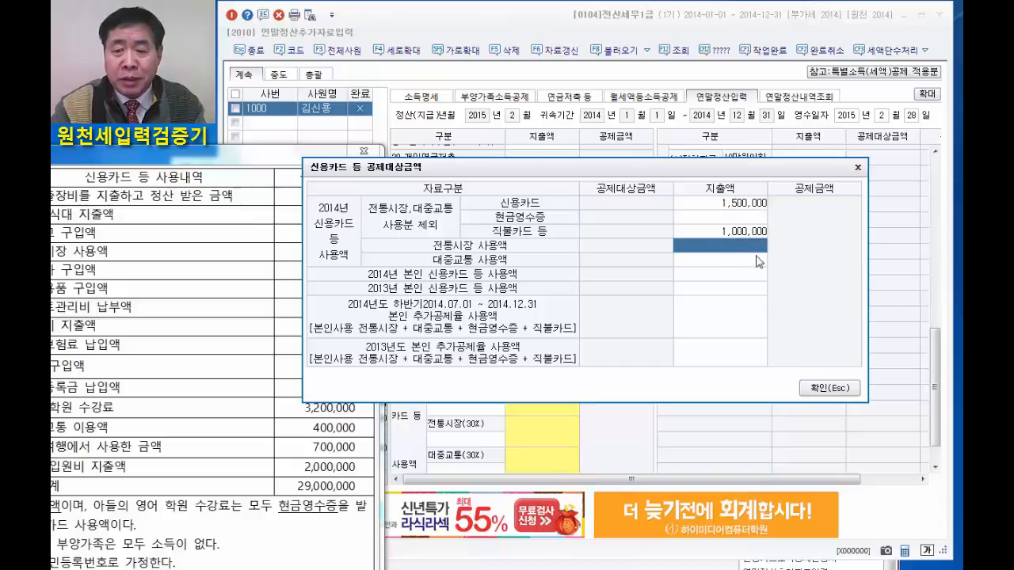
pyautogui.write('2000000')
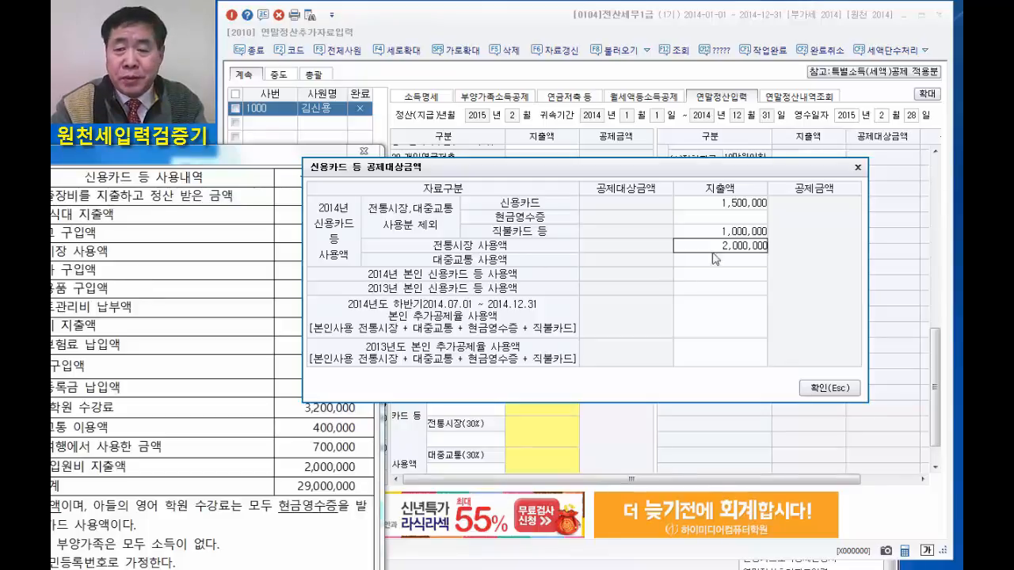
# Set the 신용카드 expenditure in the 신용카드 등 공제대상금액 details to 5,800,000.
pyautogui.click(719, 205)
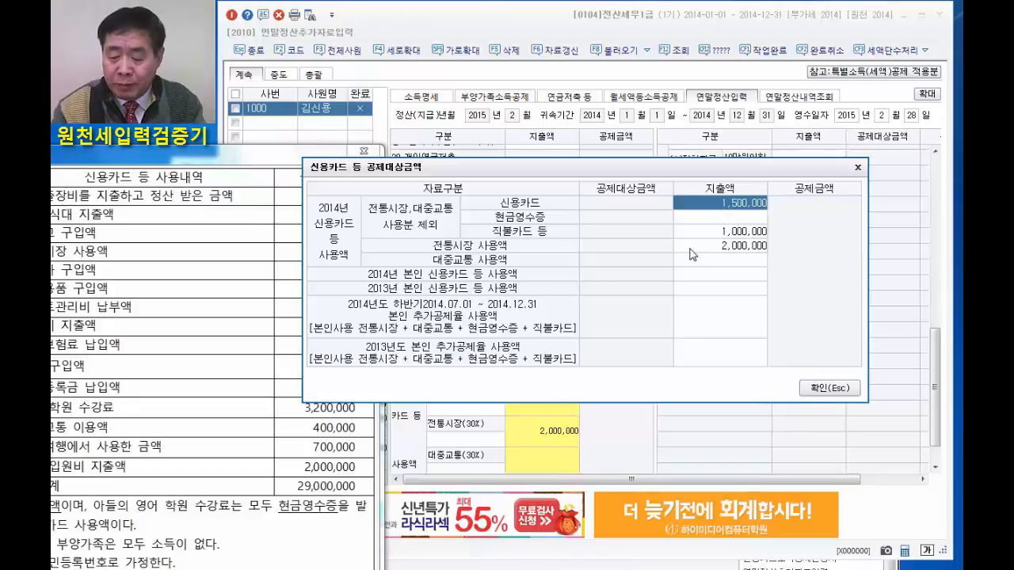
pyautogui.write('5,8')
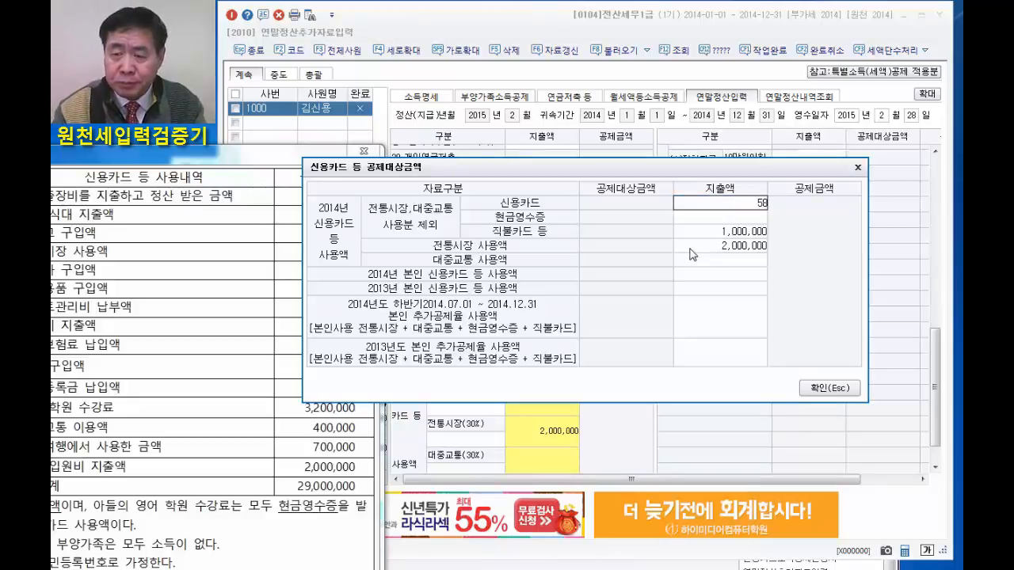
pyautogui.write('00')
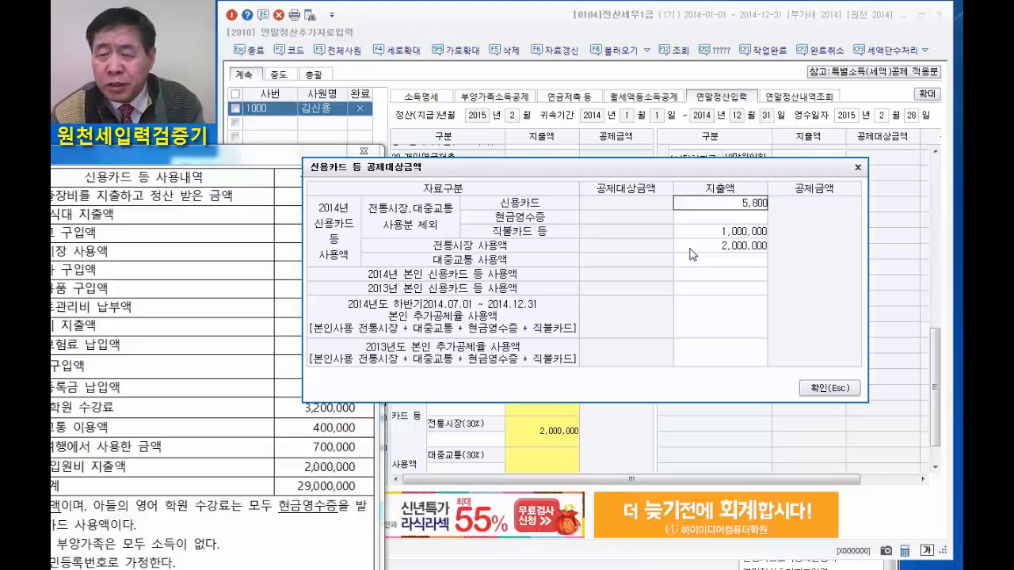
pyautogui.write(',000')
pyautogui.press('Return')
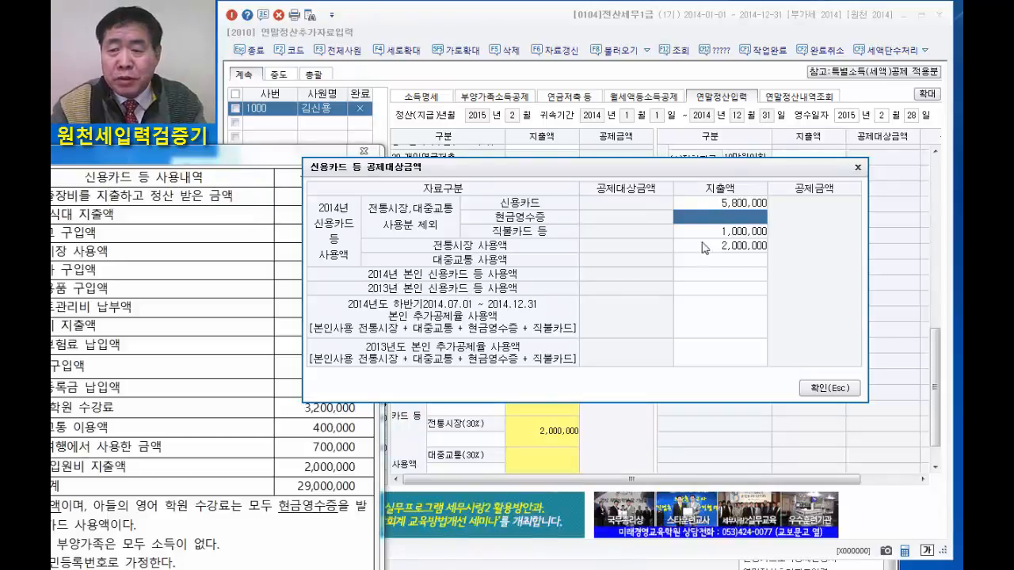
# Raise the 신용카드 expenditure to 7,300,000 and confirm the 신용카드 등 공제대상금액 details.
pyautogui.click(741, 206)
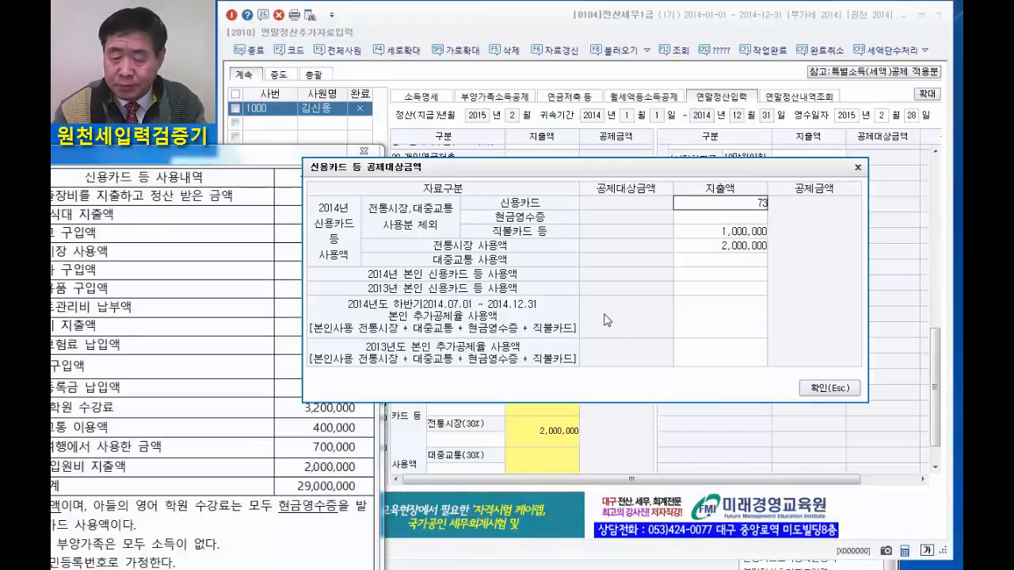
pyautogui.write('0')
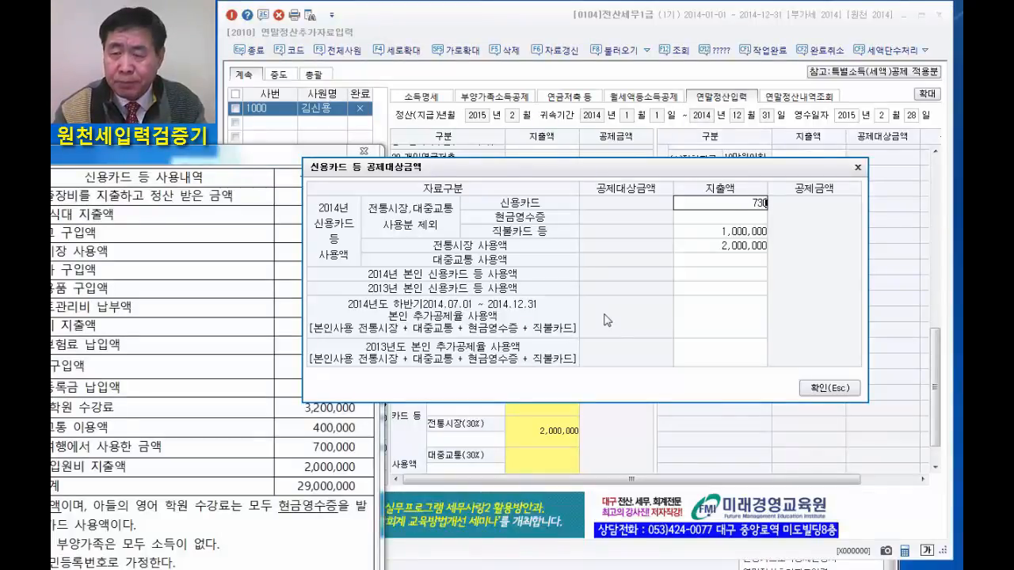
pyautogui.write('0,000')
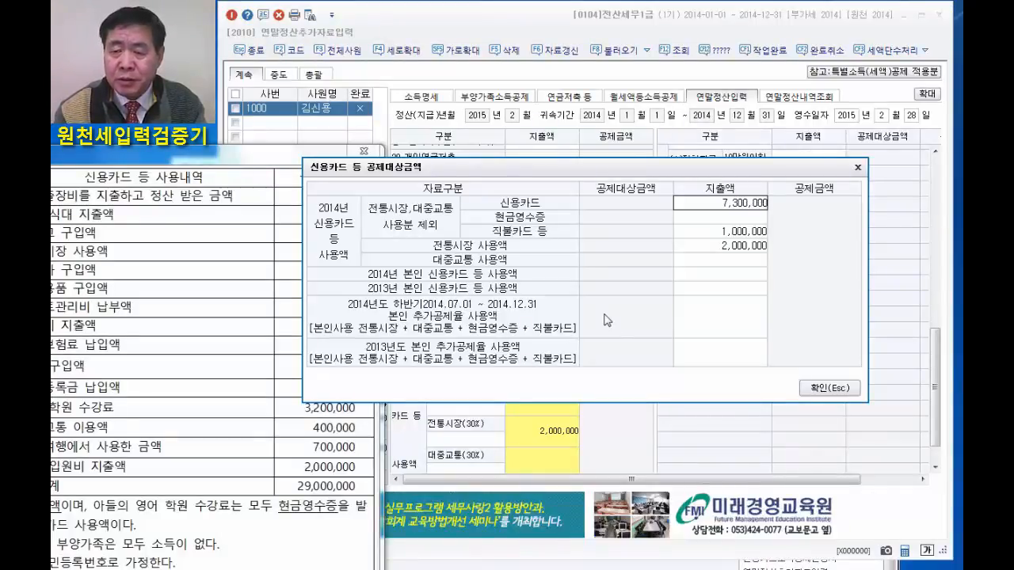
pyautogui.press('Return')
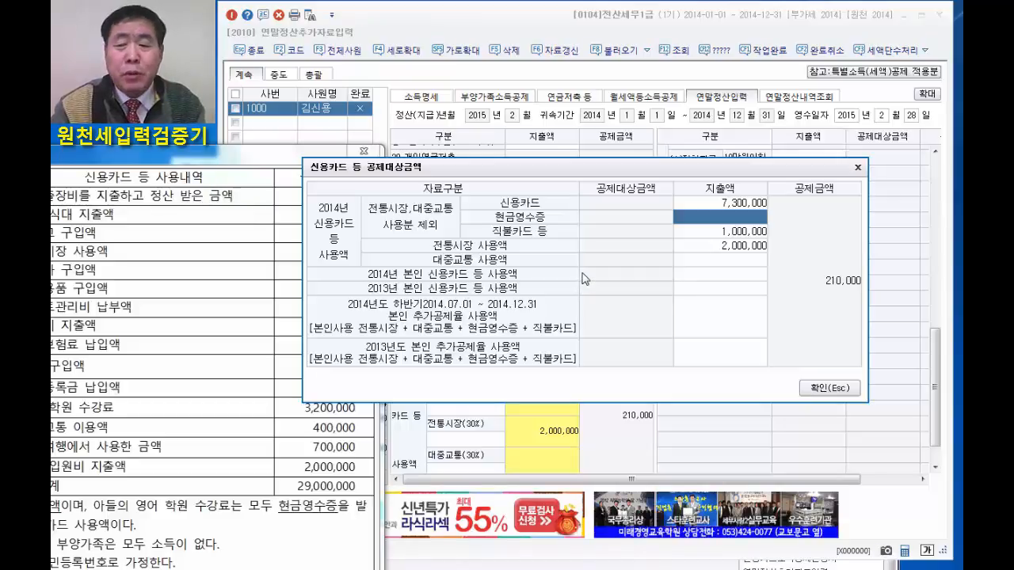
pyautogui.click(828, 388)
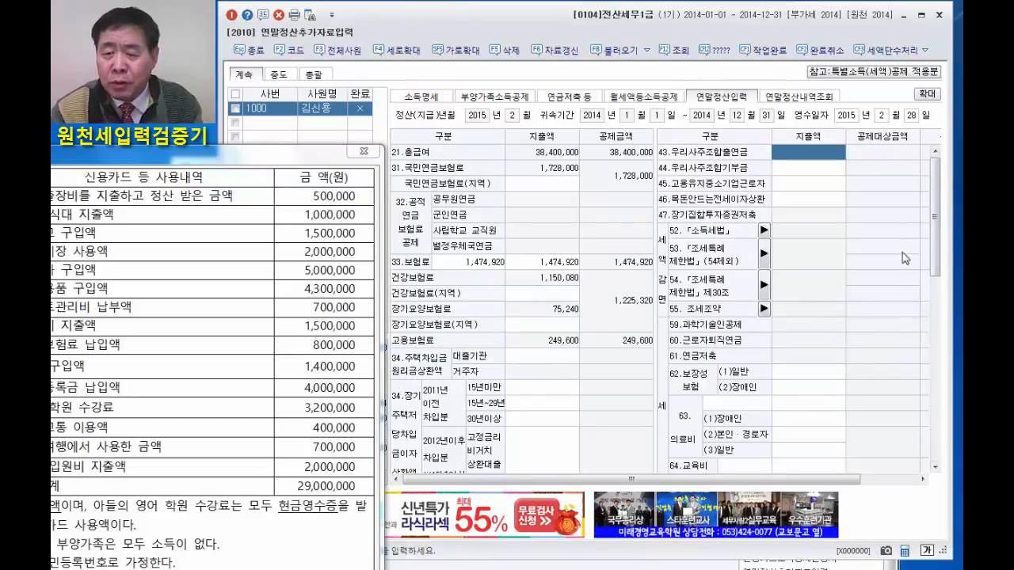
# Enter 800,000 as the (1)일반 expenditure under 62.보장성보험.
pyautogui.click(798, 372)
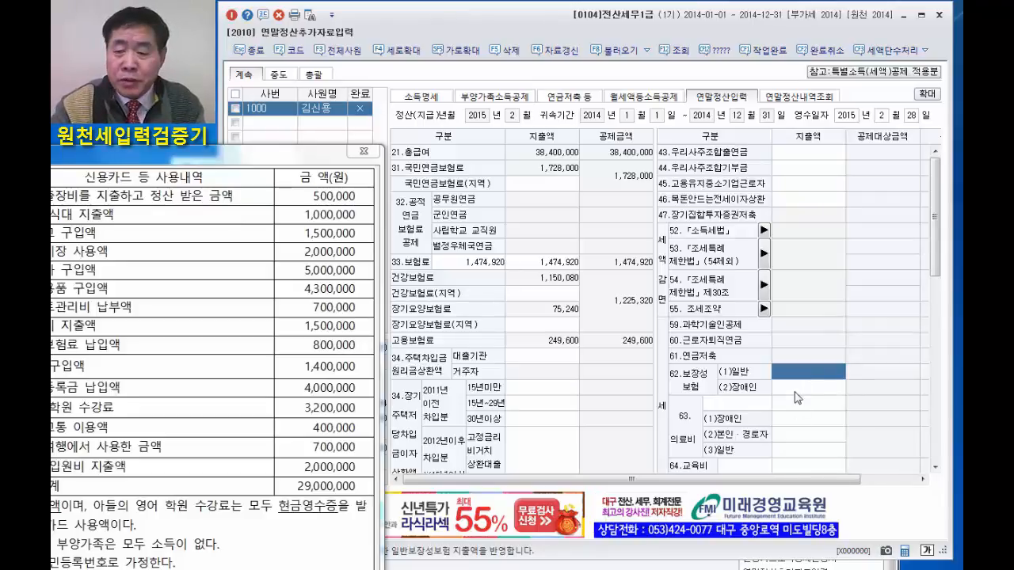
pyautogui.write('8000000')
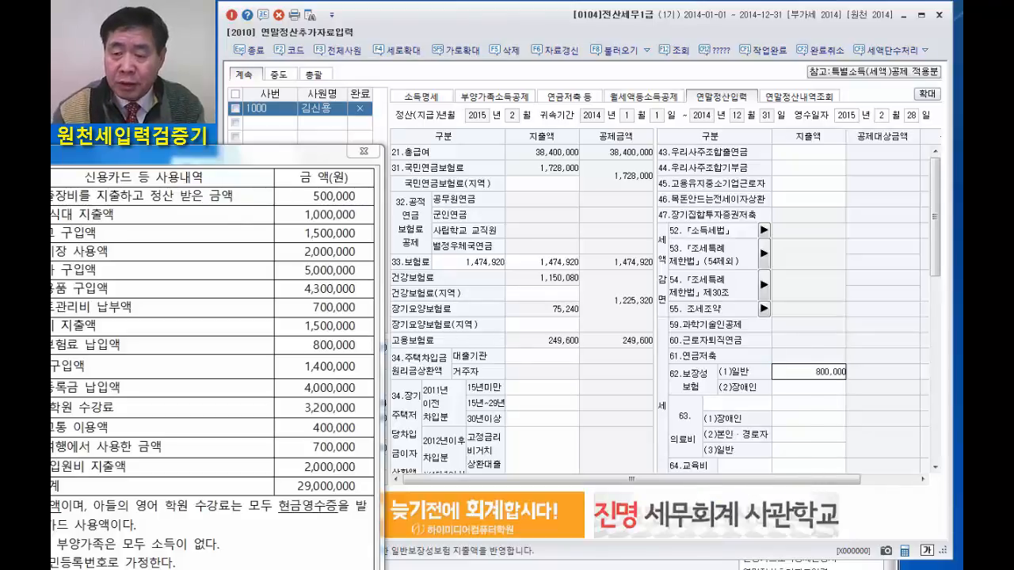
pyautogui.press('Return')
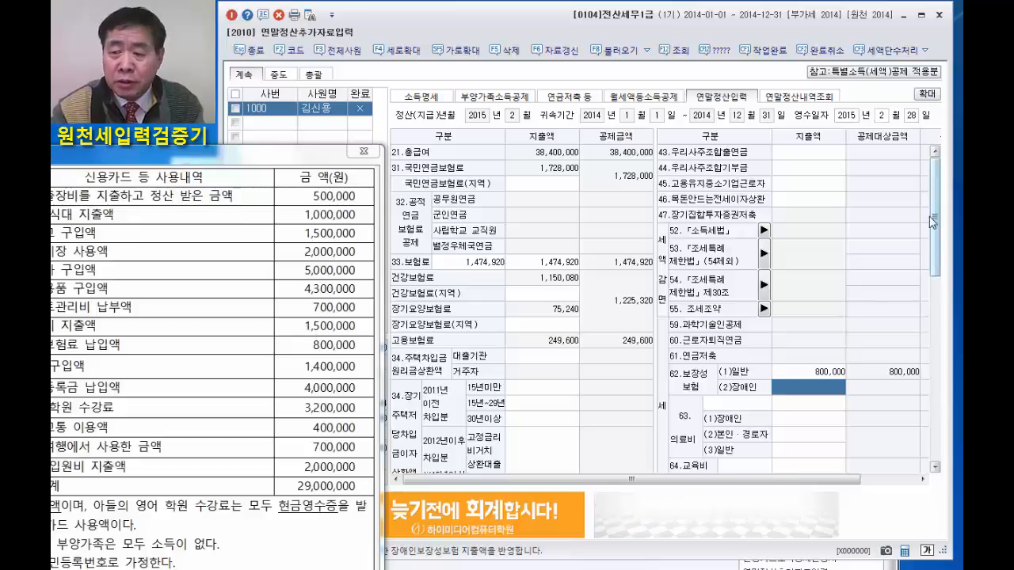
# Reopen the 신용카드 등 공제대상금액 details, set the 신용카드 expenditure to 8,700,000 and confirm.
pyautogui.scroll(-10, 936, 281)
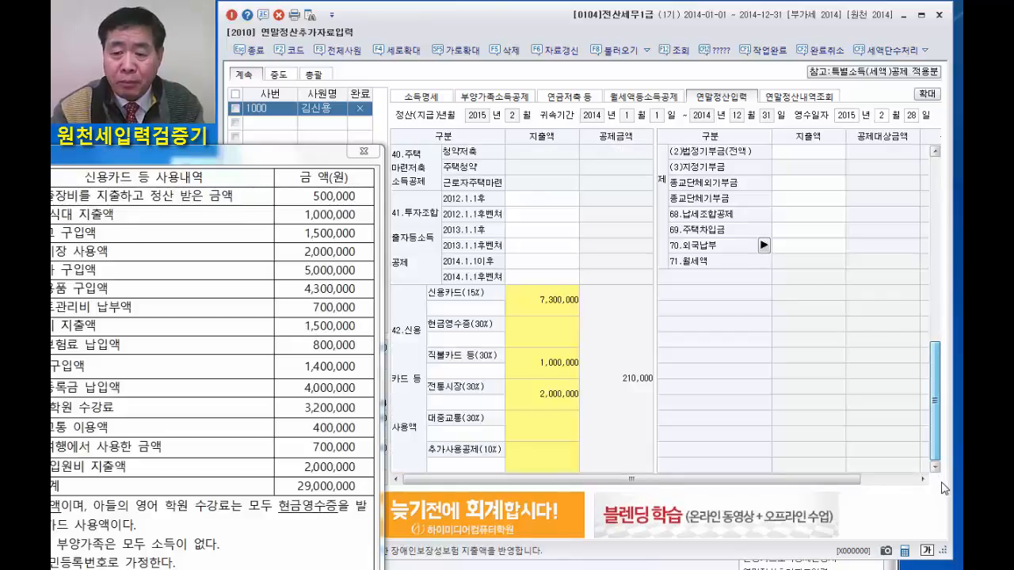
pyautogui.click(539, 301)
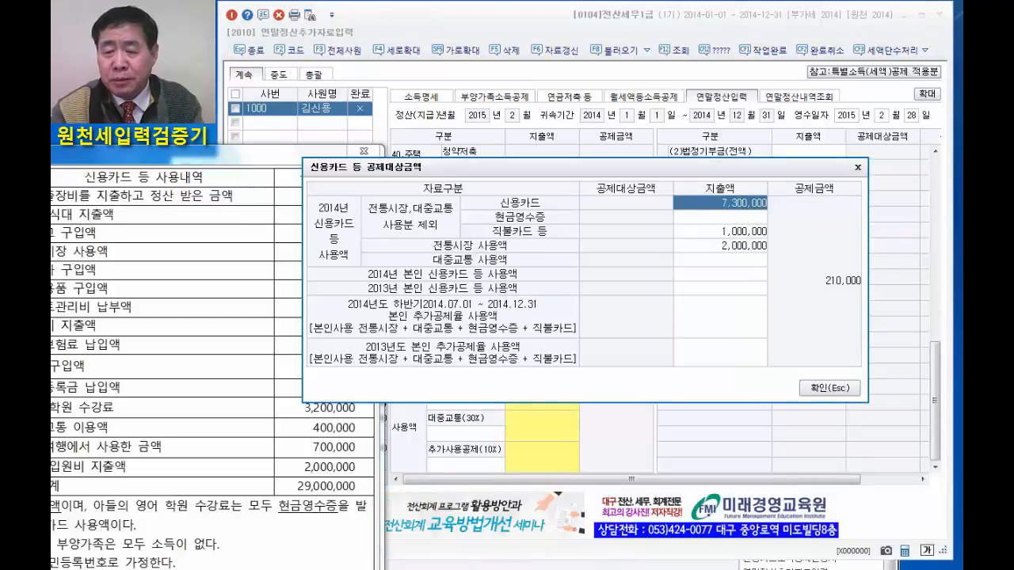
pyautogui.write('8700000')
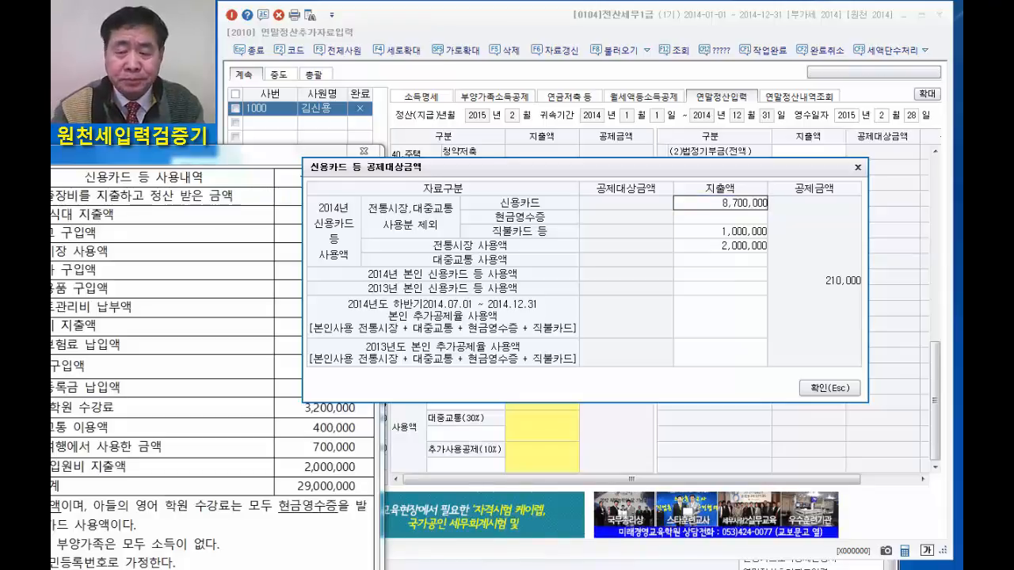
pyautogui.press('Return')
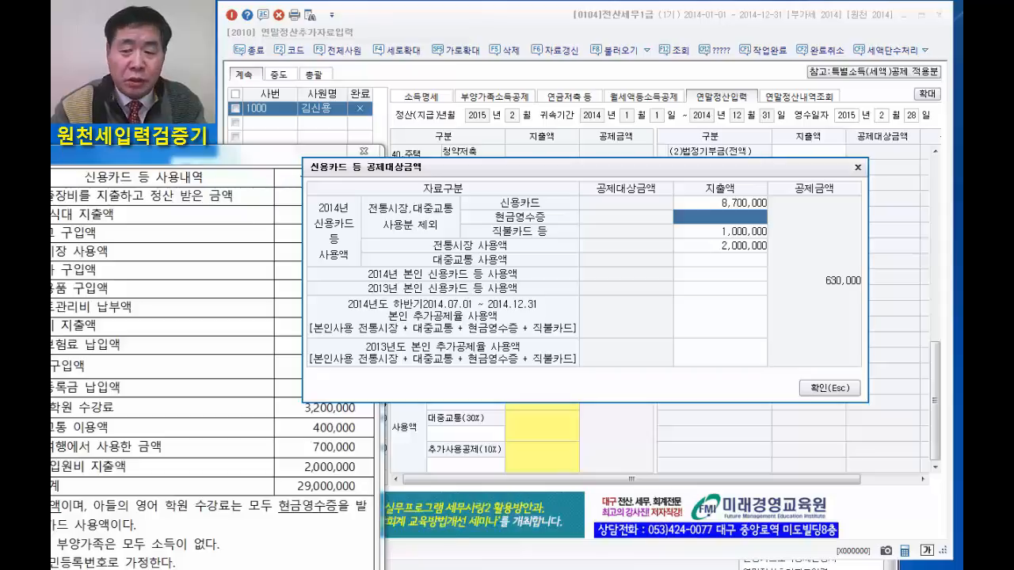
pyautogui.click(821, 393)
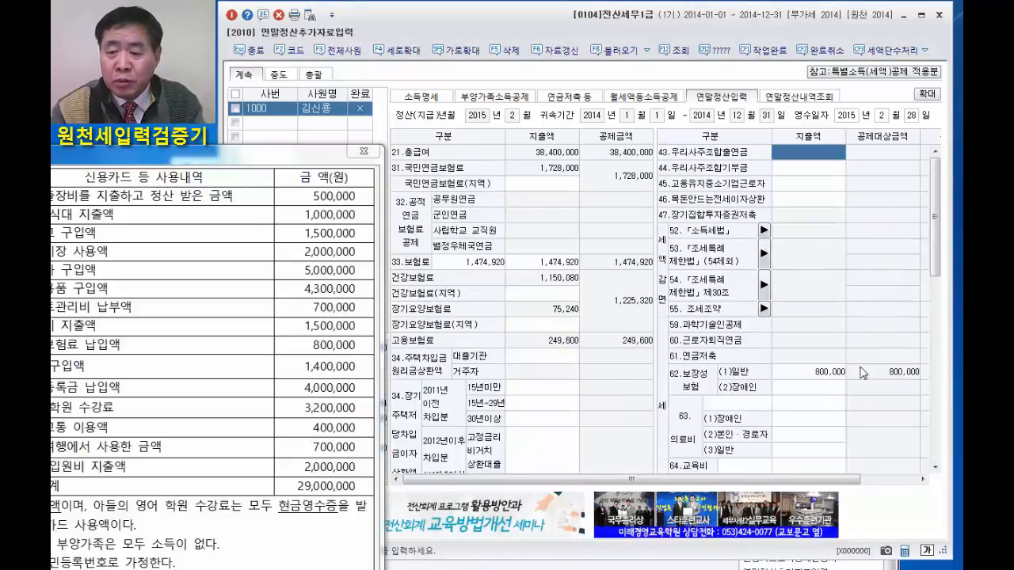
# Enter 4,000,000 as the 대학생 expense under 자녀등교육비 in the 대학교 교육비 details and confirm it.
pyautogui.moveTo(935, 232); pyautogui.dragTo(940, 363)
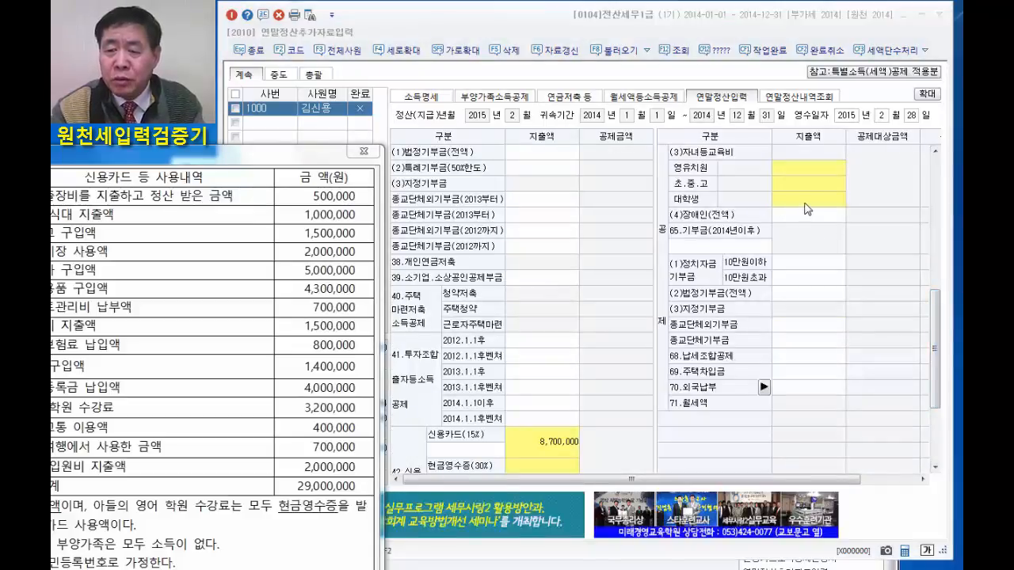
pyautogui.click(805, 201)
pyautogui.click(595, 205)
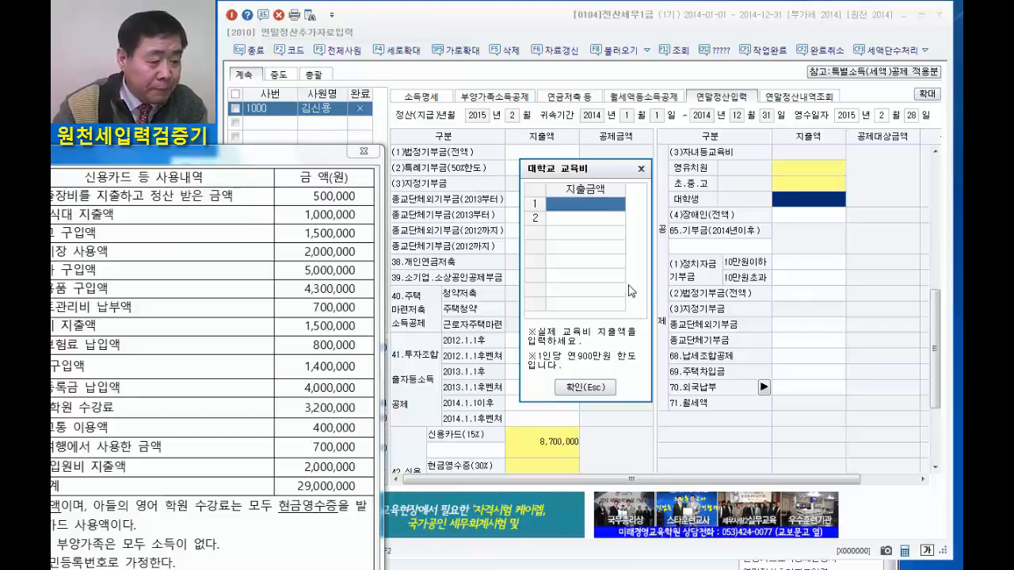
pyautogui.write('4000000')
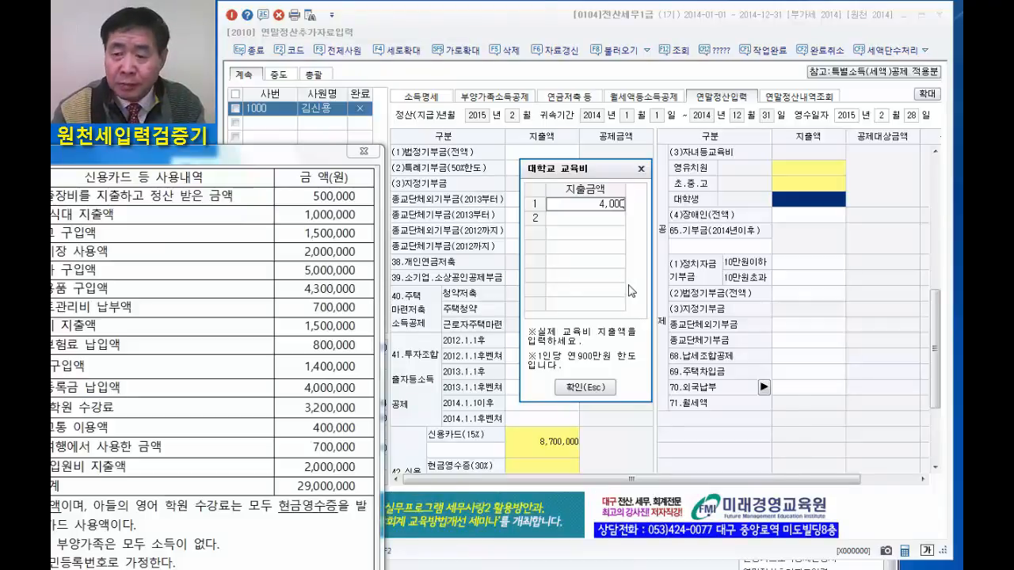
pyautogui.click(583, 388)
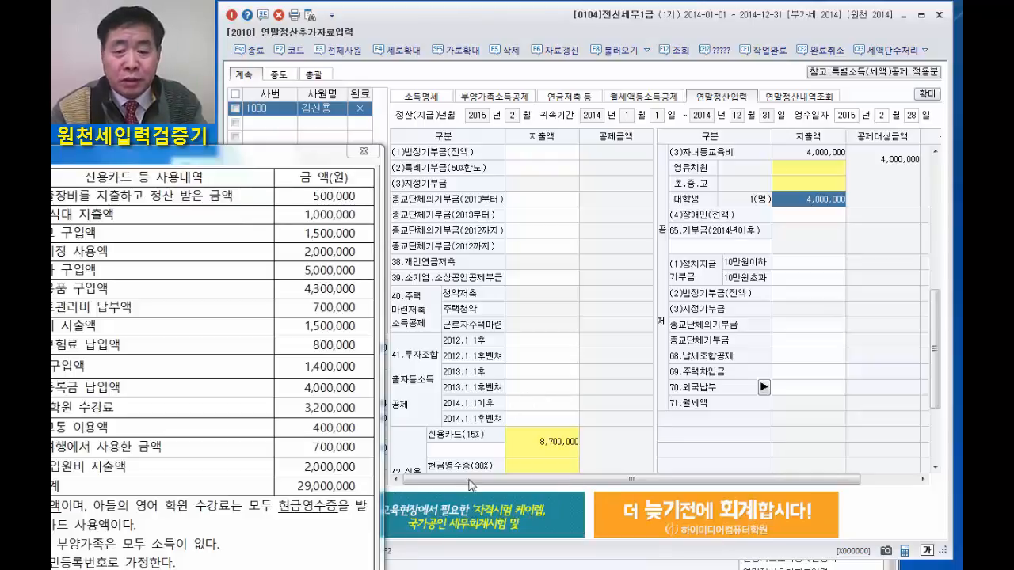
# Enter 3,200,000 as the 현금영수증 expenditure in the 신용카드 등 공제대상금액 details and confirm it.
pyautogui.click(543, 469)
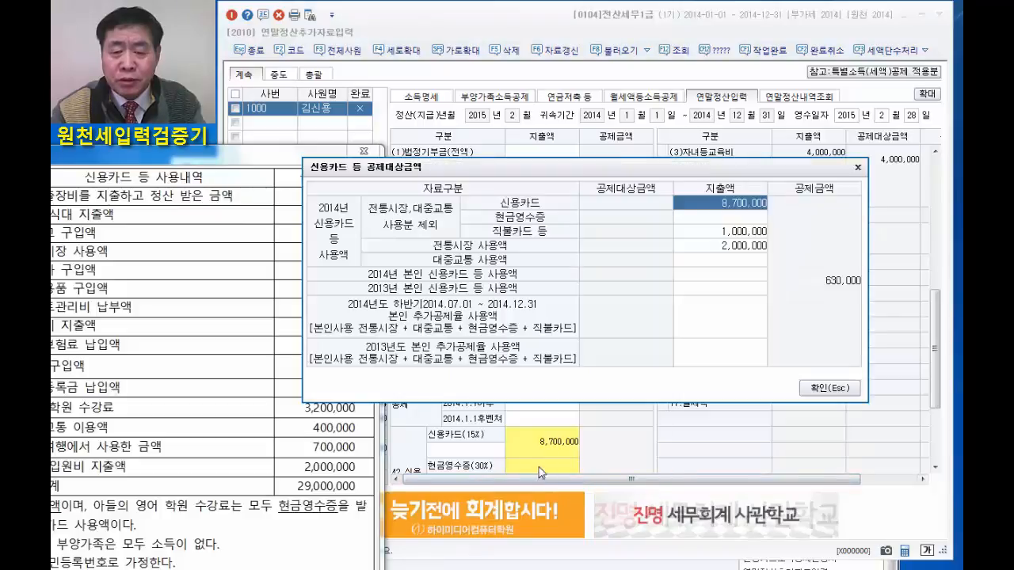
pyautogui.click(724, 217)
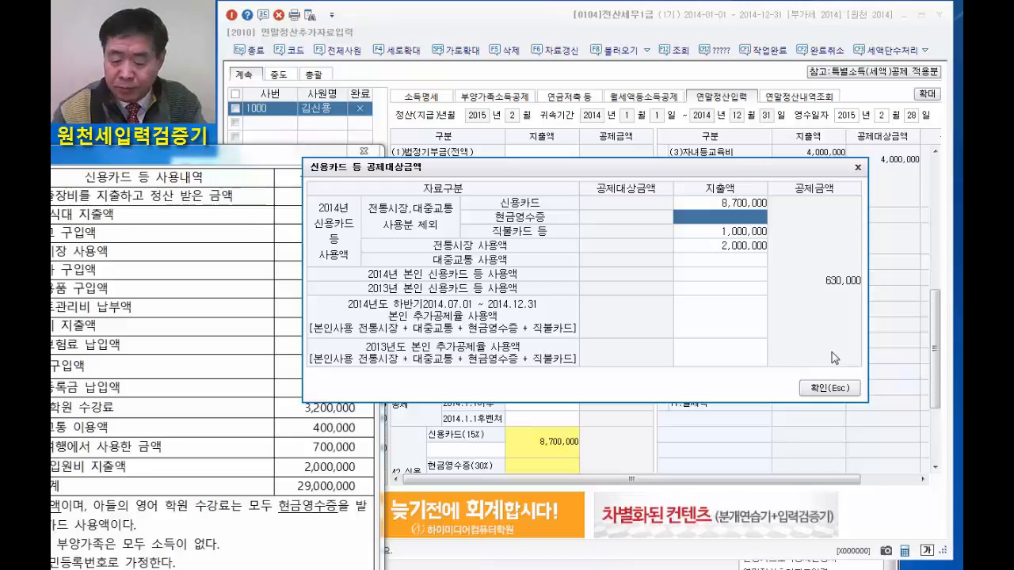
pyautogui.write('3200000')
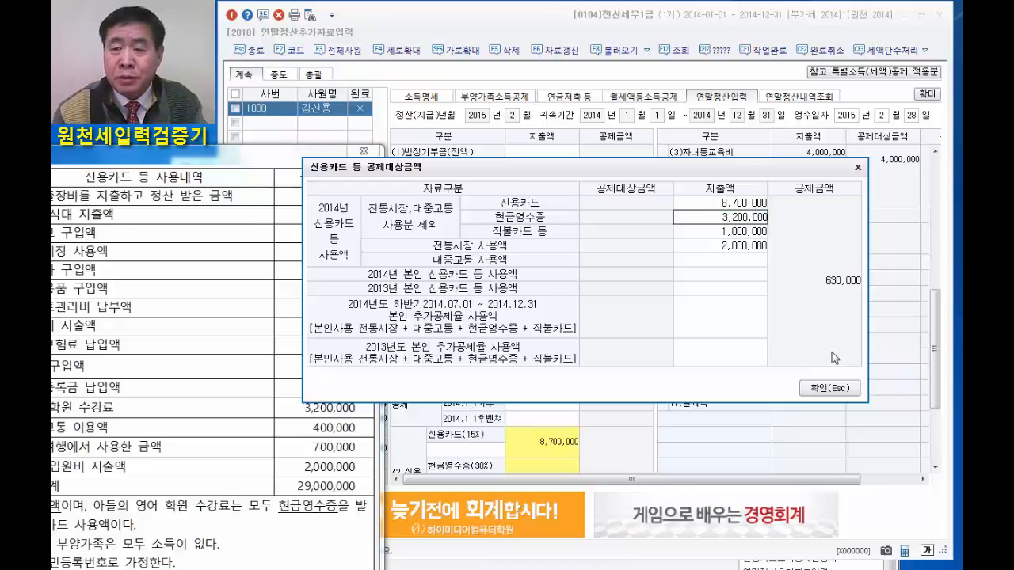
pyautogui.click(825, 390)
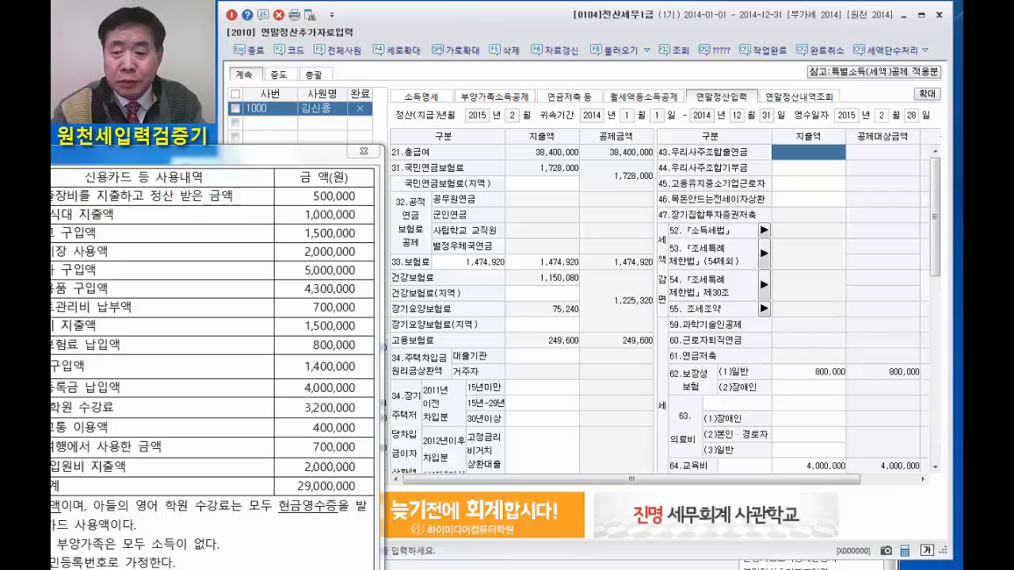
# Reopen the 신용카드 등 공제대상금액 details and enter 400,000 as the 대중교통 사용액.
pyautogui.moveTo(935, 258); pyautogui.dragTo(924, 510)
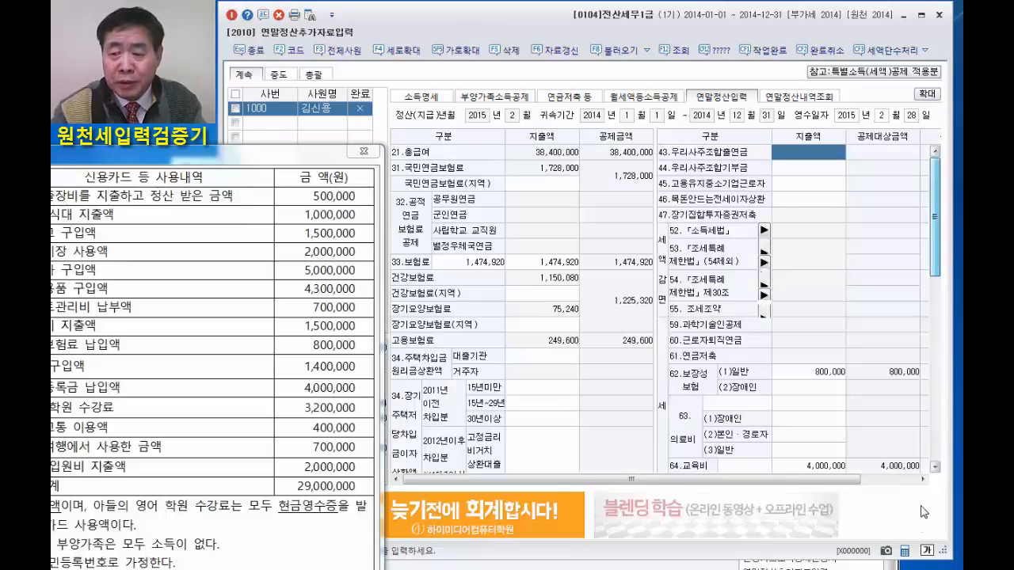
pyautogui.moveTo(930, 274); pyautogui.dragTo(920, 466)
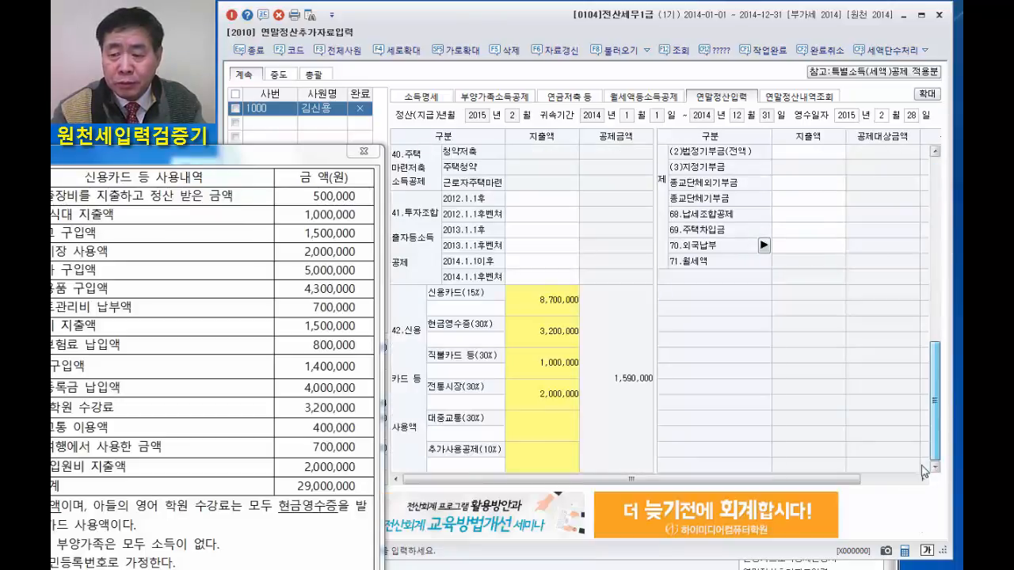
pyautogui.click(559, 422)
pyautogui.click(724, 260)
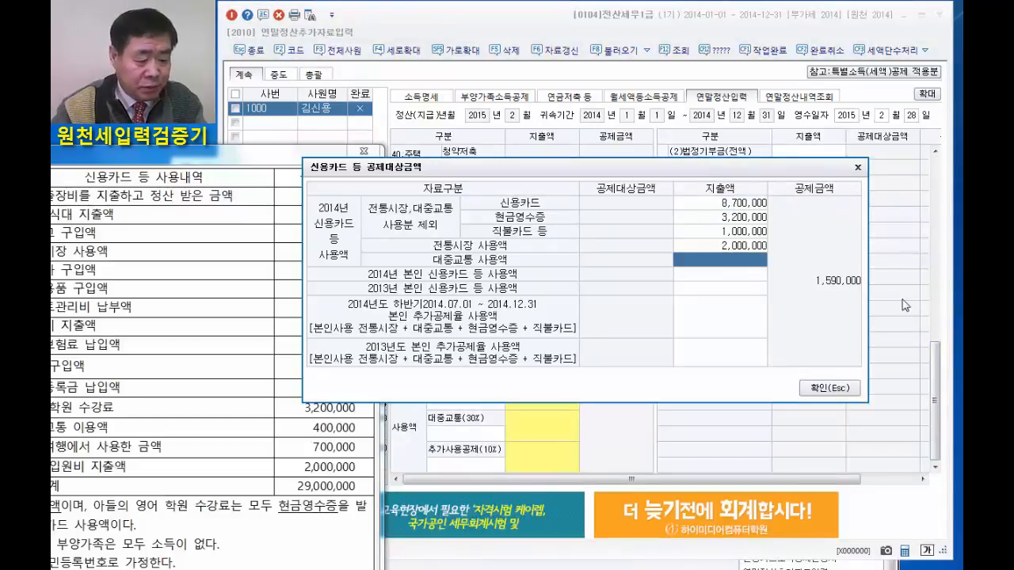
pyautogui.write('400,000')
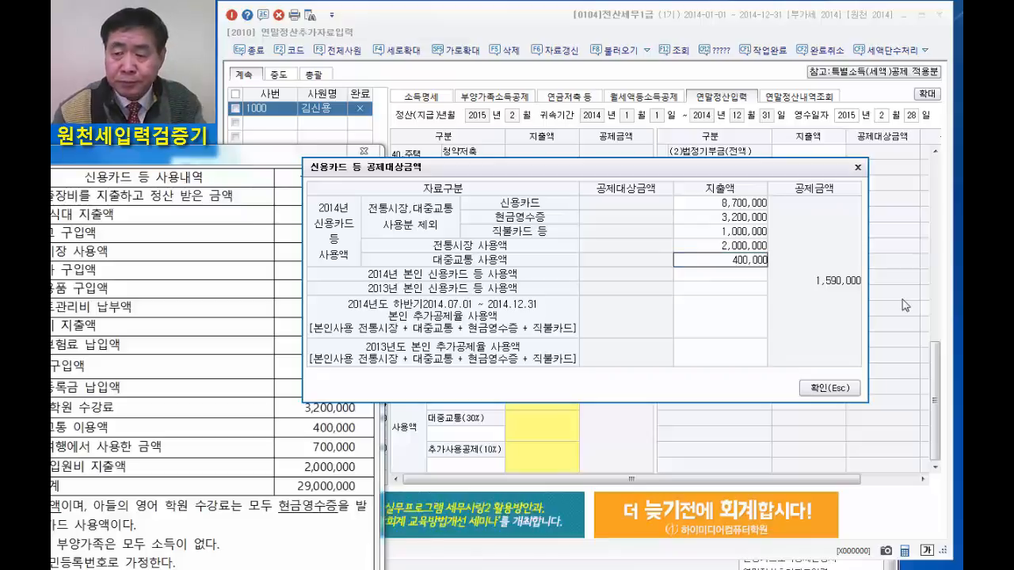
pyautogui.press('Return')
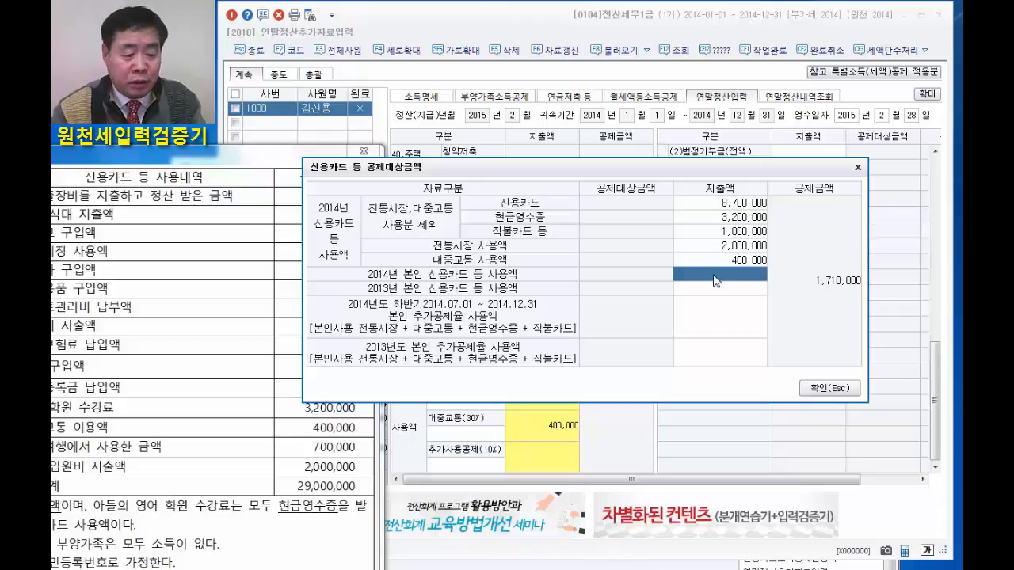
# Set the 신용카드 expenditure to 10,700,000 and confirm the 신용카드 등 공제대상금액 details.
pyautogui.click(730, 204)
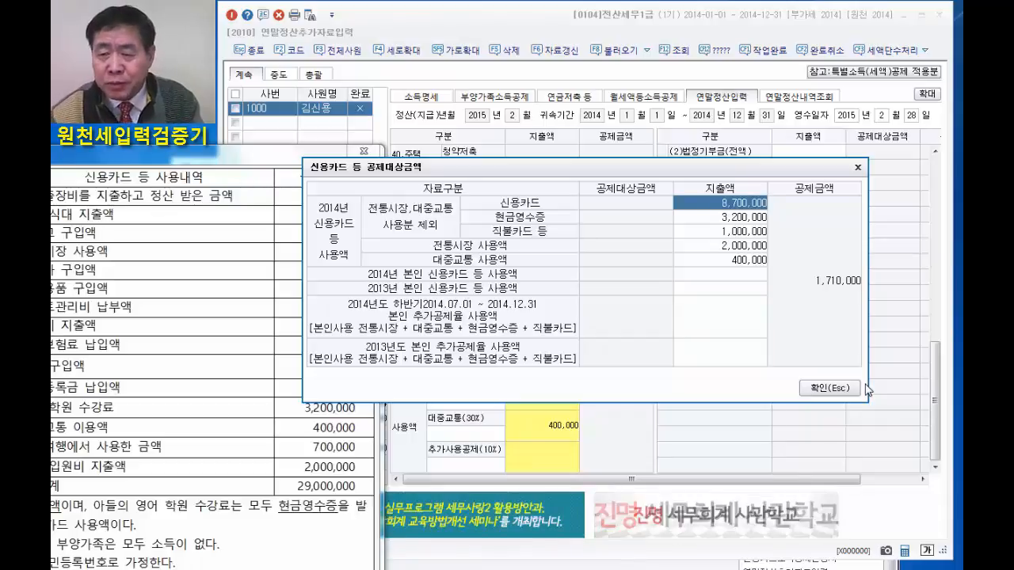
pyautogui.write('10,700')
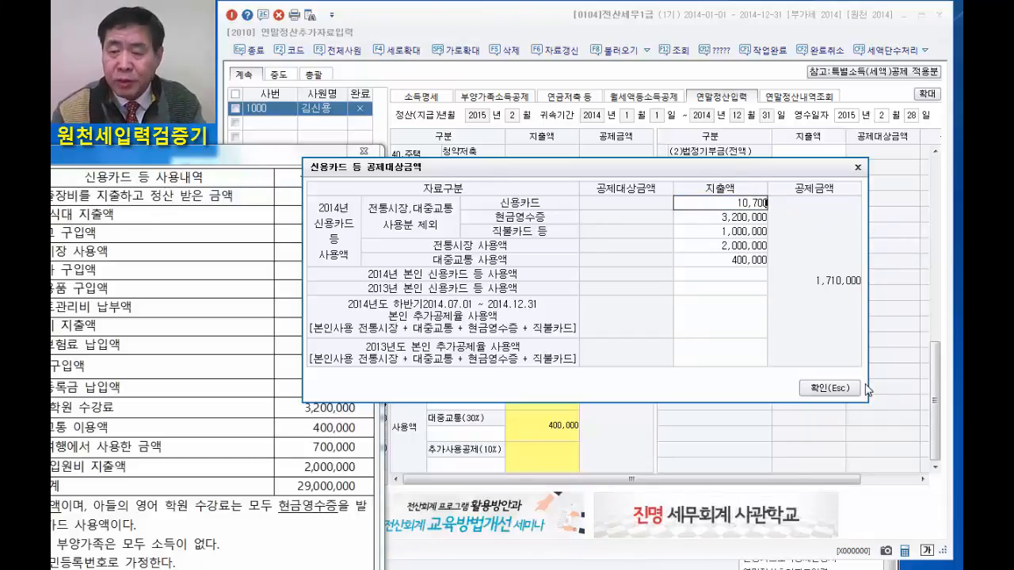
pyautogui.write(',000')
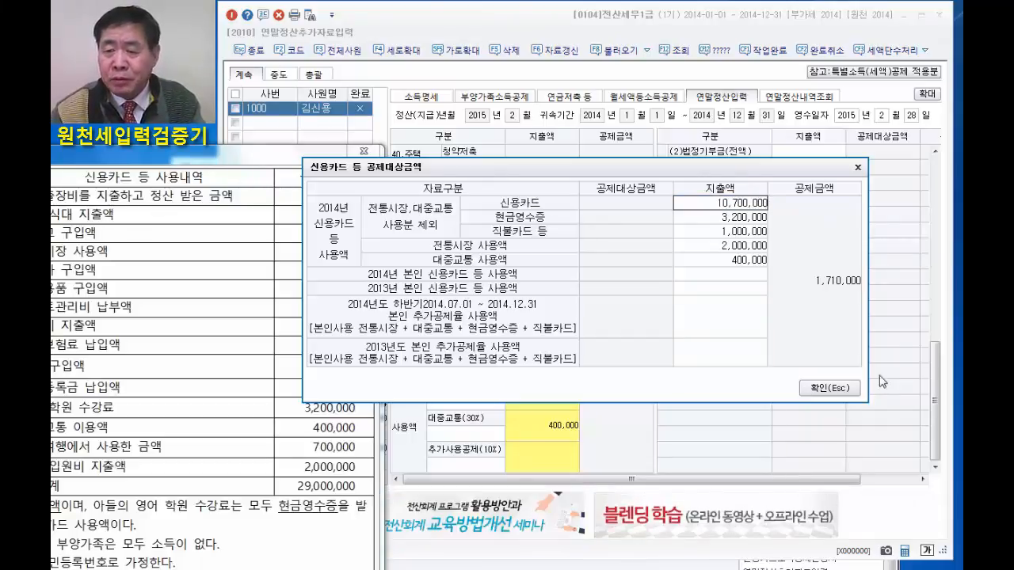
pyautogui.press('Return')
pyautogui.click(825, 388)
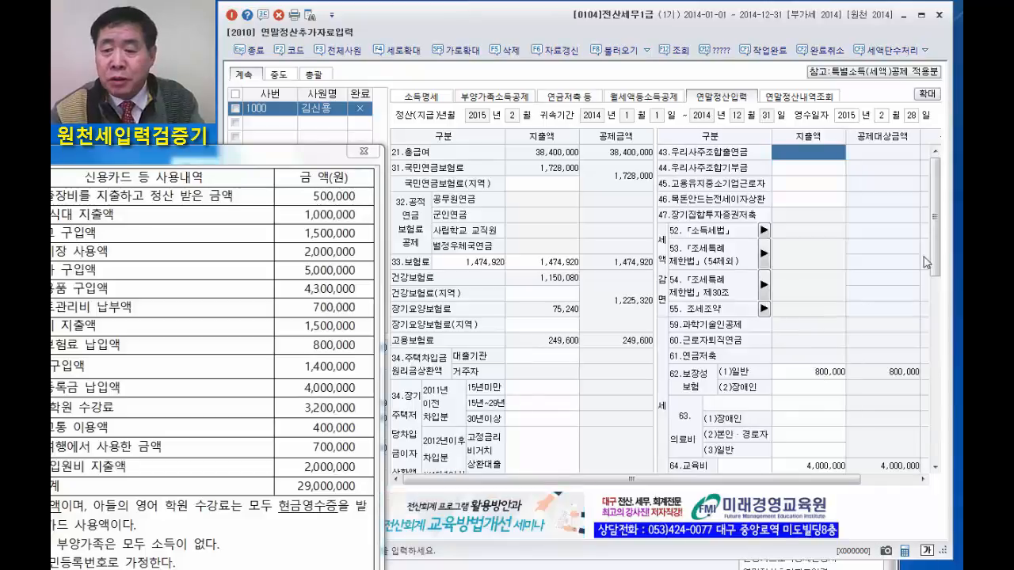
# Enter 2,000,000 as the 본인·경로자 의료비 expenditure and close the card usage list.
pyautogui.click(809, 437)
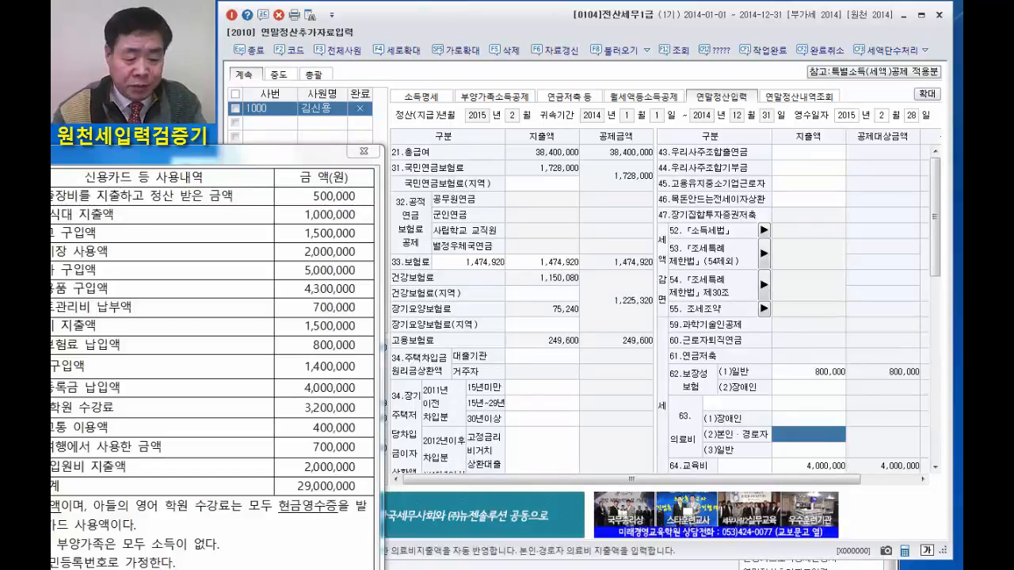
pyautogui.write('2000000')
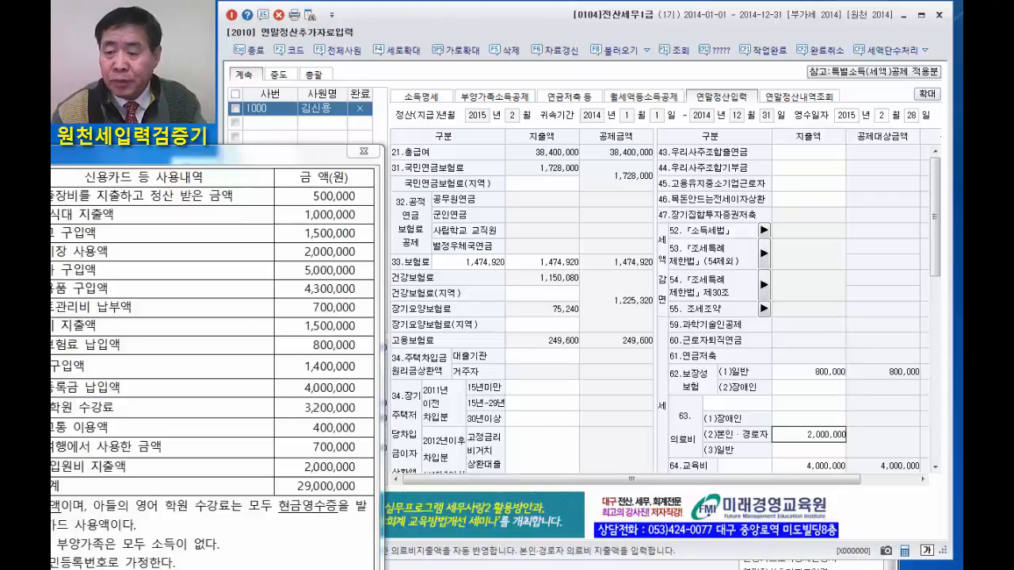
pyautogui.press('Return')
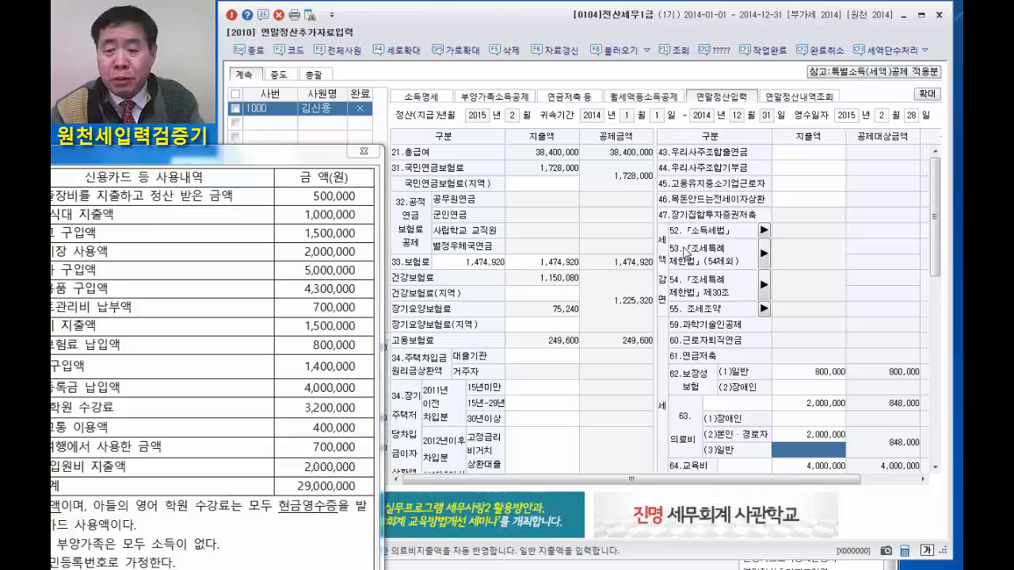
pyautogui.click(364, 152)
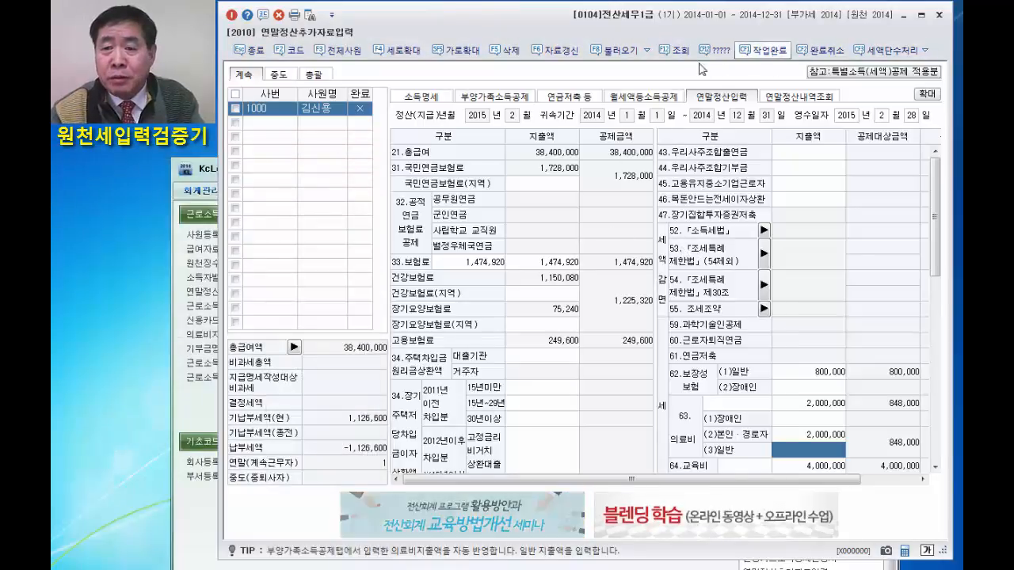
# Run the exercise's answer check on the 연말정산추가자료입력 entries, review the listed amounts and close the check windows.
pyautogui.click(716, 51)
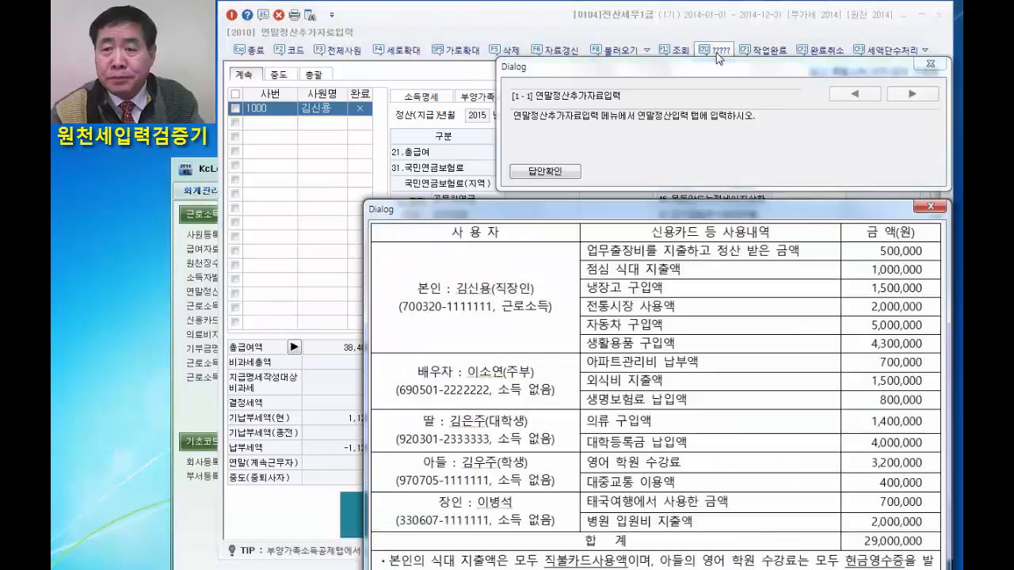
pyautogui.click(546, 172)
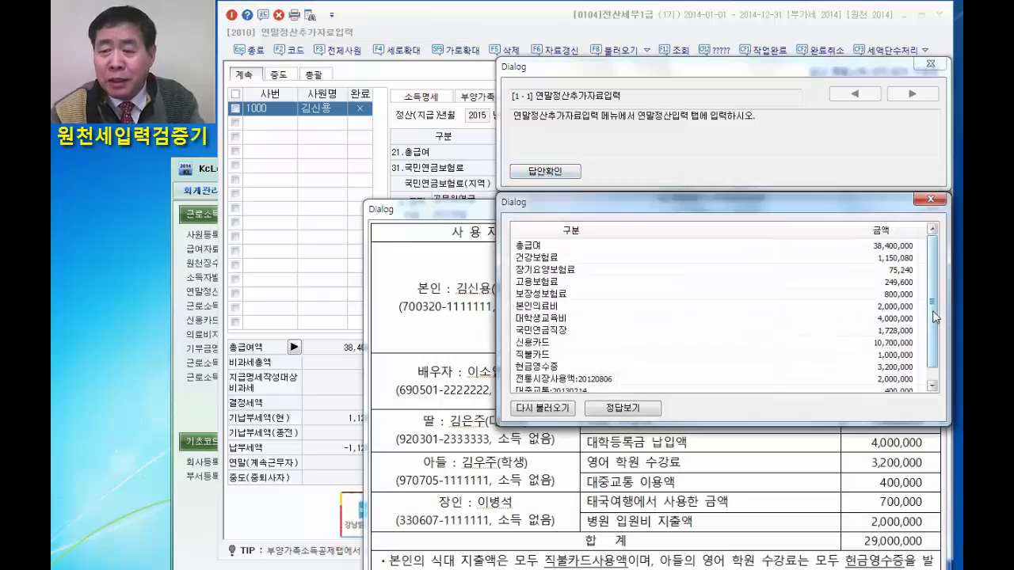
pyautogui.moveTo(932, 311); pyautogui.dragTo(937, 250)
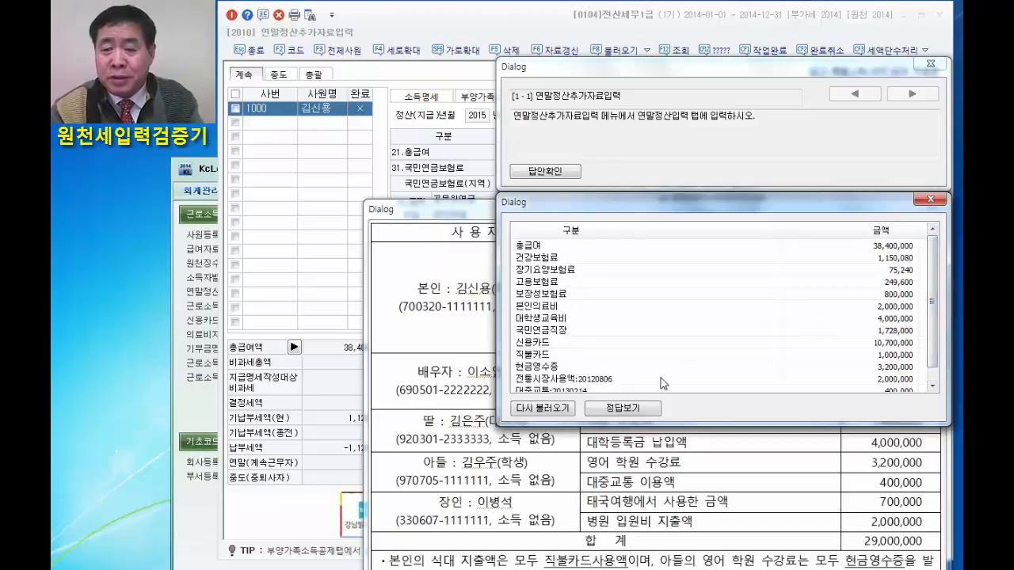
pyautogui.click(929, 202)
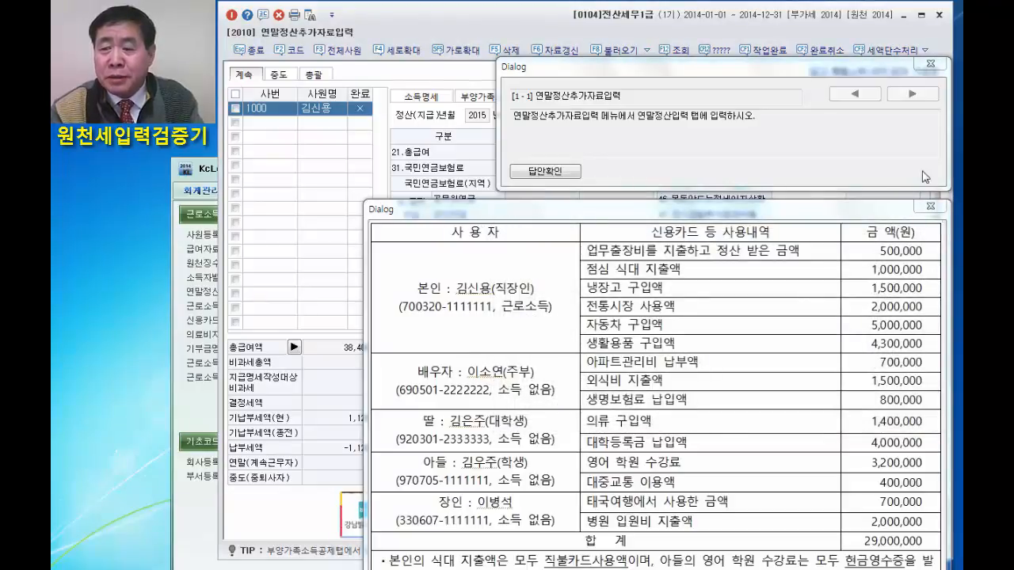
pyautogui.click(930, 207)
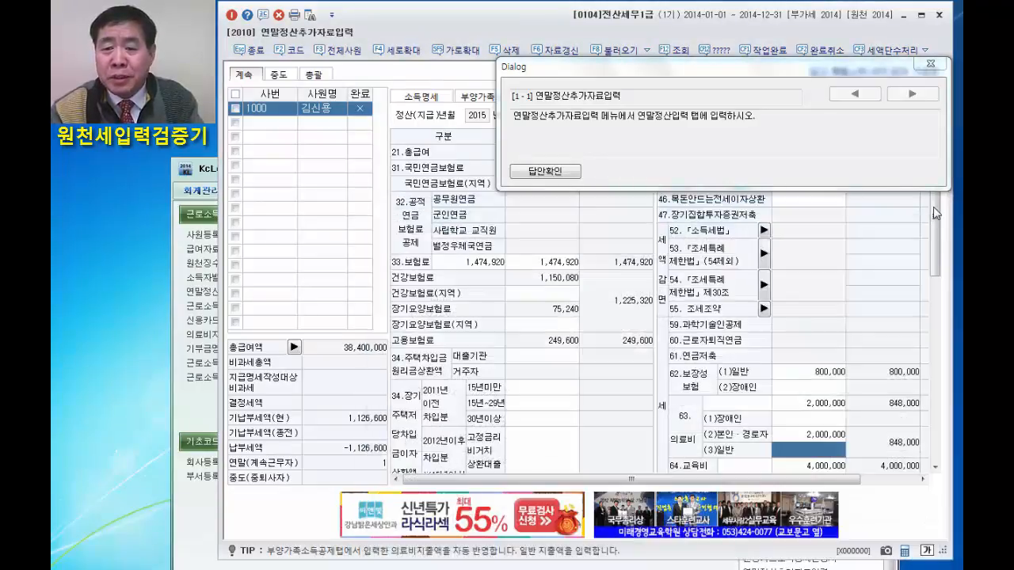
pyautogui.click(930, 63)
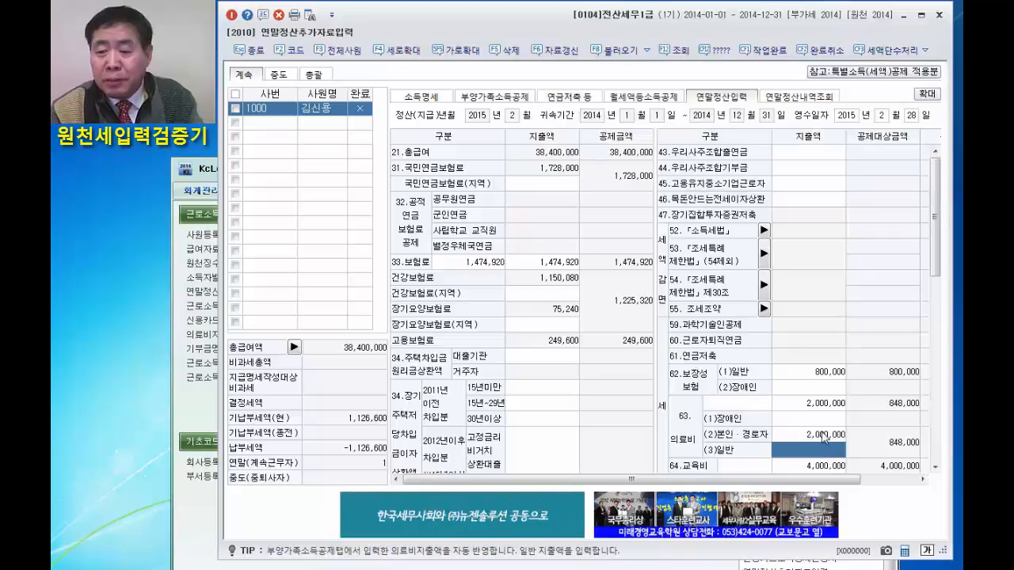
# Clear the 본인·경로자 의료비 expenditure.
pyautogui.click(824, 435)
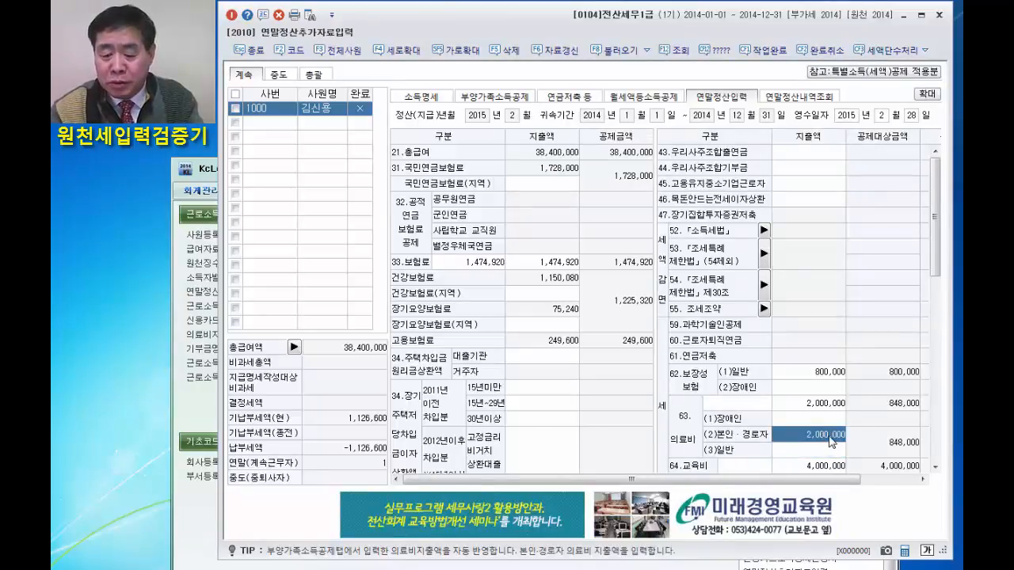
pyautogui.press('Delete')
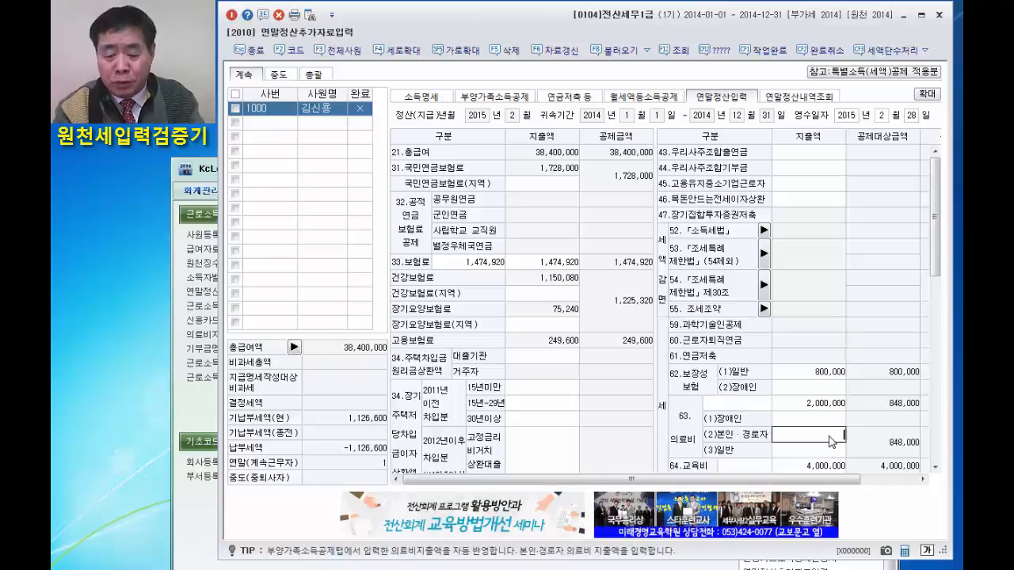
pyautogui.press('Return')
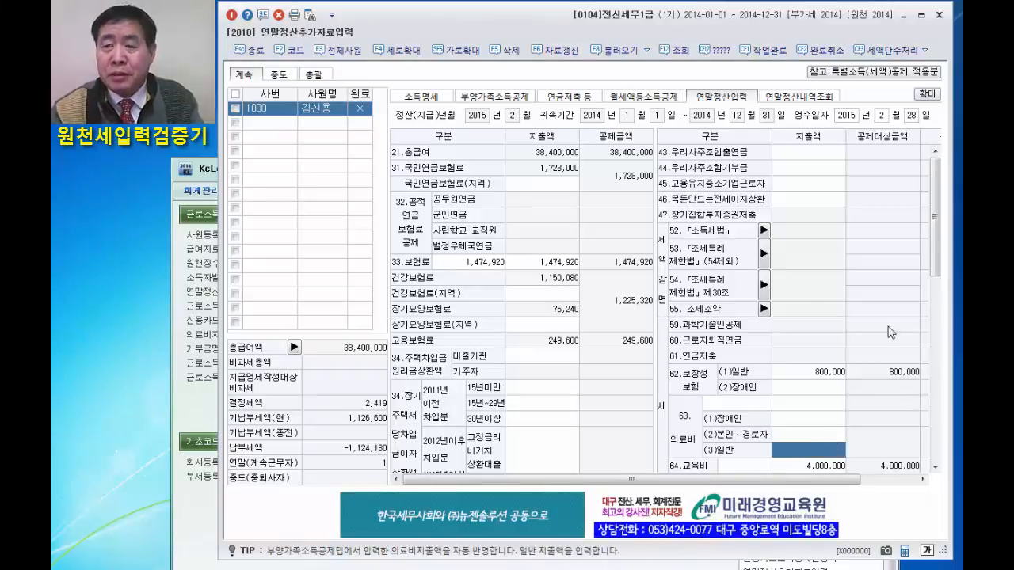
# Rerun the answer check to see how the empty 본인의료비 entry is graded, and close the results and usage list.
pyautogui.click(721, 52)
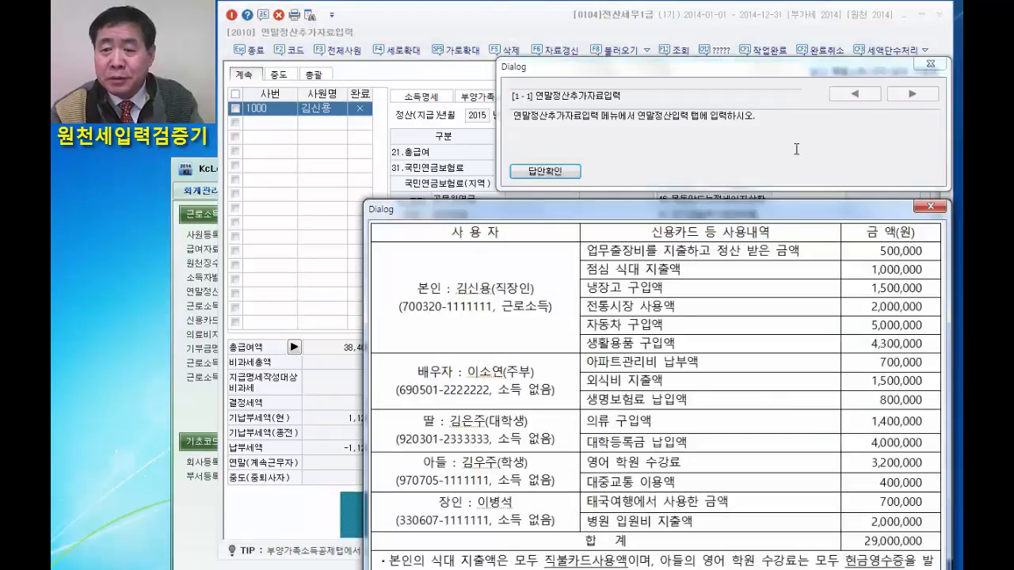
pyautogui.click(567, 173)
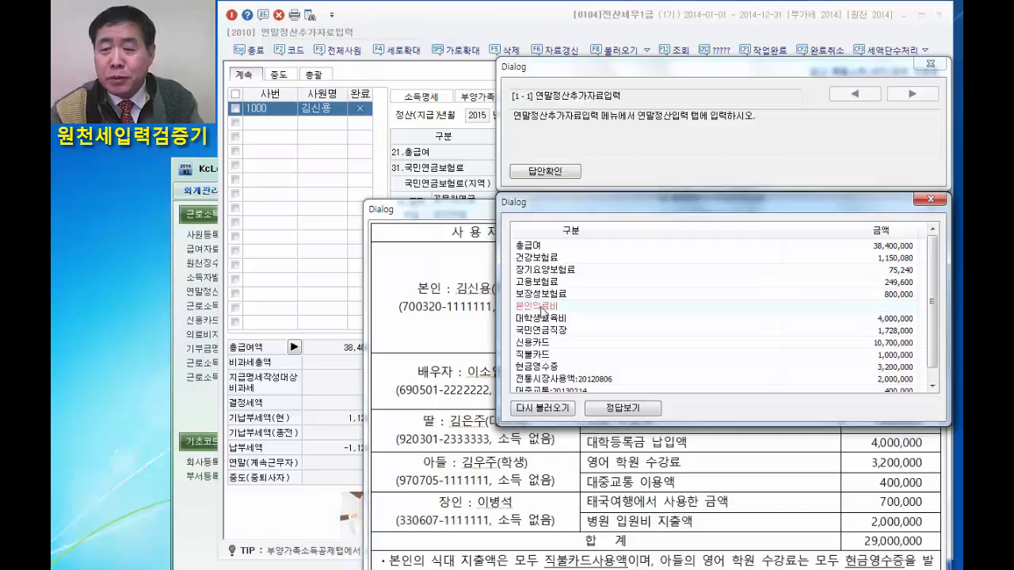
pyautogui.click(930, 201)
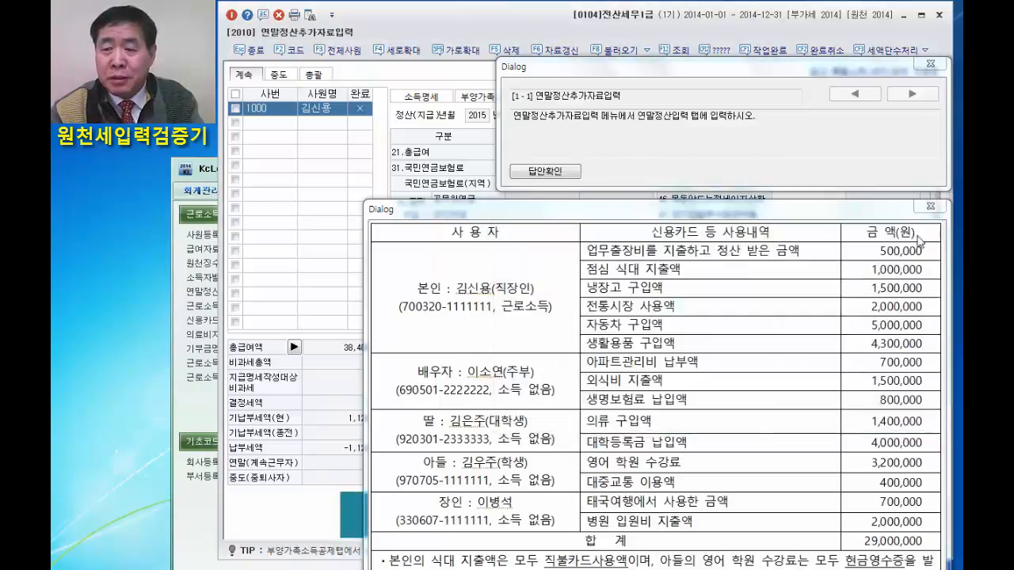
pyautogui.click(929, 207)
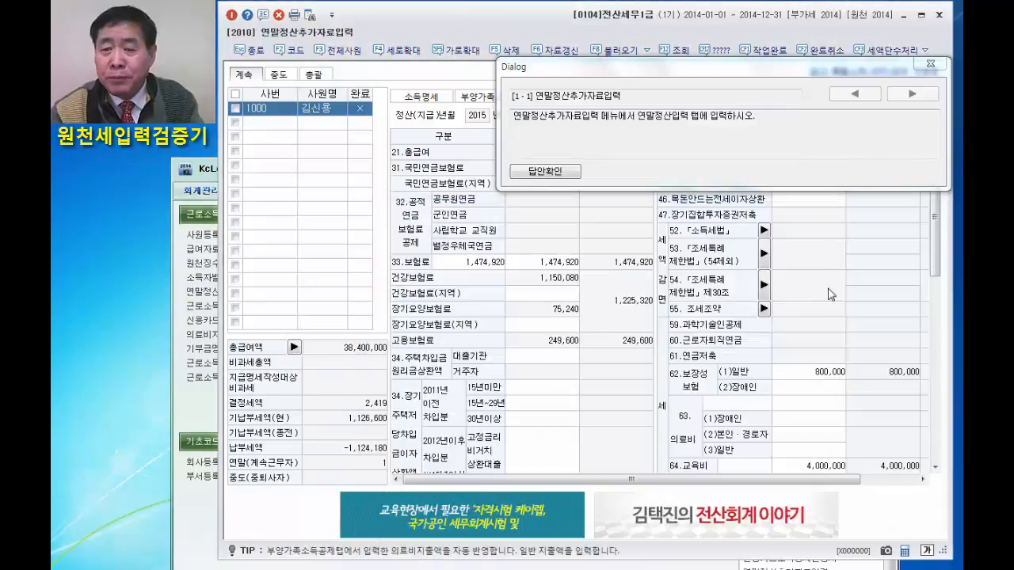
# Re-enter 2,000,000 as the 본인·경로자 의료비 expenditure and close the exercise question window.
pyautogui.click(805, 435)
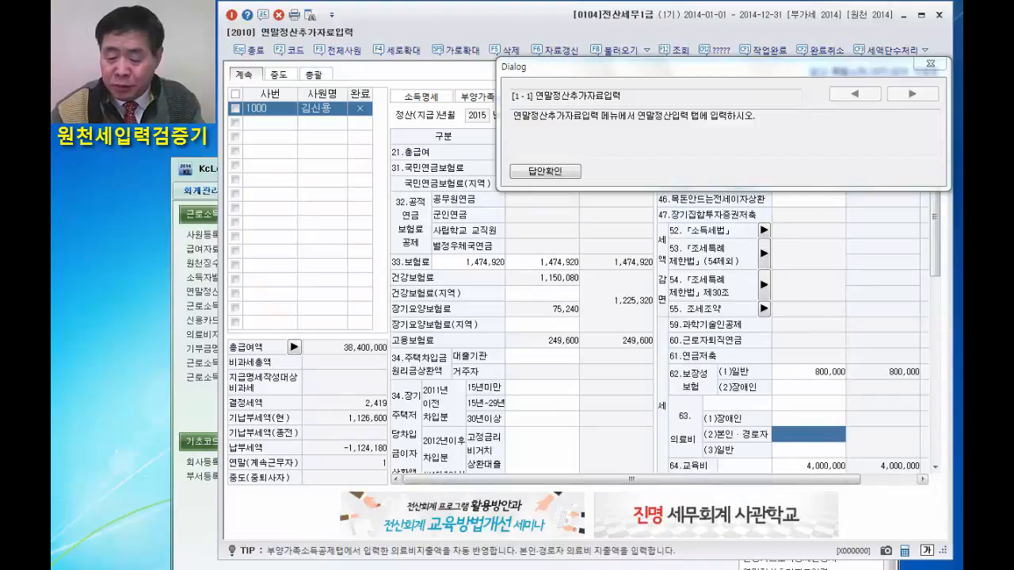
pyautogui.write('2000000')
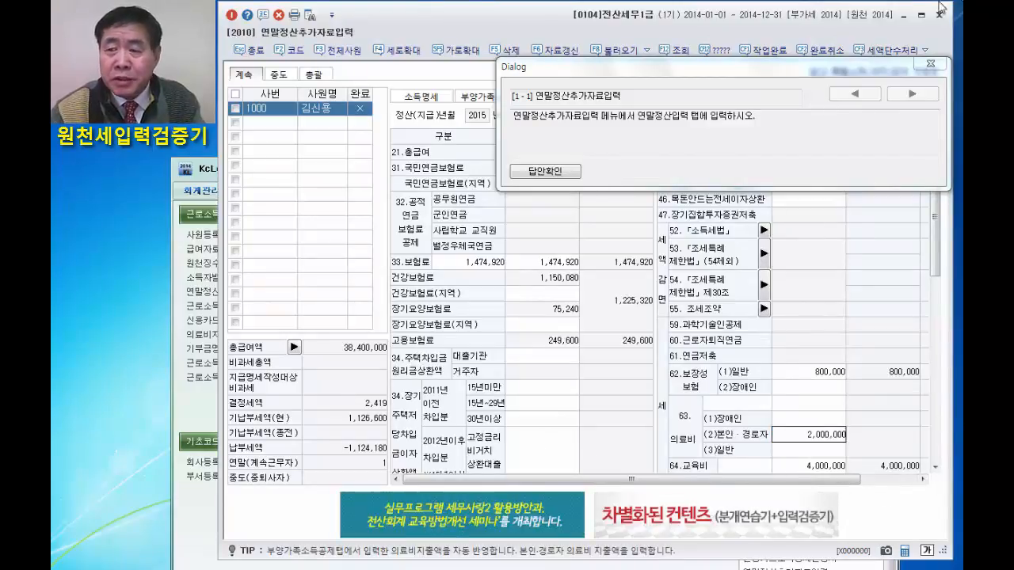
pyautogui.click(931, 65)
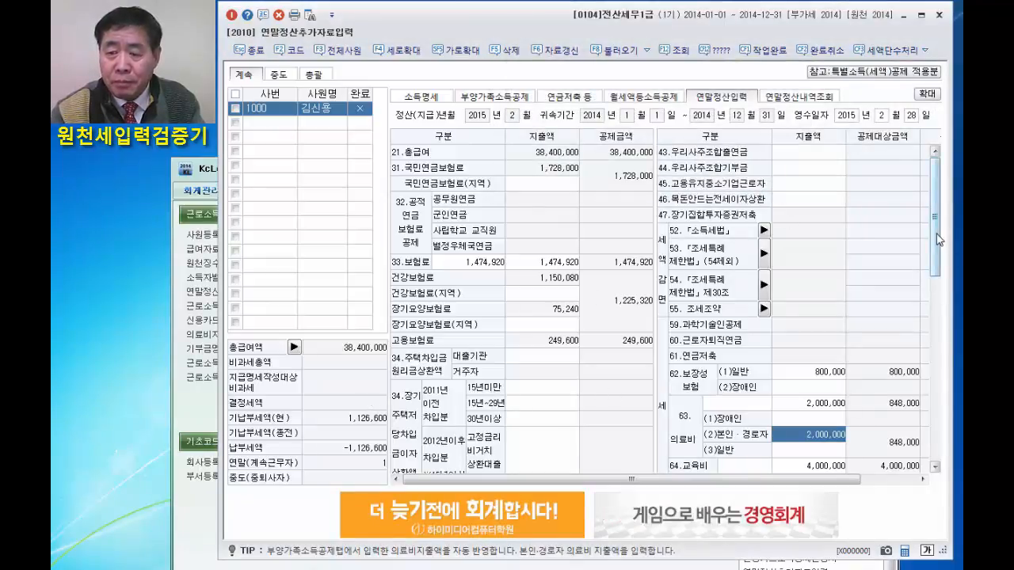
# Set the 신용카드 expenditure to 10,000,000 in the 신용카드 등 공제대상금액 details and confirm it.
pyautogui.moveTo(937, 239); pyautogui.dragTo(937, 423)
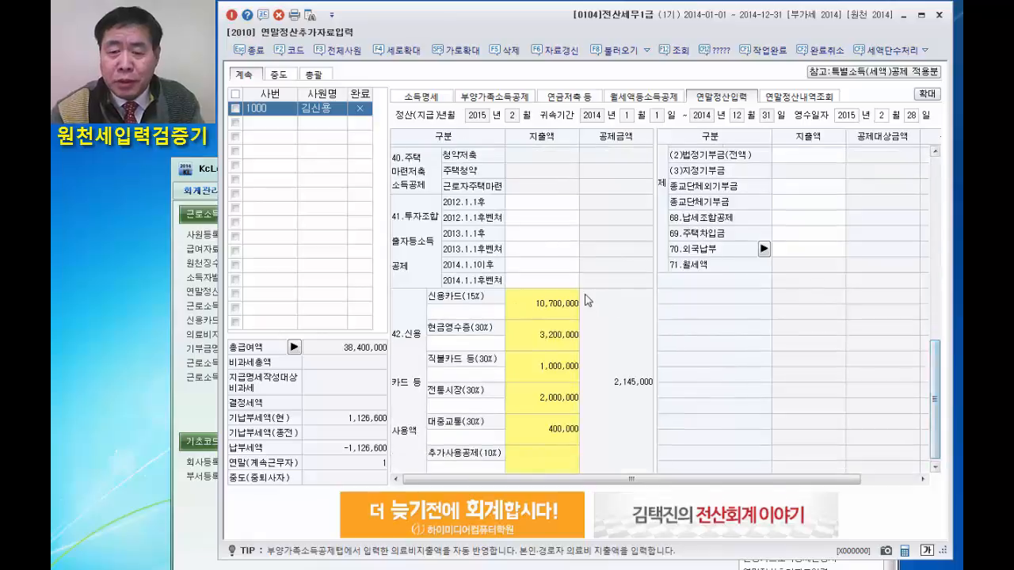
pyautogui.click(550, 312)
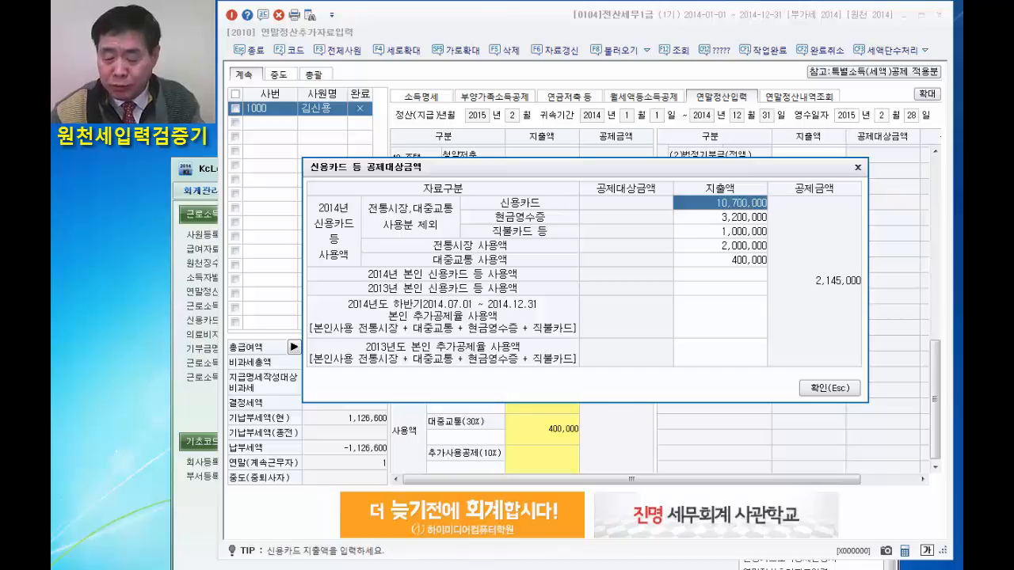
pyautogui.write('10000000')
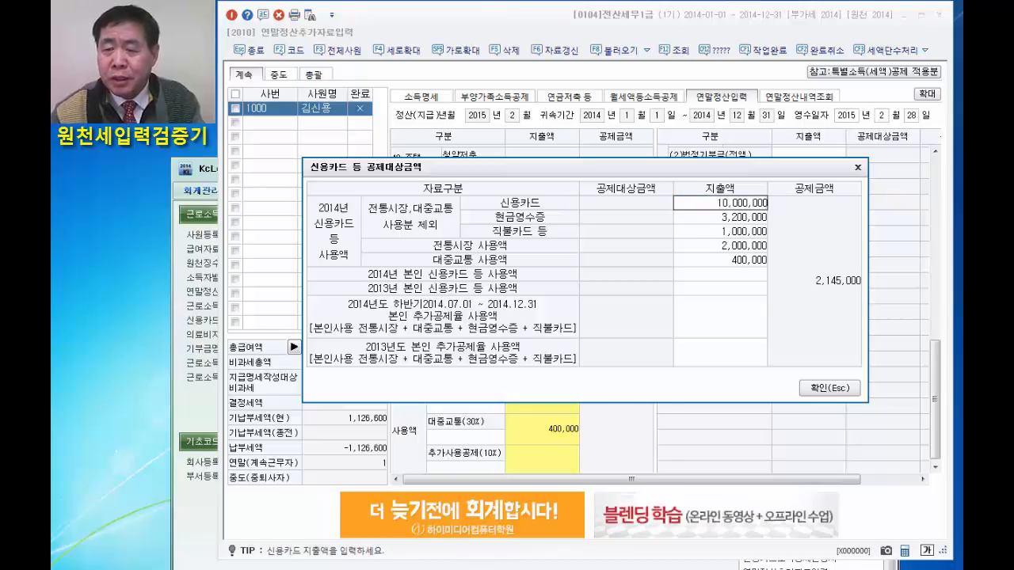
pyautogui.press('Return')
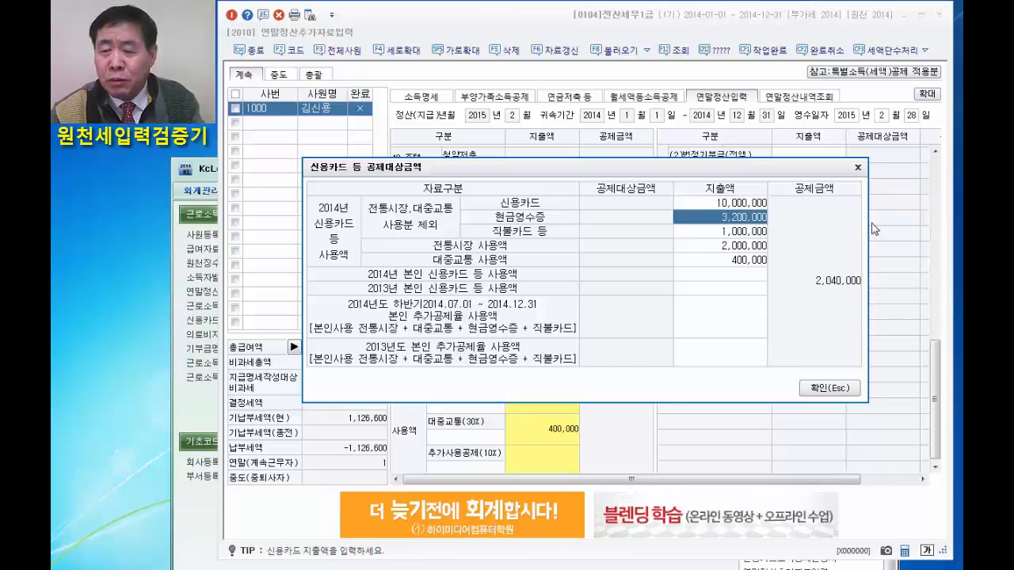
pyautogui.click(832, 388)
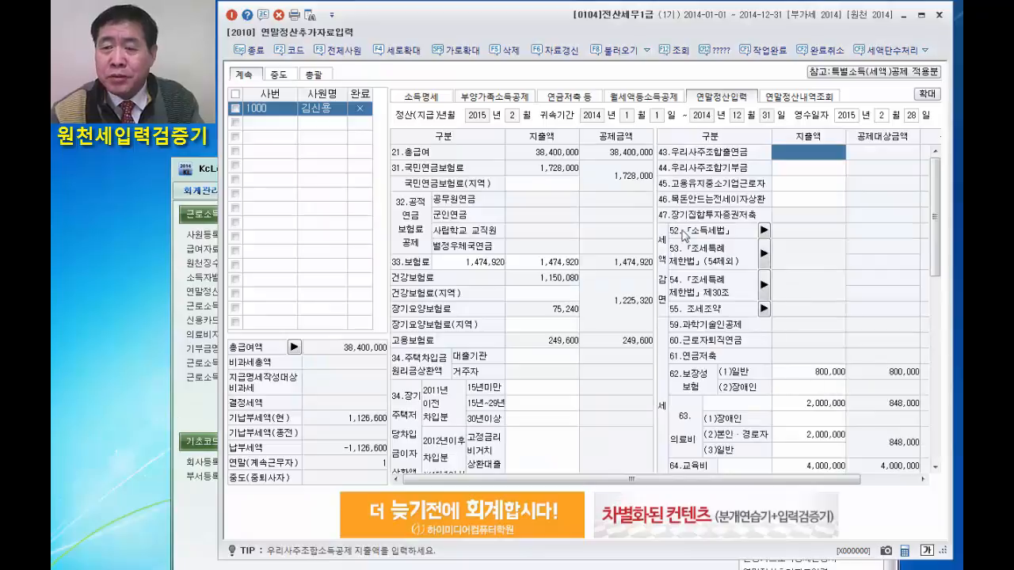
# Run the answer check to see how the changed 신용카드 amount is graded, and close the results and usage list.
pyautogui.click(717, 51)
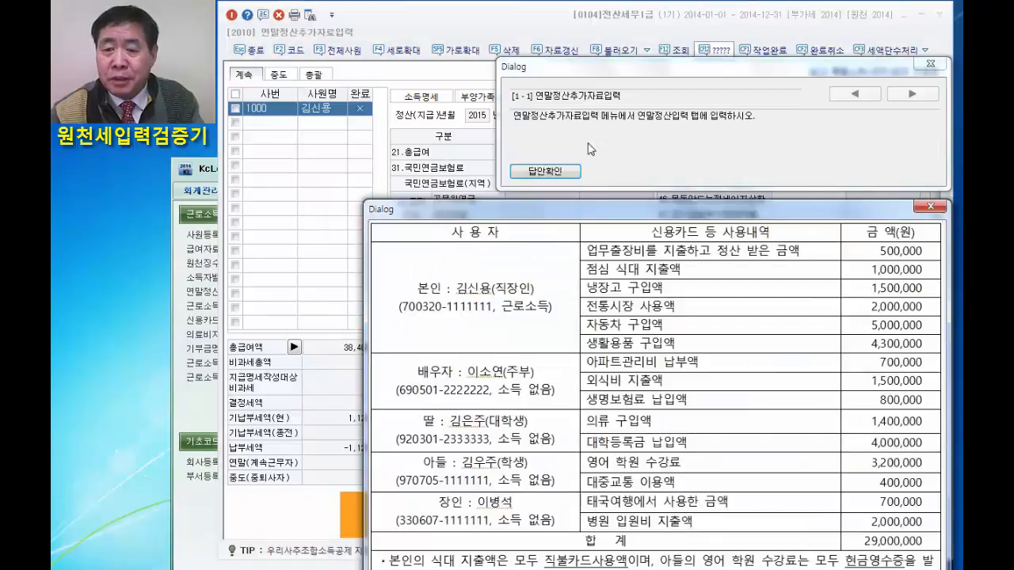
pyautogui.click(543, 173)
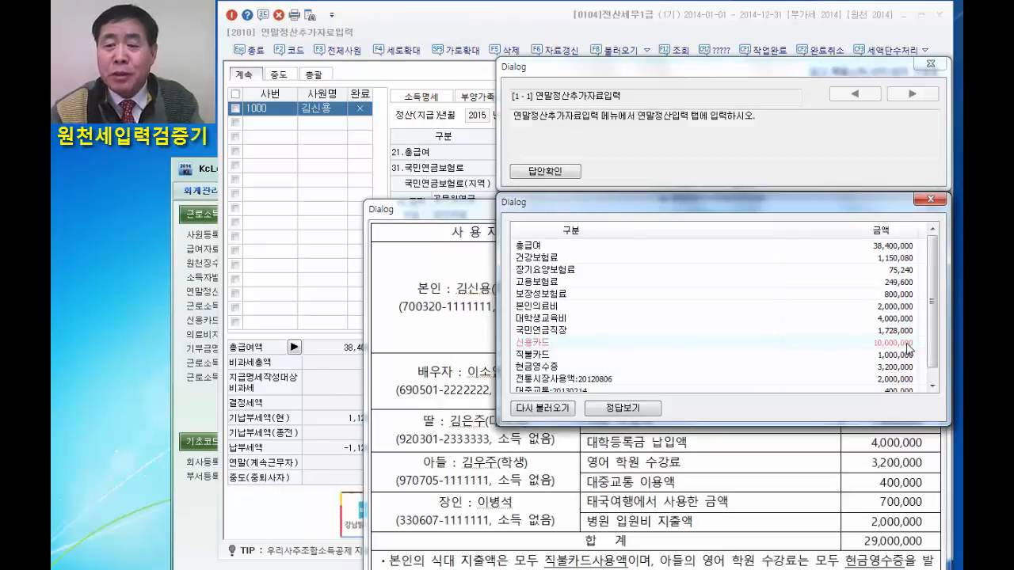
pyautogui.click(932, 202)
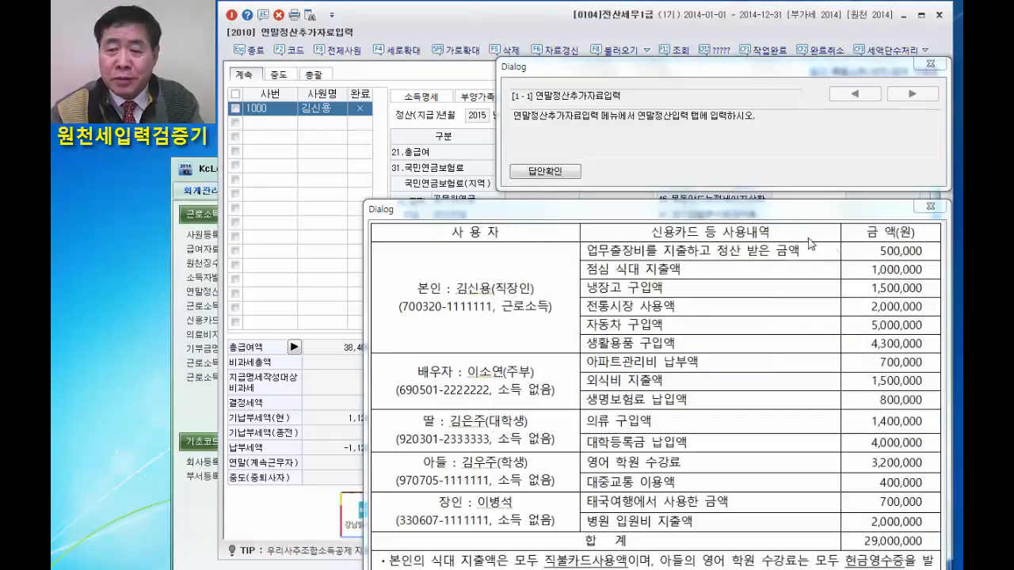
pyautogui.click(930, 206)
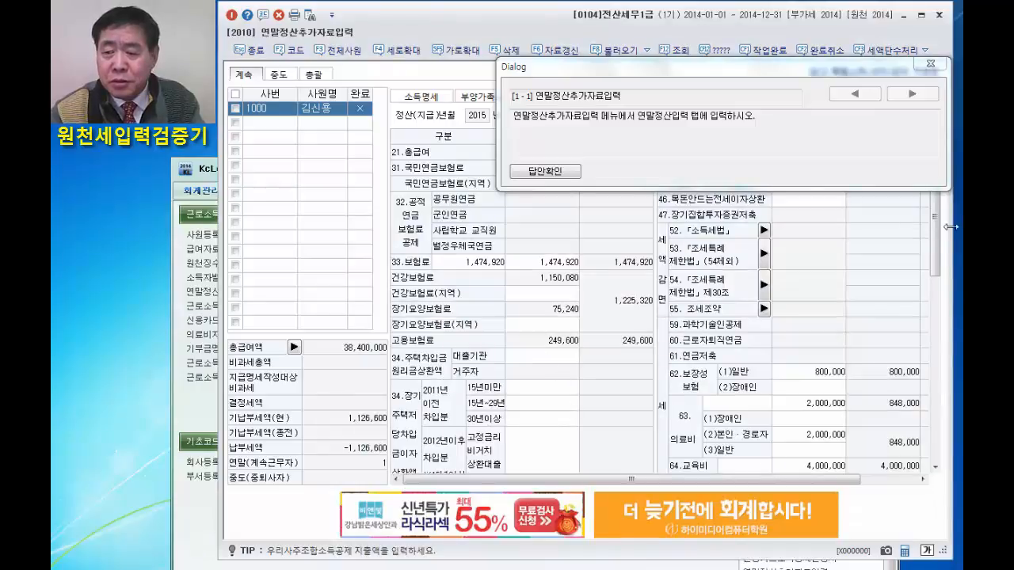
# Reopen the 신용카드 등 공제대상금액 details, set the 신용카드 expenditure to 10,700,000 and confirm it.
pyautogui.moveTo(936, 230); pyautogui.dragTo(936, 400)
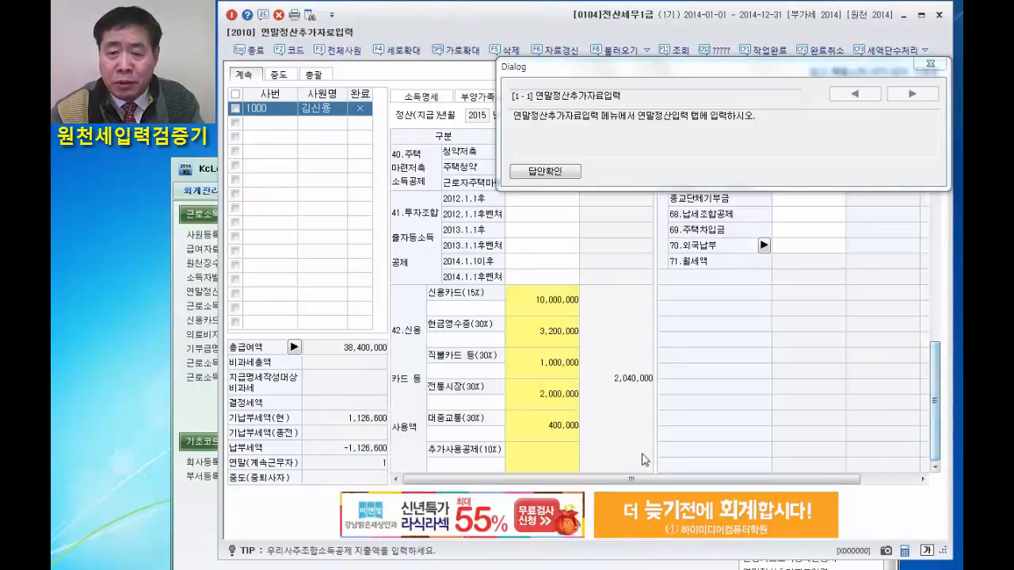
pyautogui.click(554, 308)
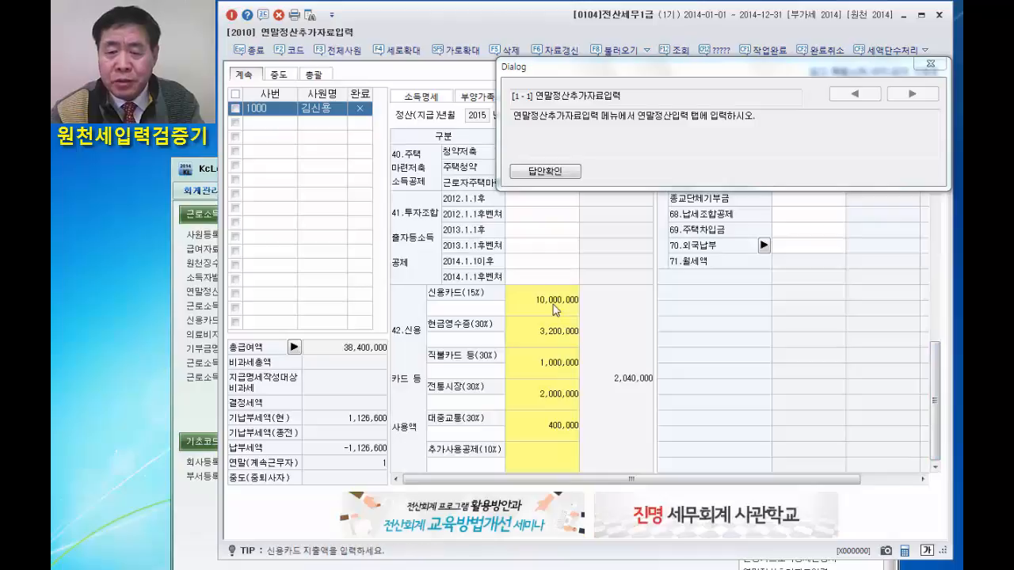
pyautogui.doubleClick(555, 309)
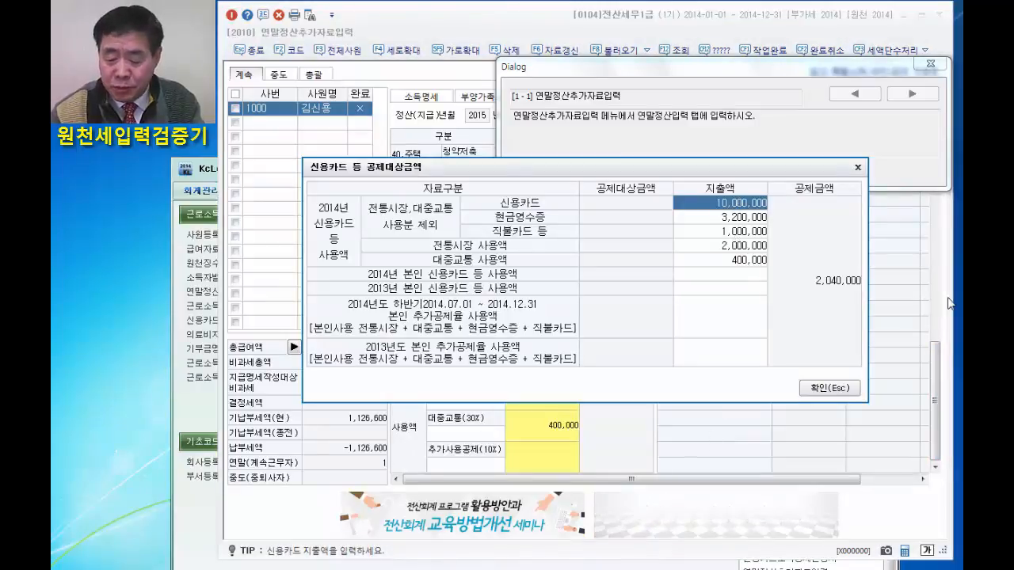
pyautogui.write('10,700')
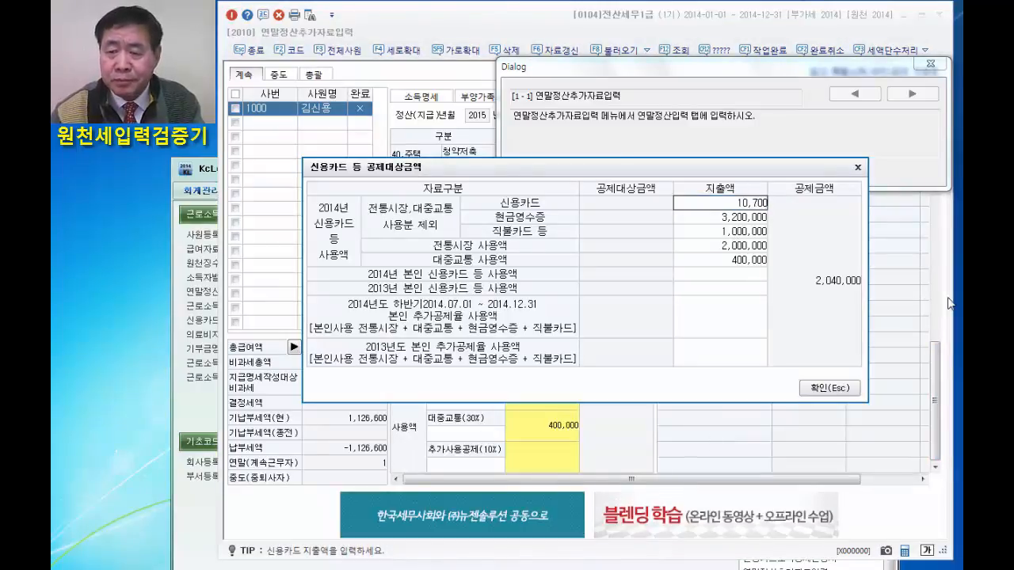
pyautogui.write(',000')
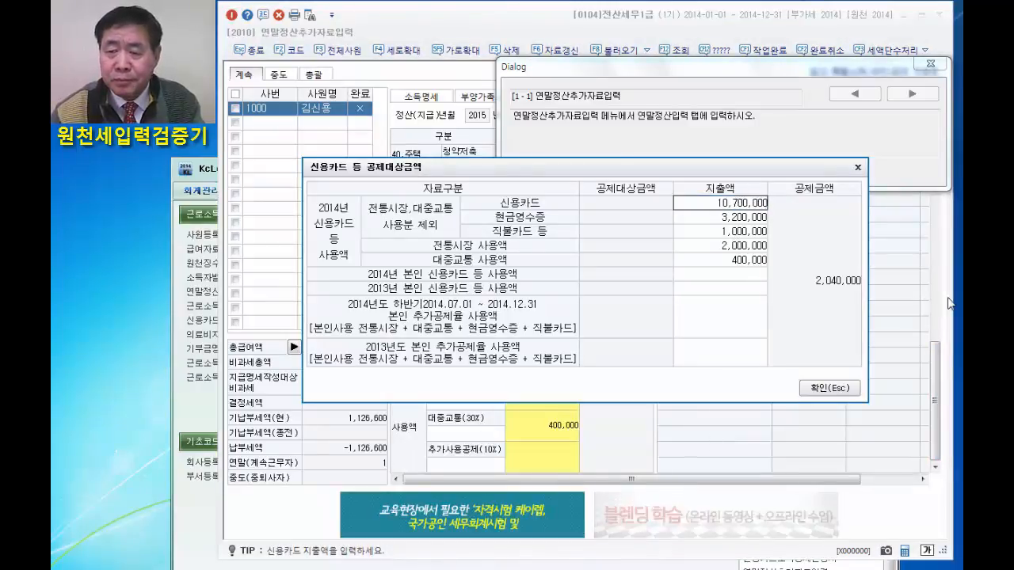
pyautogui.click(837, 390)
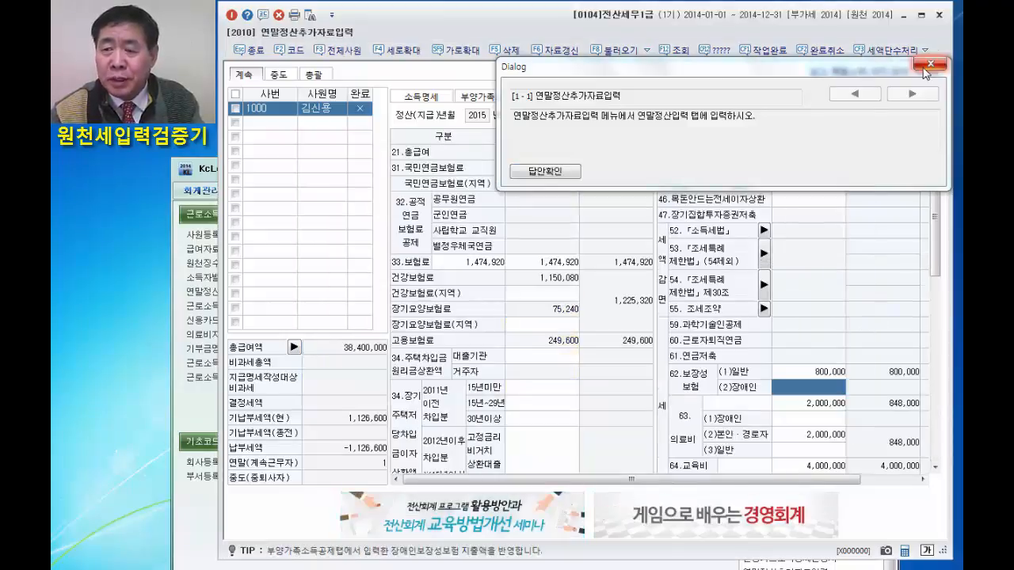
# Reopen the exercise question, rerun the answer check and review the amounts through the end of the results list.
pyautogui.click(928, 65)
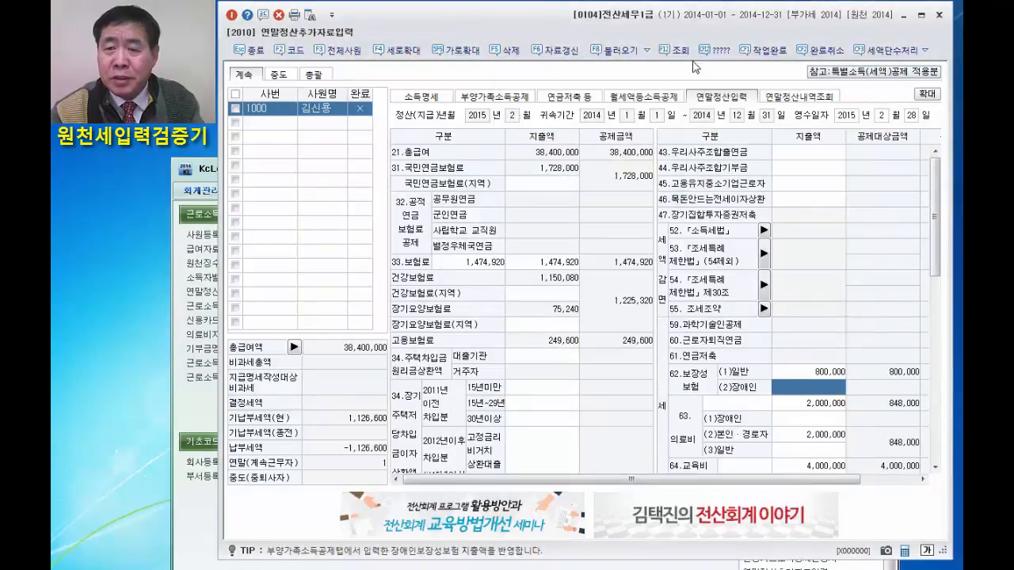
pyautogui.click(720, 50)
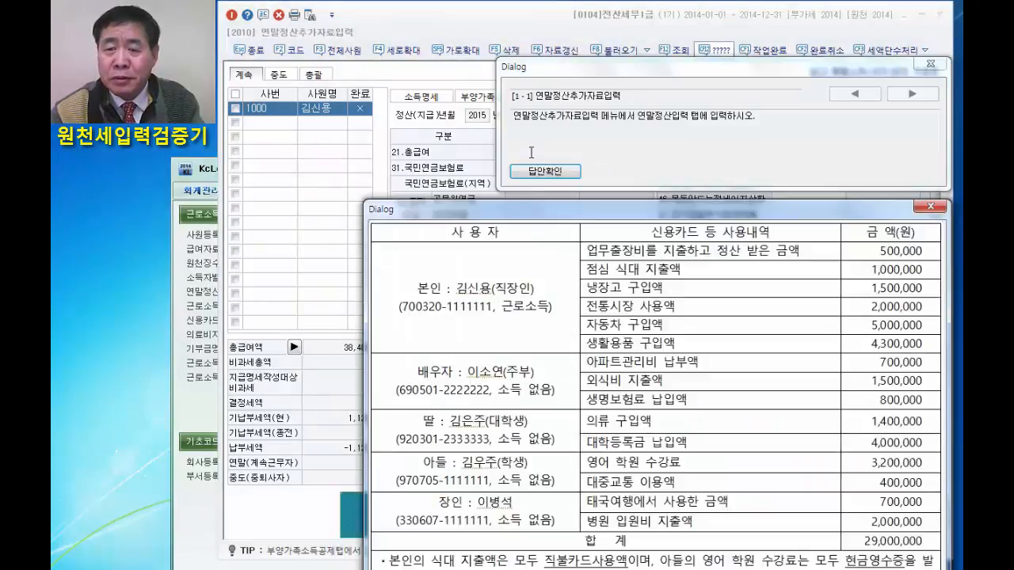
pyautogui.click(547, 171)
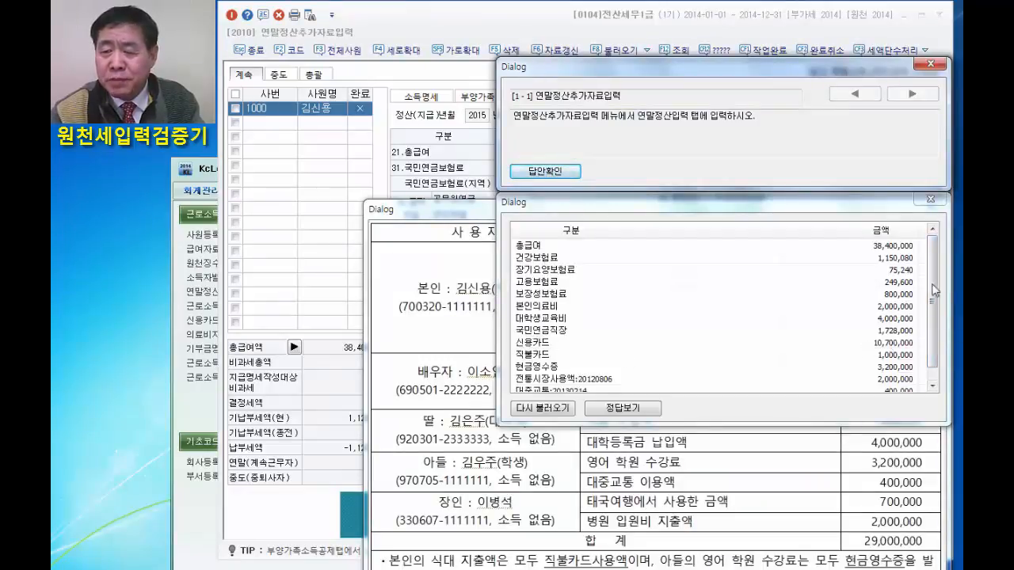
pyautogui.moveTo(933, 278); pyautogui.dragTo(930, 358)
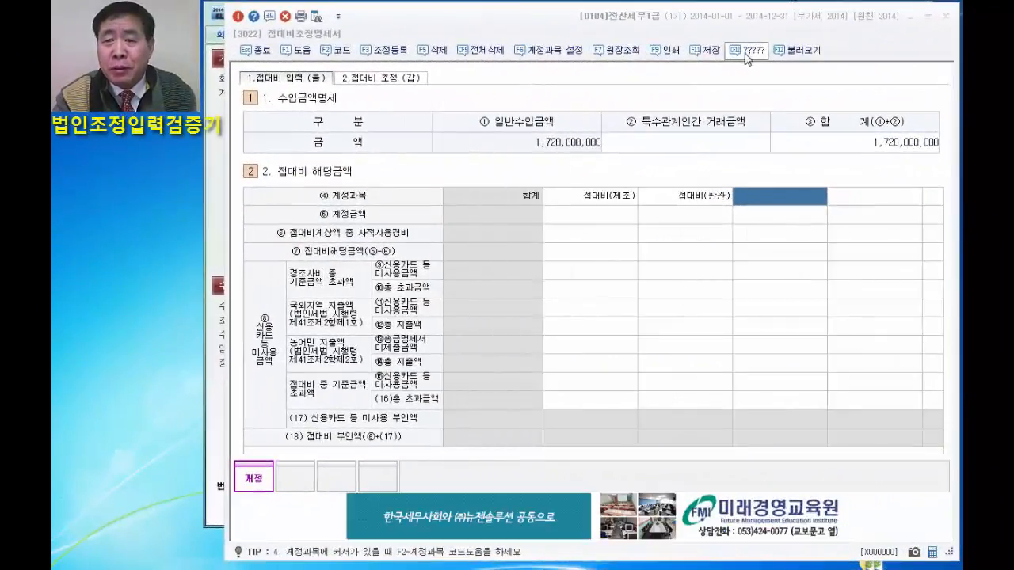
# Show the 접대비 exercise question beside the form and set the 특수관계인간 거래금액 to 382,000,000.
pyautogui.click(747, 51)
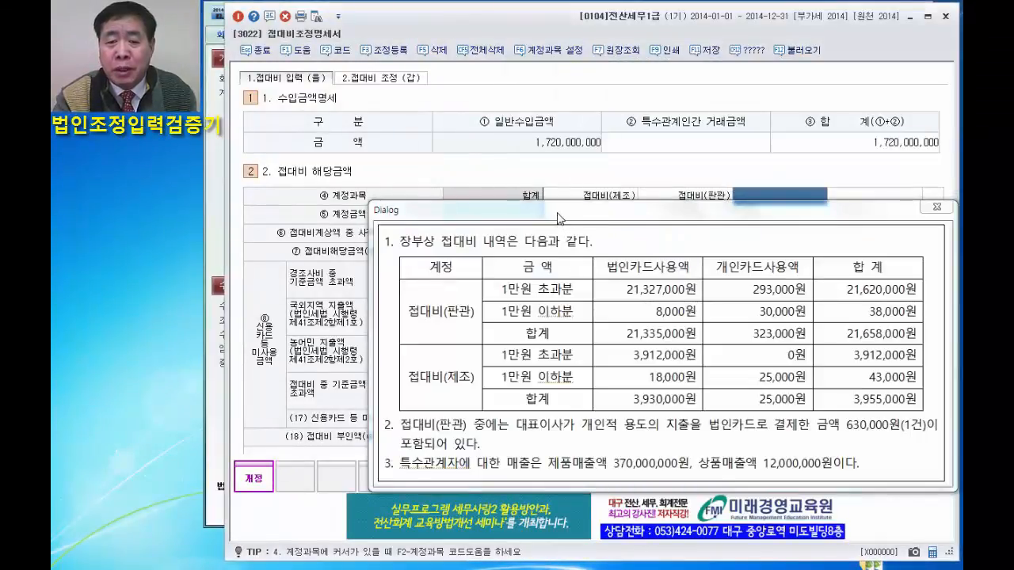
pyautogui.moveTo(559, 218); pyautogui.dragTo(264, 267)
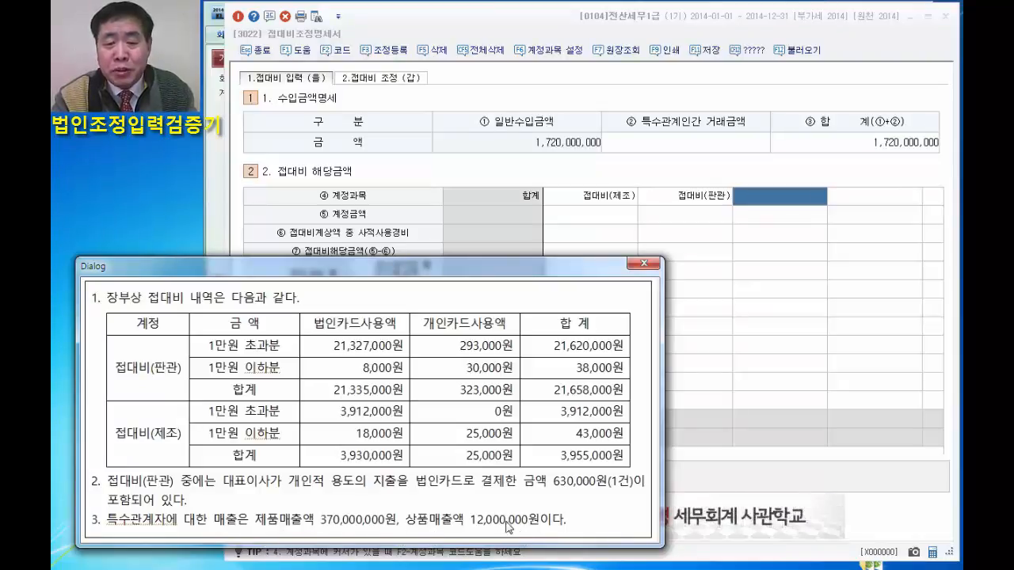
pyautogui.click(675, 140)
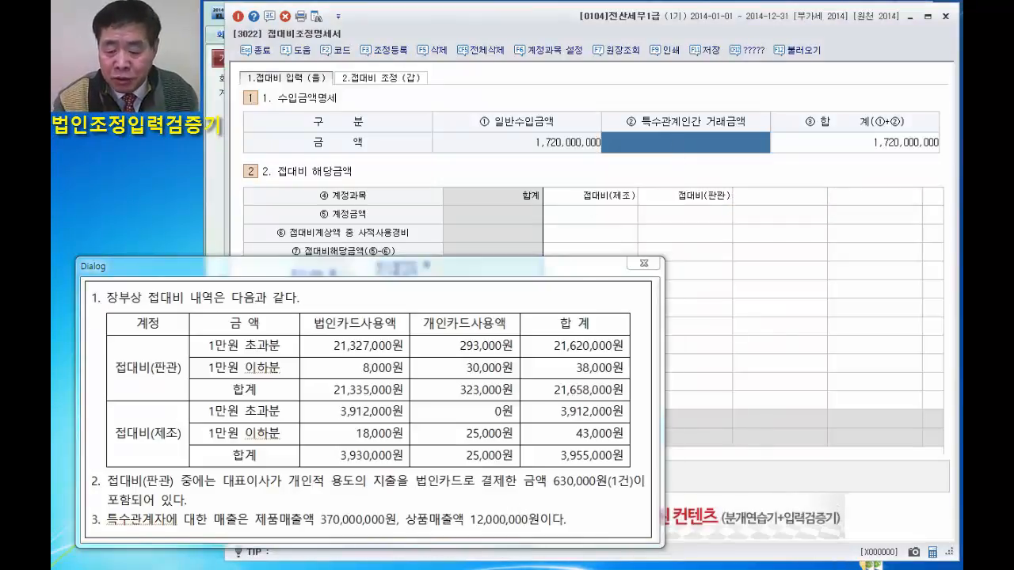
pyautogui.write('38')
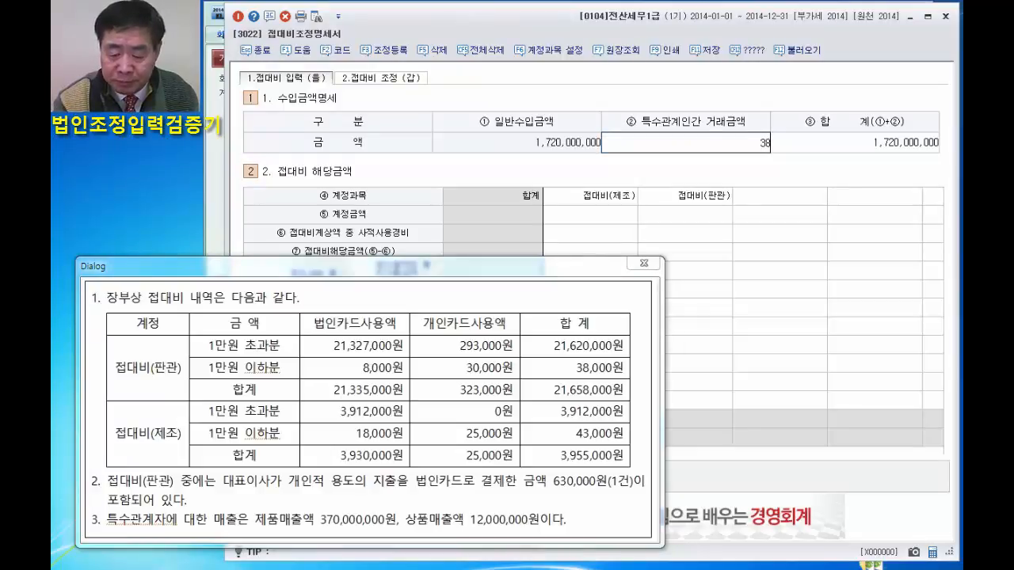
pyautogui.write('2,000,000')
pyautogui.press('Return')
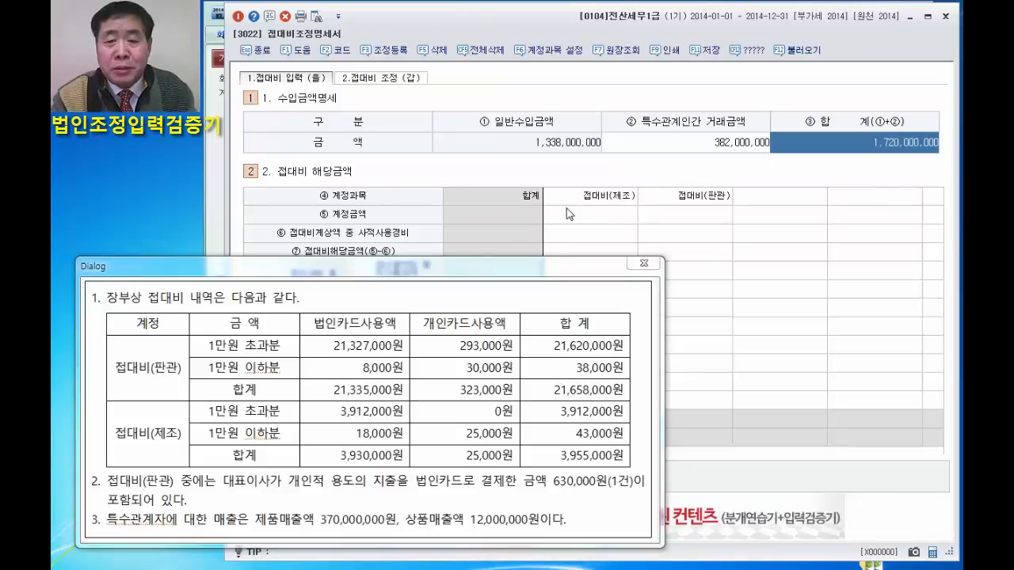
pyautogui.click(598, 200)
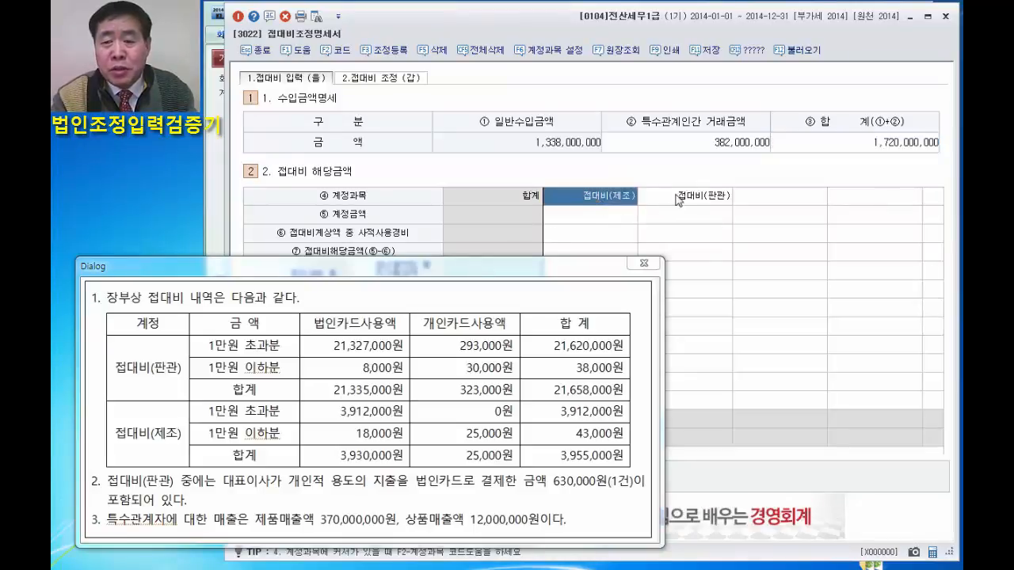
pyautogui.click(694, 200)
pyautogui.doubleClick(585, 197)
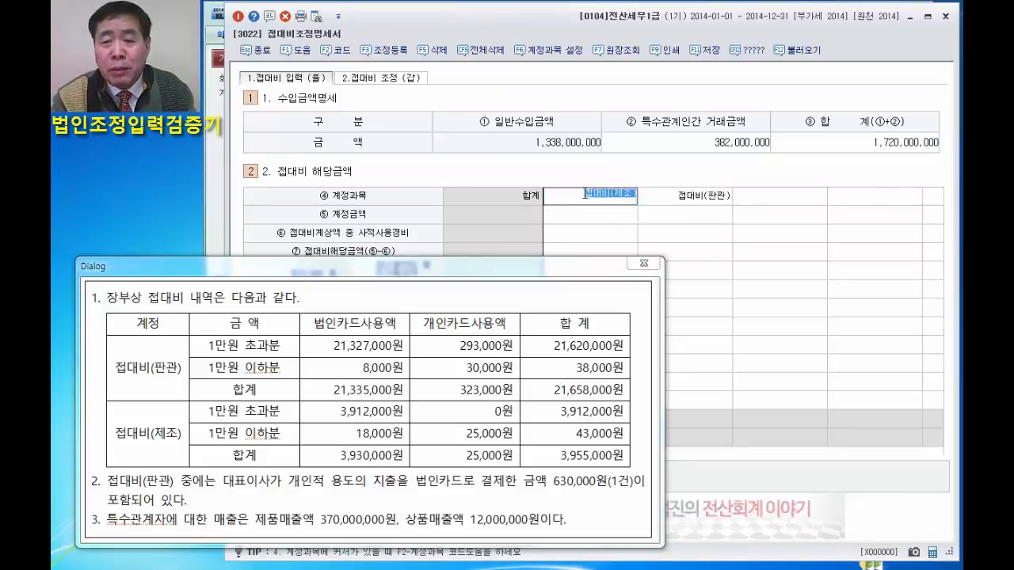
pyautogui.click(582, 196)
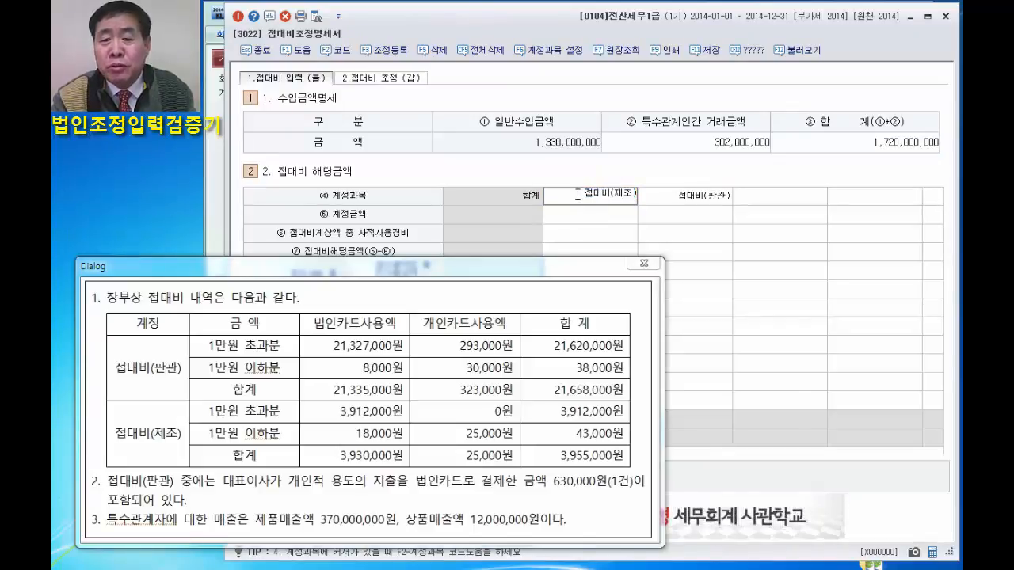
pyautogui.click(678, 202)
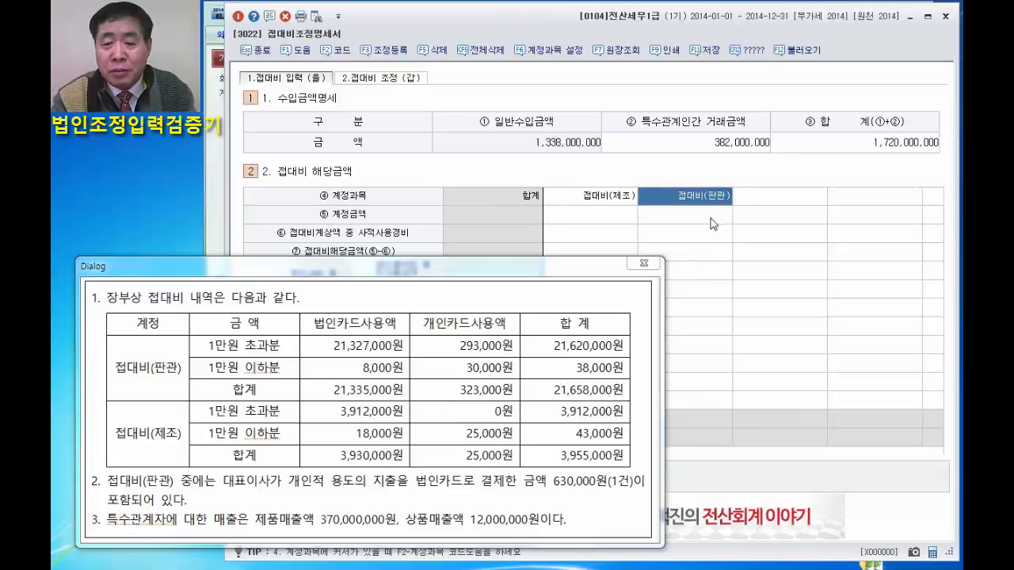
# Set the ⑤ 계정금액 to 21,658,000 for 접대비(판관) and 3,955,000 for 접대비(제조).
pyautogui.click(689, 215)
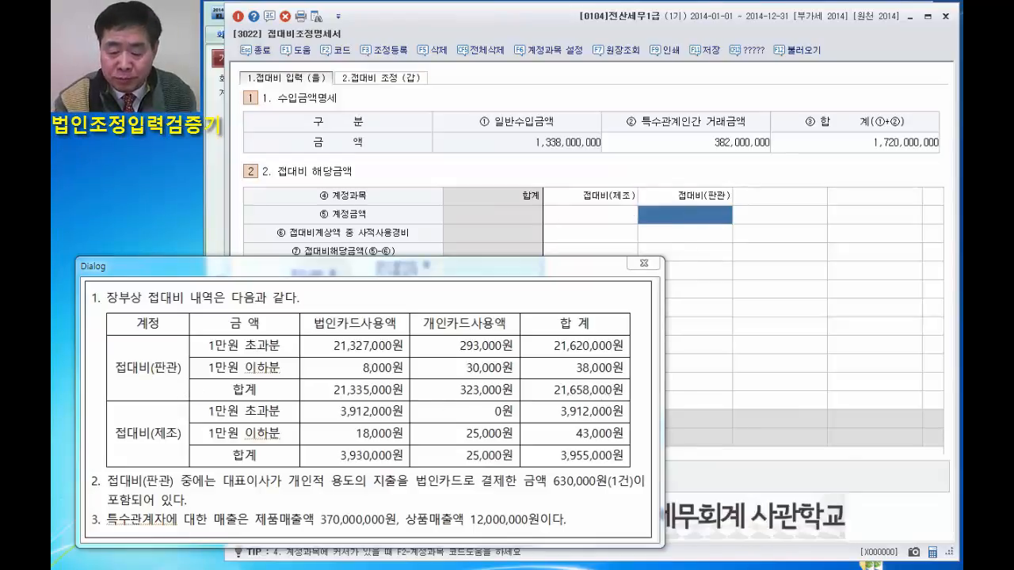
pyautogui.write('21658000')
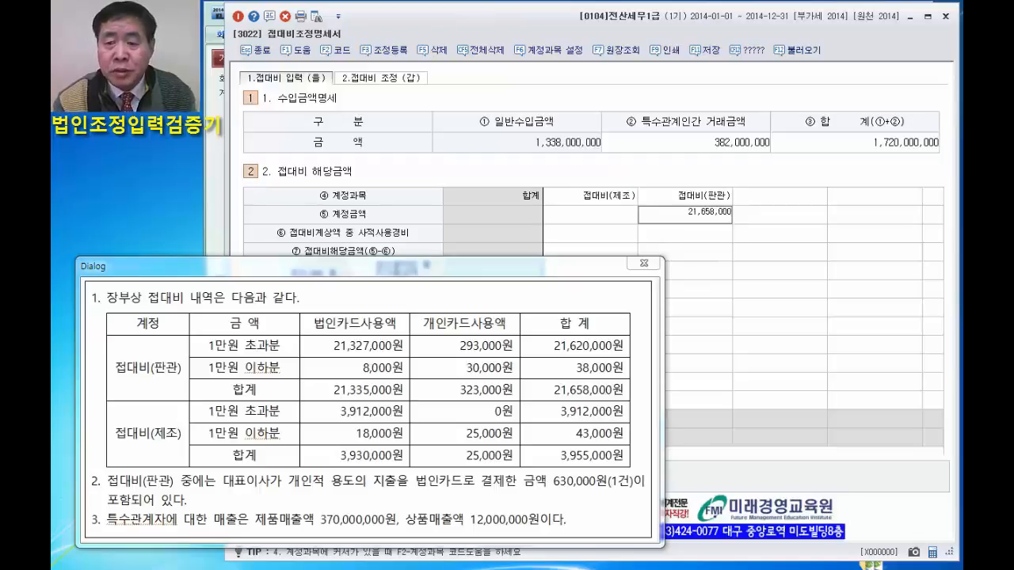
pyautogui.press('Return')
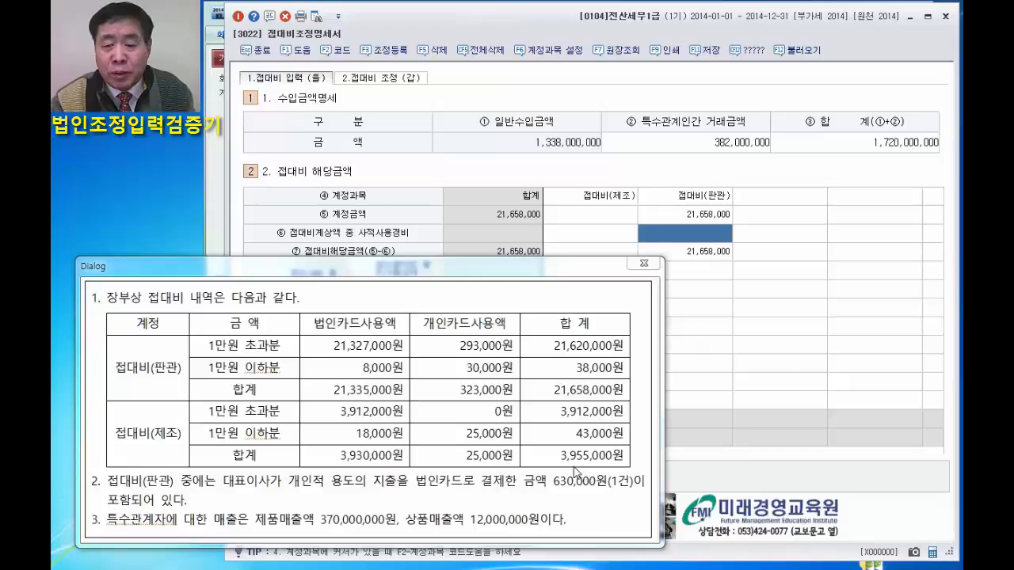
pyautogui.click(586, 215)
pyautogui.write('3')
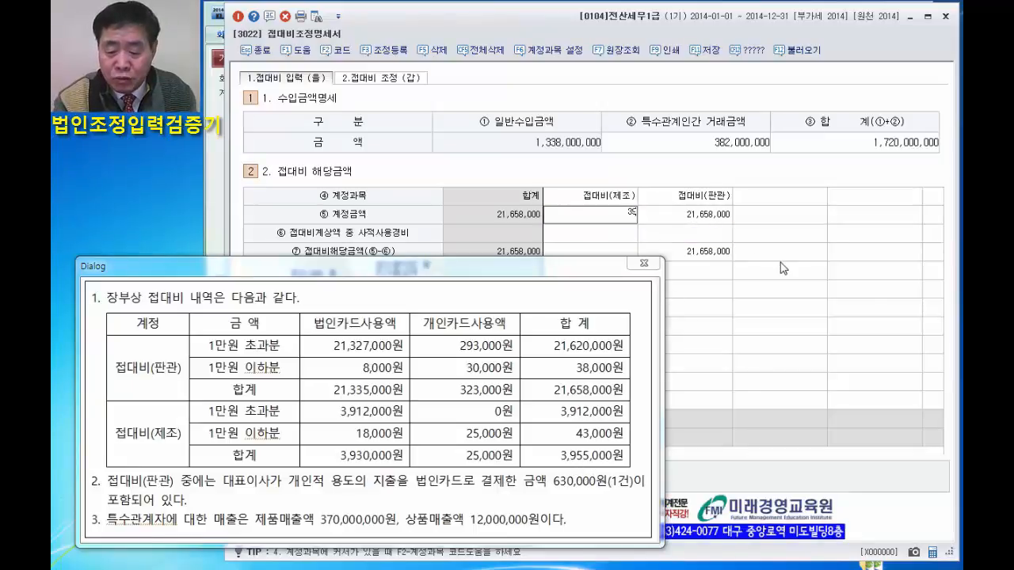
pyautogui.write(',955,000')
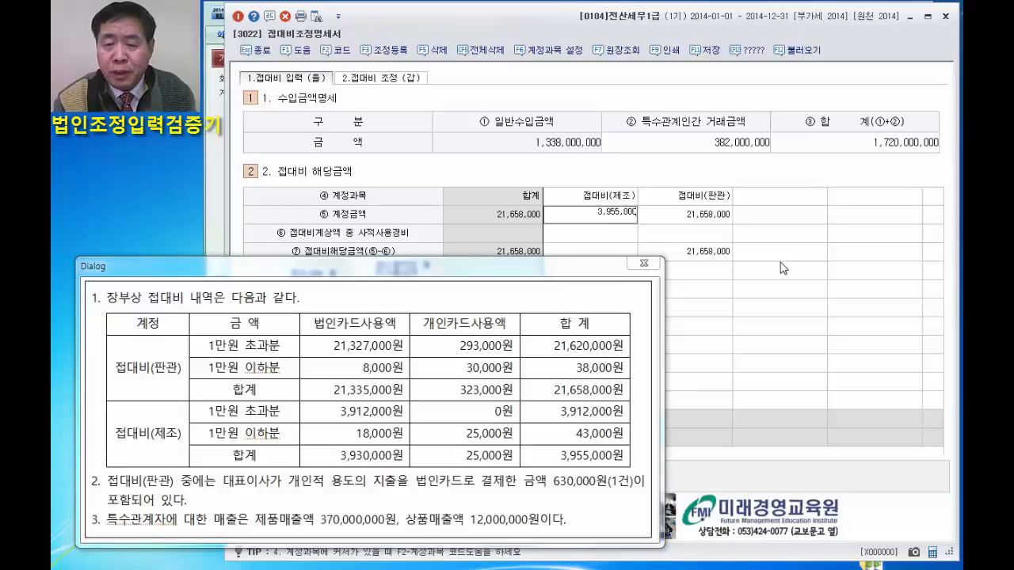
pyautogui.press('Return')
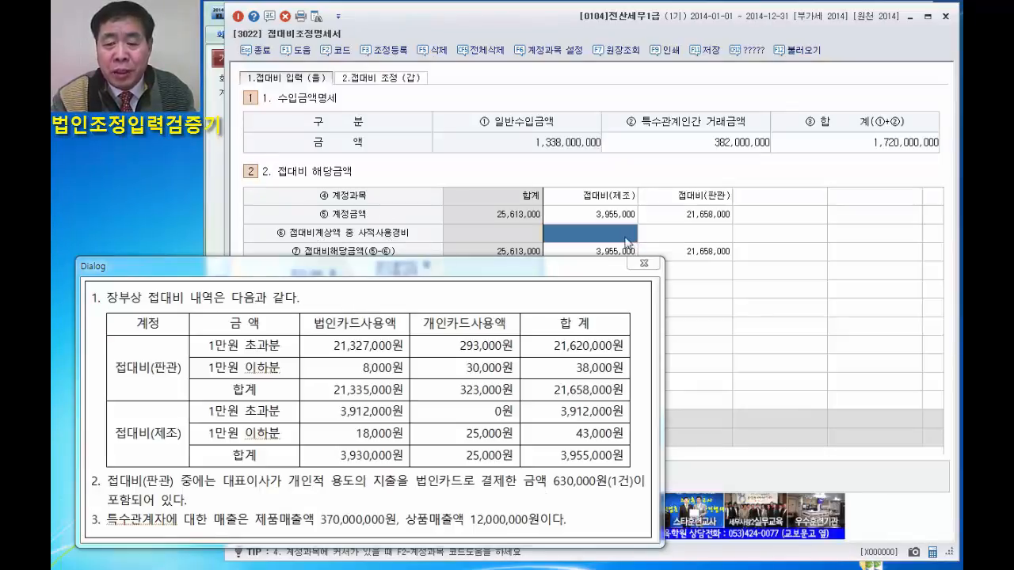
pyautogui.write('630')
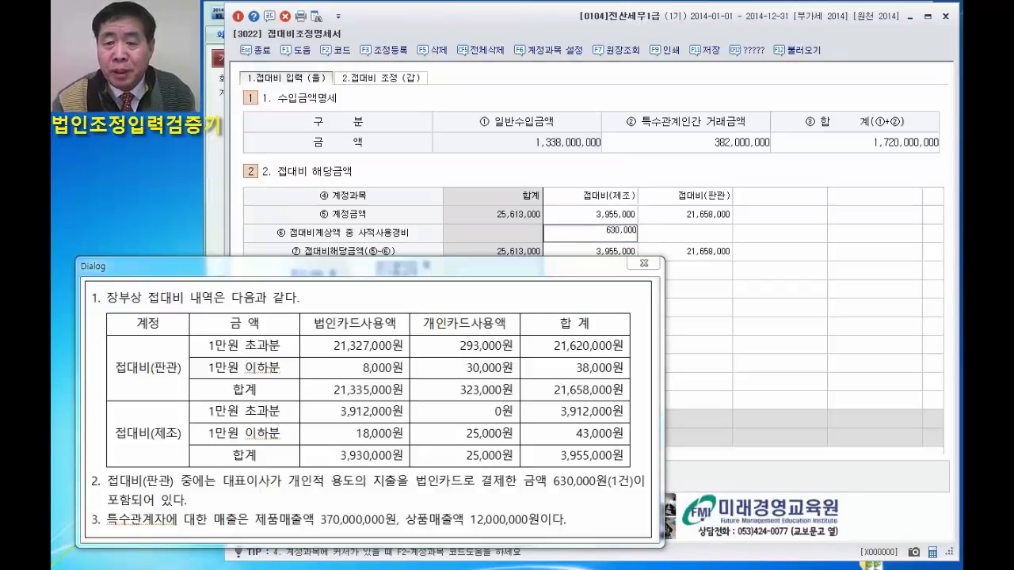
pyautogui.press('BackSpace')
pyautogui.press('BackSpace')
pyautogui.press('BackSpace')
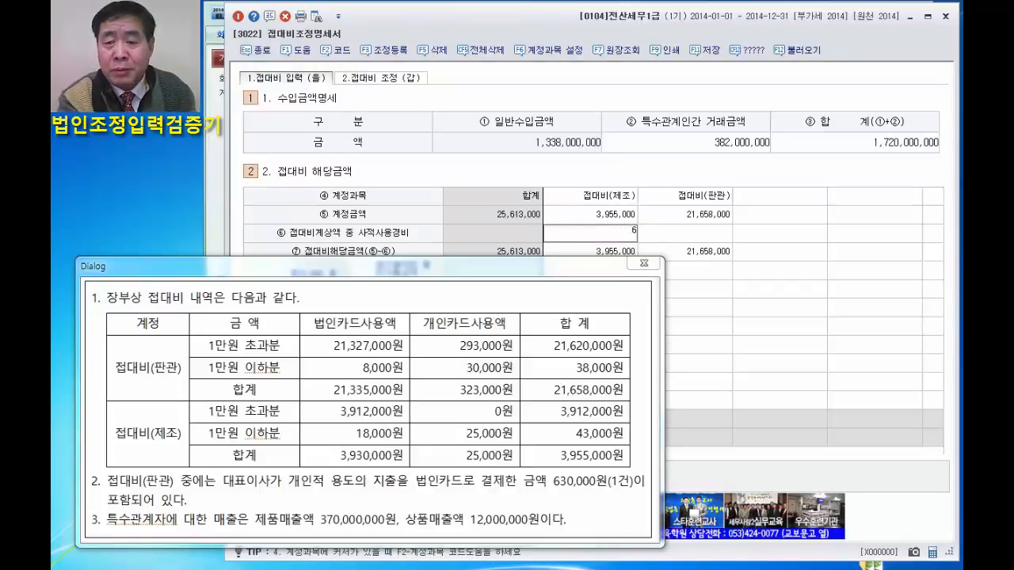
# Set the ⑥ 접대비계상액 중 사적사용경비 for 접대비(판관) to 630,000.
pyautogui.click(691, 234)
pyautogui.write('6300')
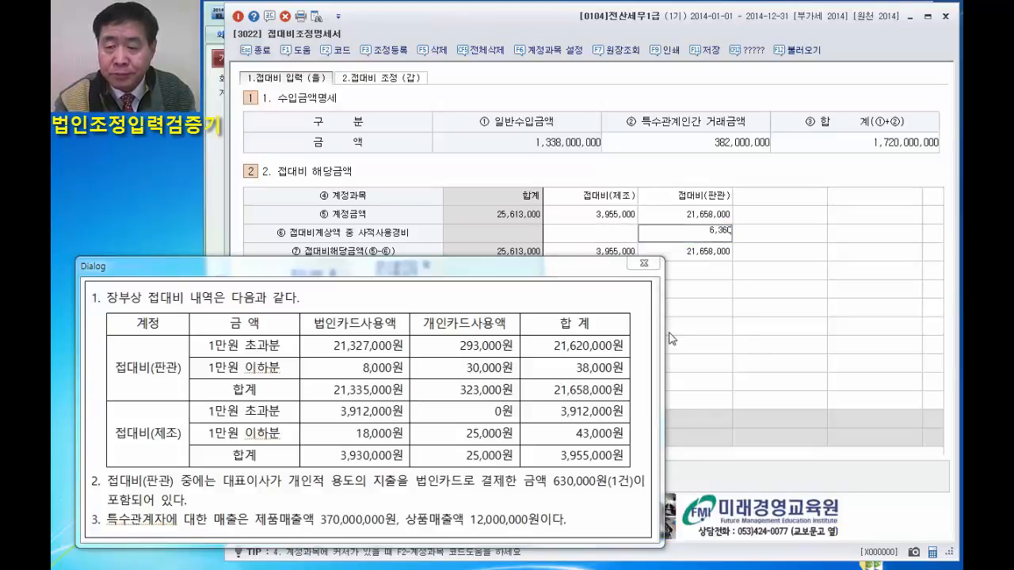
pyautogui.press('Return')
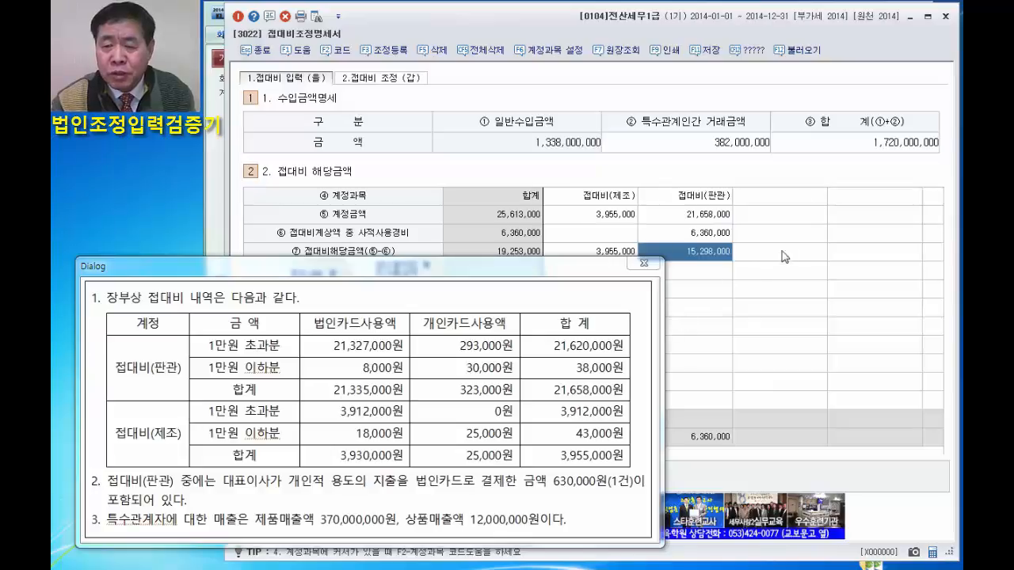
pyautogui.click(714, 233)
pyautogui.write('63')
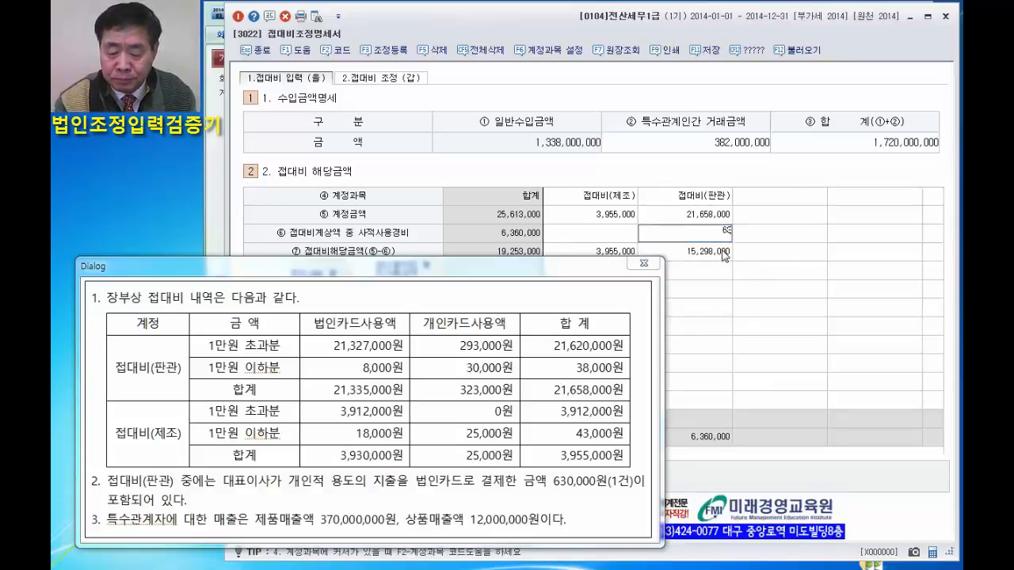
pyautogui.press('Return')
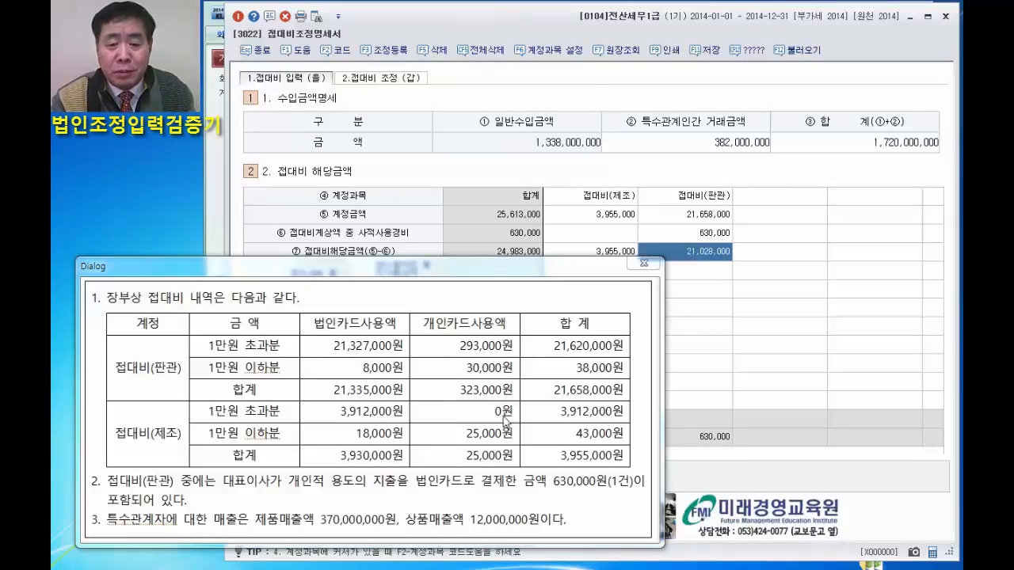
# Uncover the lower rows of the form and set the 신용카드 등 미사용금액 under 접대비 중 기준금액 초과액 for 접대비(판관) to 293,000.
pyautogui.click(507, 276)
pyautogui.moveTo(508, 276); pyautogui.dragTo(628, 93)
pyautogui.moveTo(600, 138); pyautogui.dragTo(55, 156)
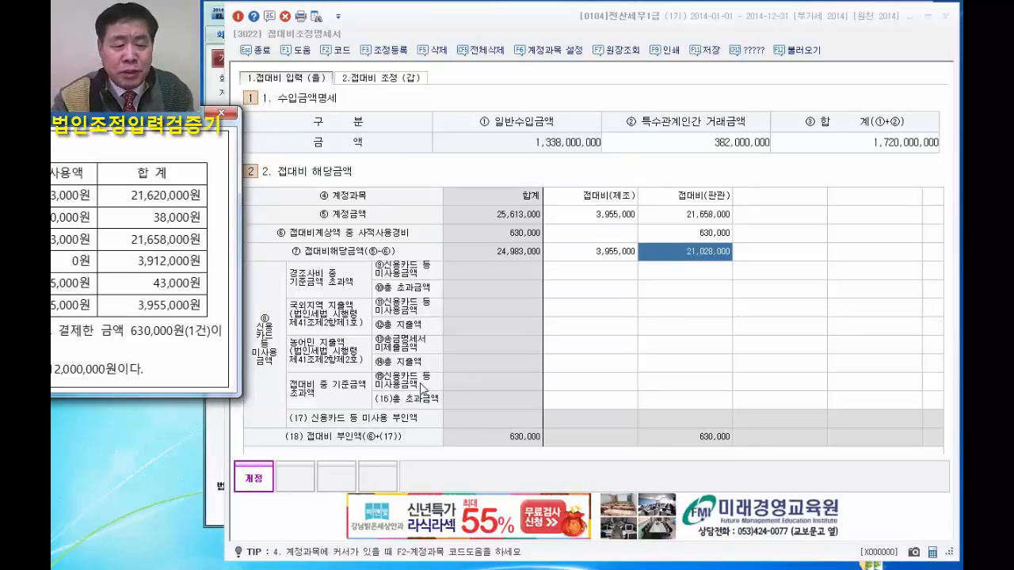
pyautogui.click(613, 387)
pyautogui.click(687, 388)
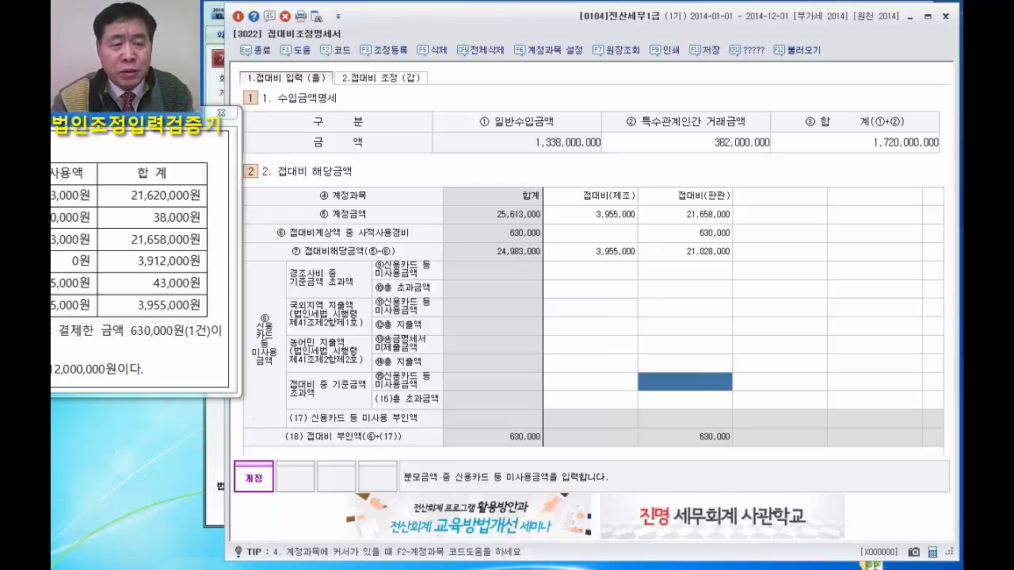
pyautogui.write('293,000')
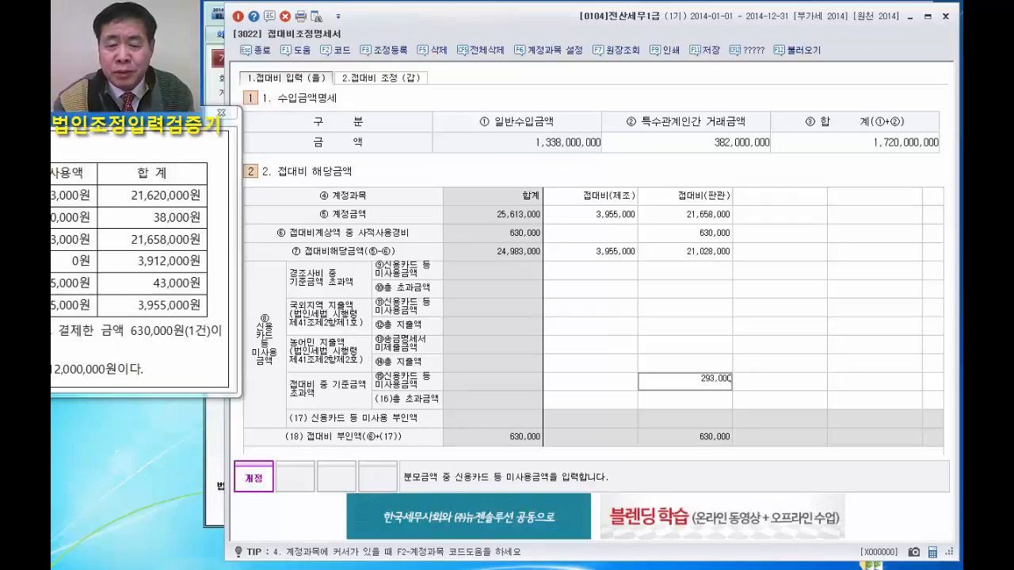
pyautogui.press('Return')
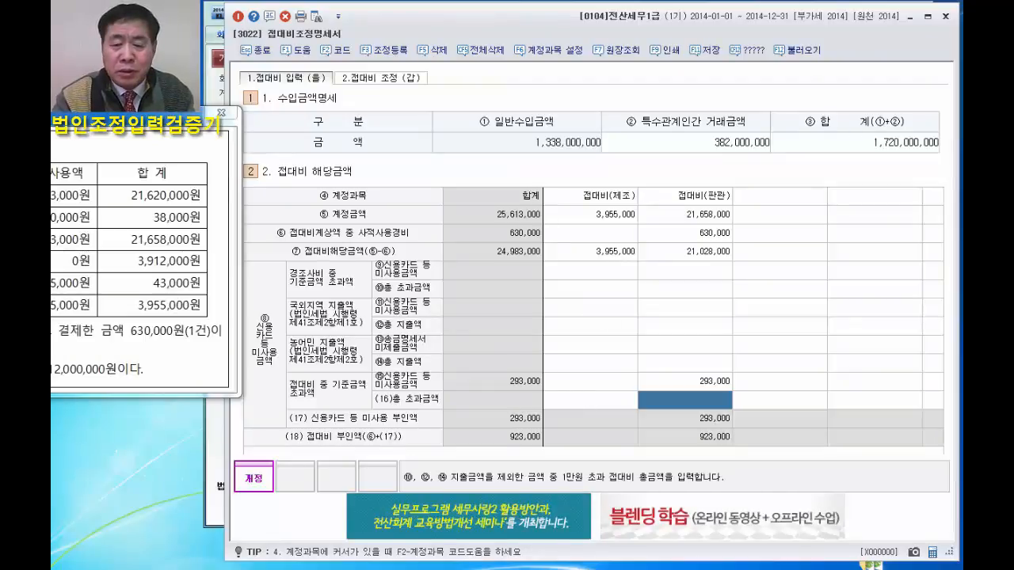
# Bring the question's figures back into view and set the (16) 총 초과금액 for 접대비(제조) to 3,912,000.
pyautogui.moveTo(154, 128); pyautogui.dragTo(415, 59)
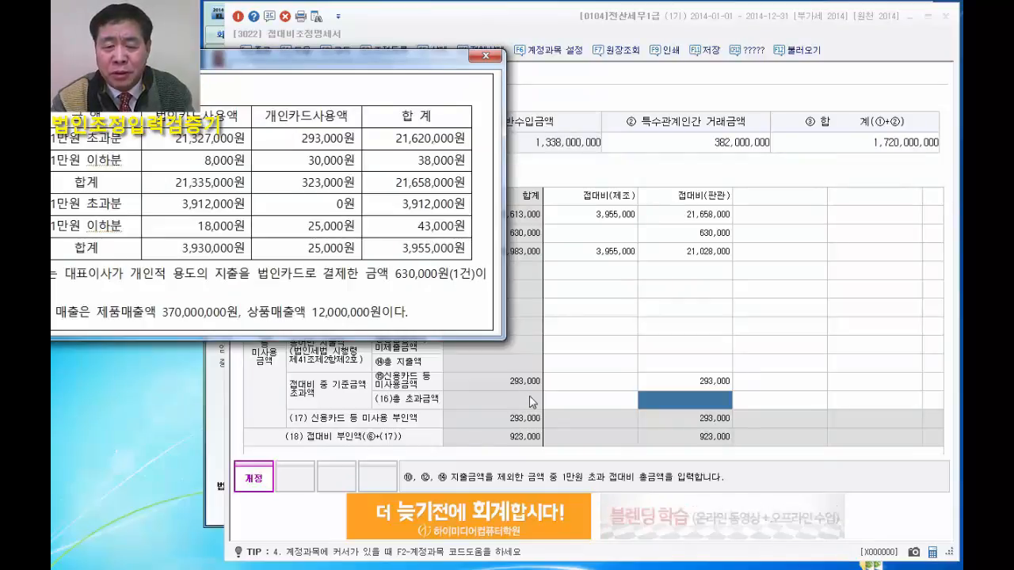
pyautogui.click(604, 383)
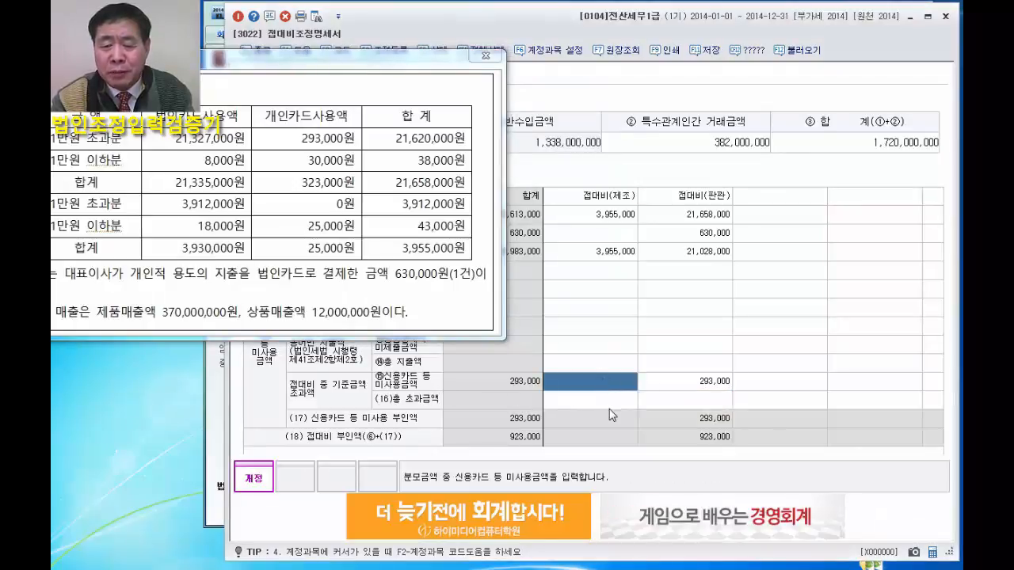
pyautogui.click(608, 398)
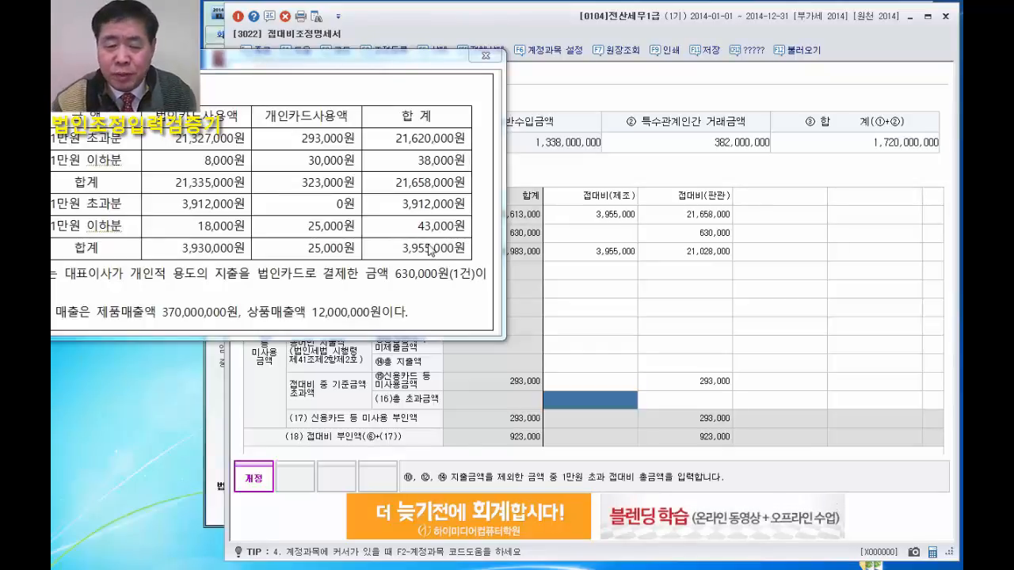
pyautogui.write('3,')
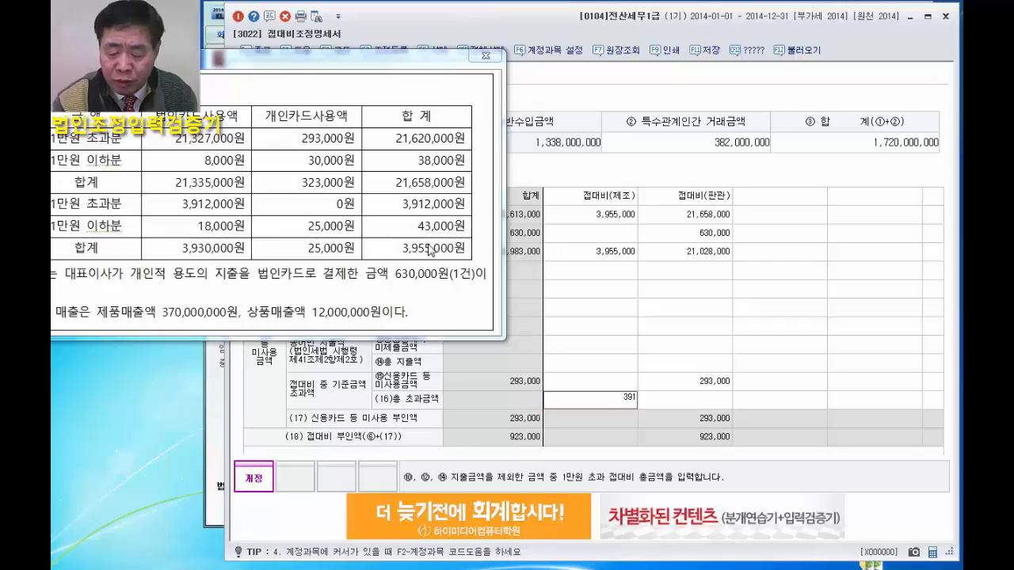
pyautogui.write('912,000')
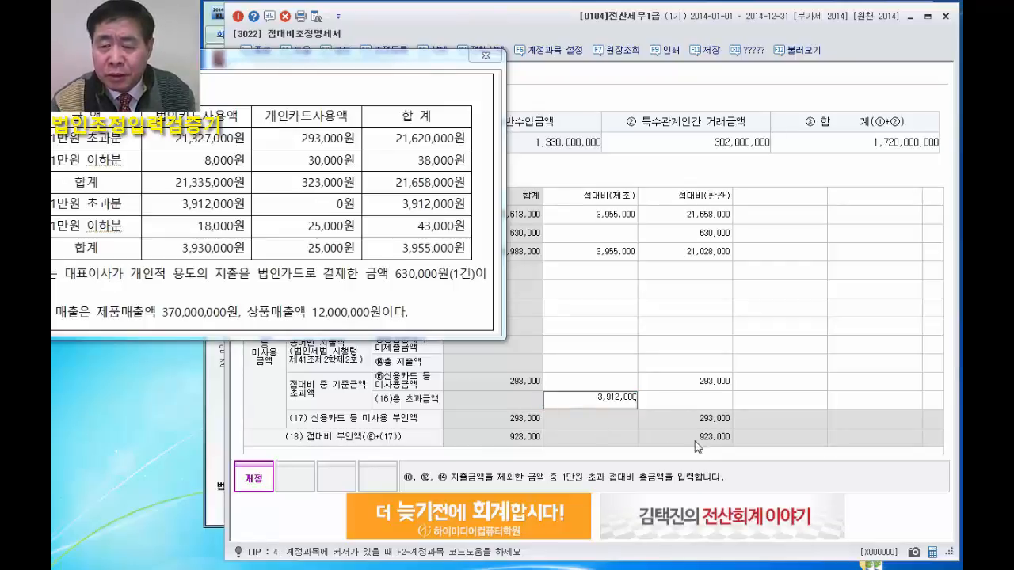
pyautogui.click(714, 402)
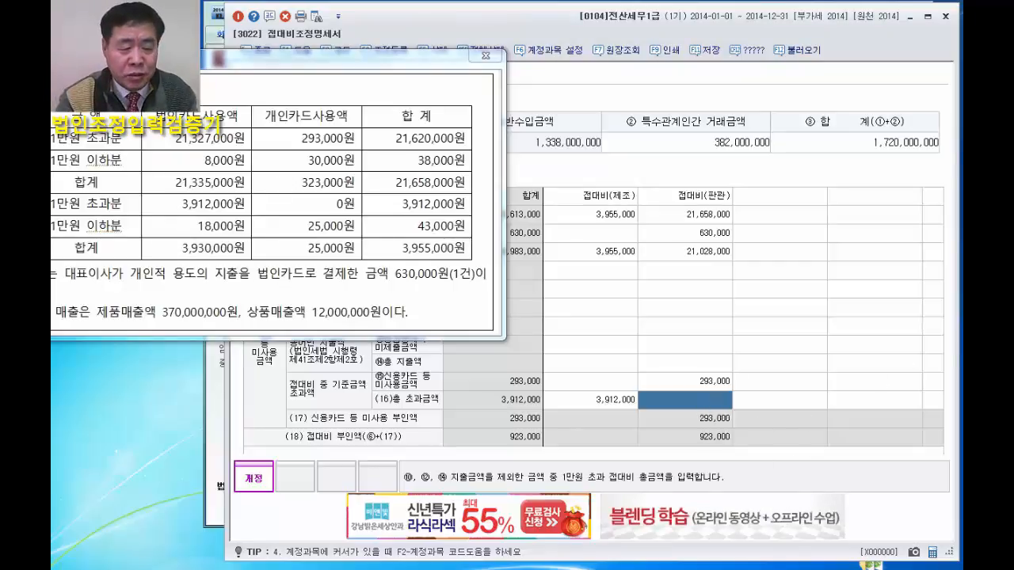
# Set the (16) 총 초과금액 for 접대비(판관) to 20,990,000 and close the question's figures.
pyautogui.write('209')
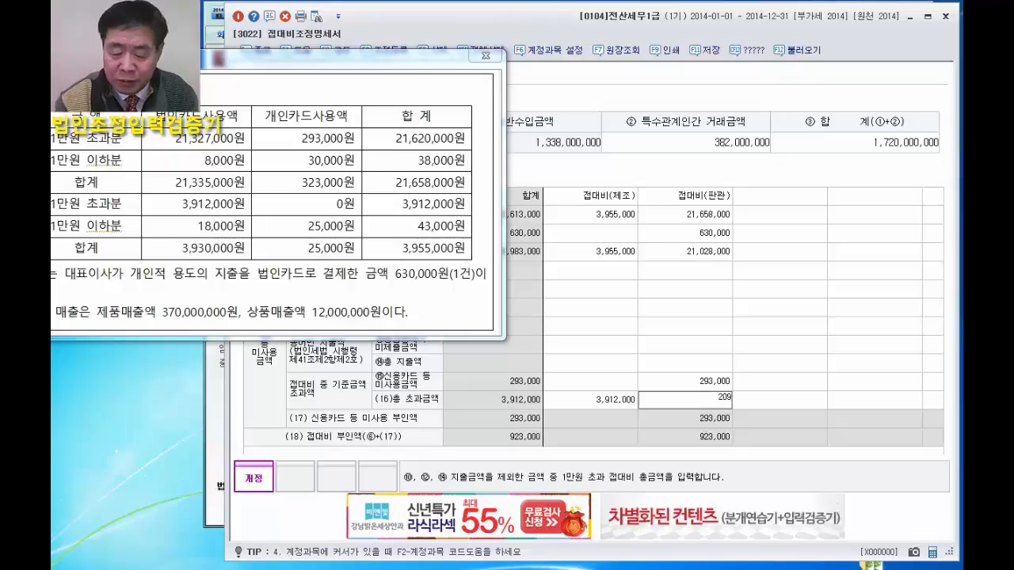
pyautogui.press('Return')
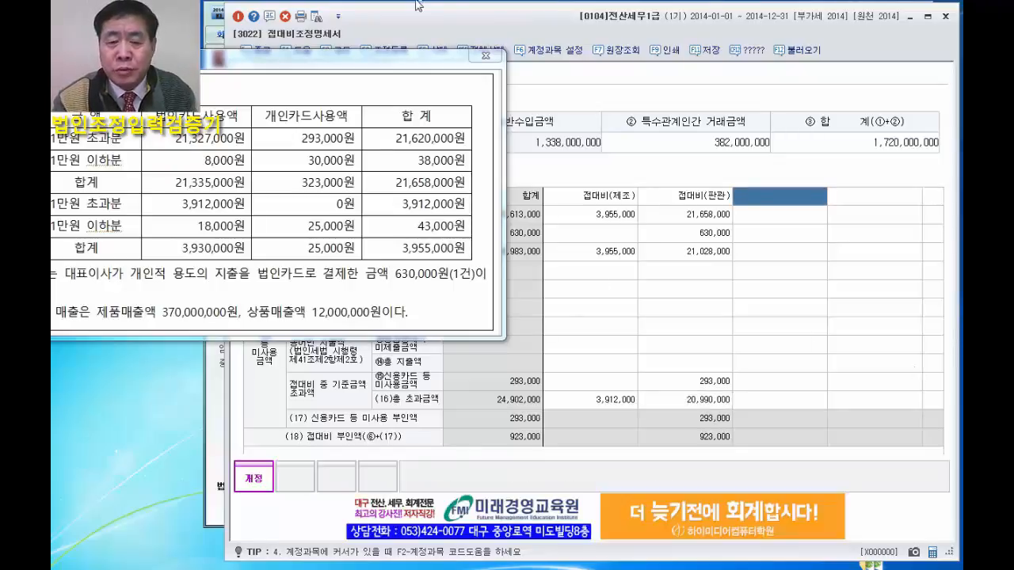
pyautogui.click(486, 58)
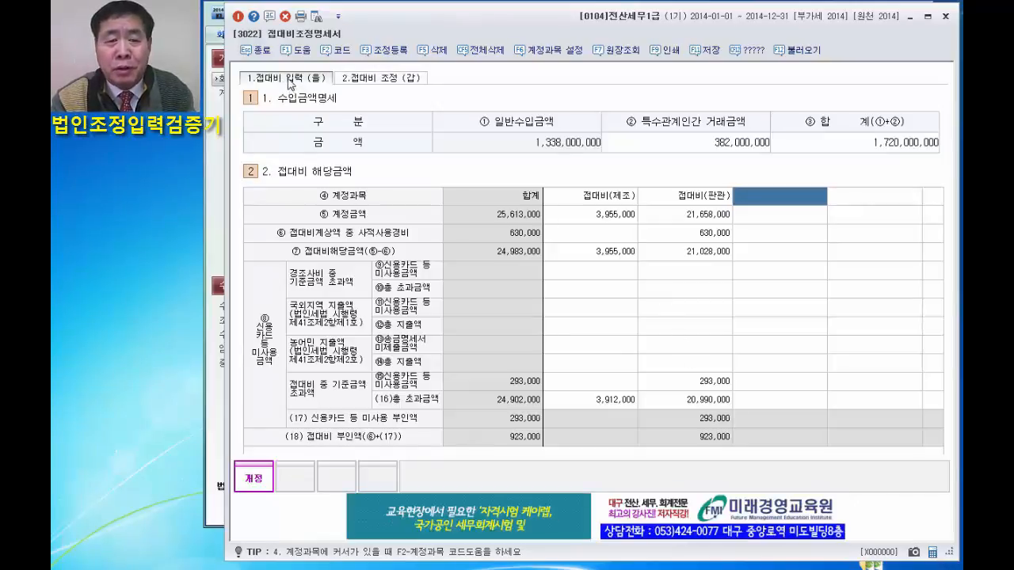
# Open the 접대비 조정 (갑) form and review all rows of the entered answers in the answer checker, keeping the form open.
pyautogui.click(381, 78)
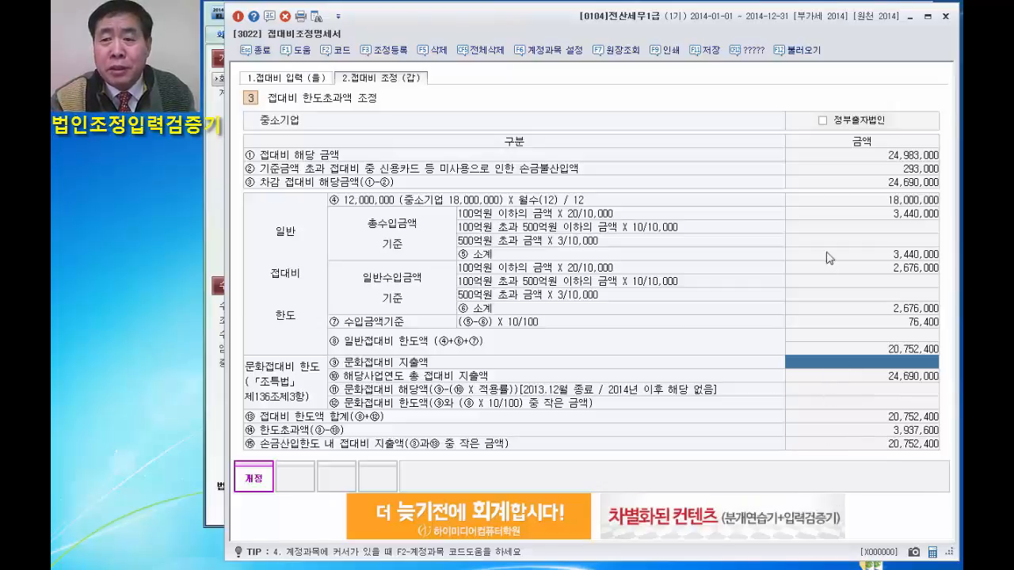
pyautogui.click(749, 53)
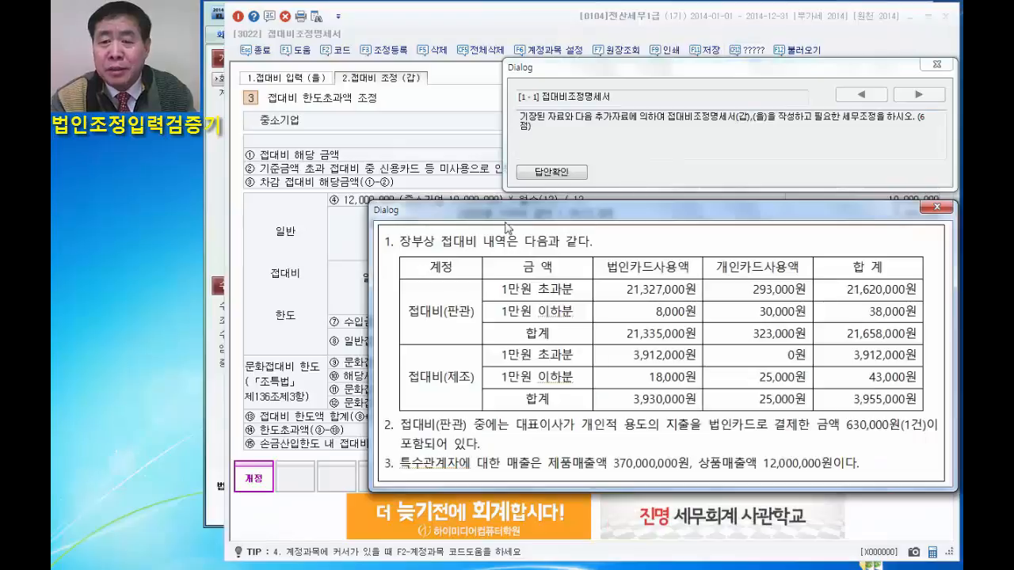
pyautogui.click(936, 209)
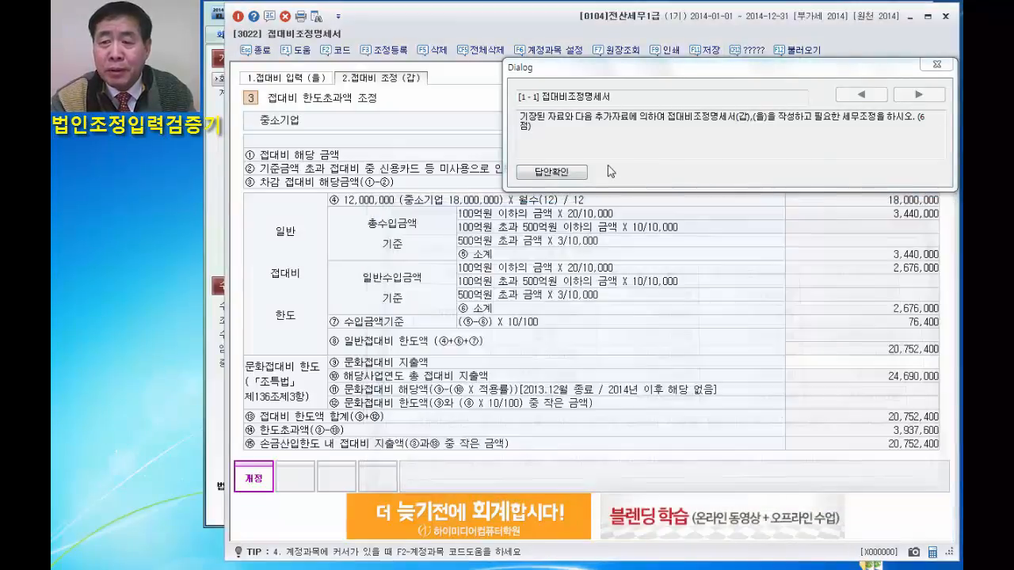
pyautogui.click(552, 180)
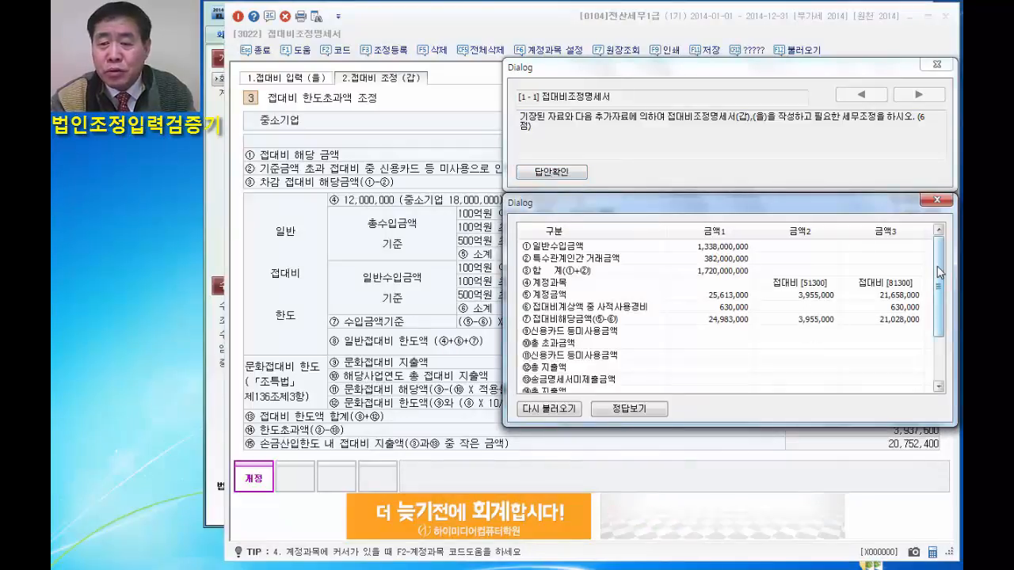
pyautogui.moveTo(939, 271); pyautogui.dragTo(941, 339)
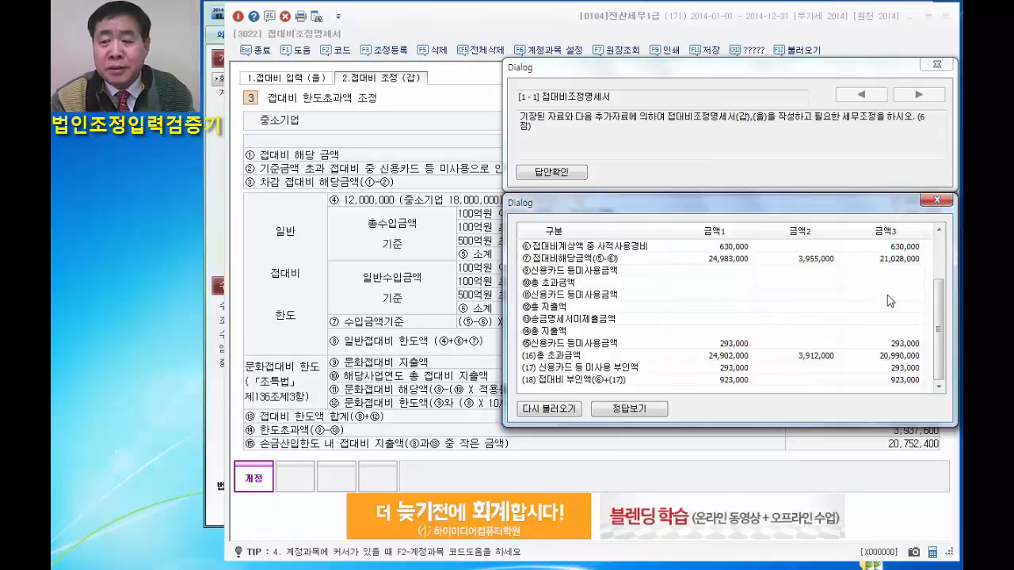
pyautogui.click(934, 201)
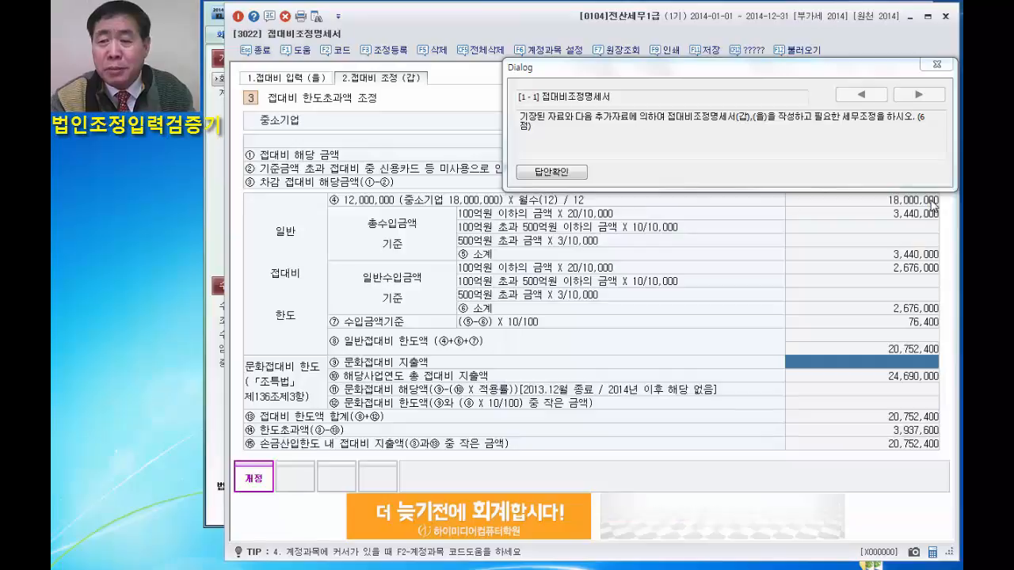
pyautogui.click(945, 16)
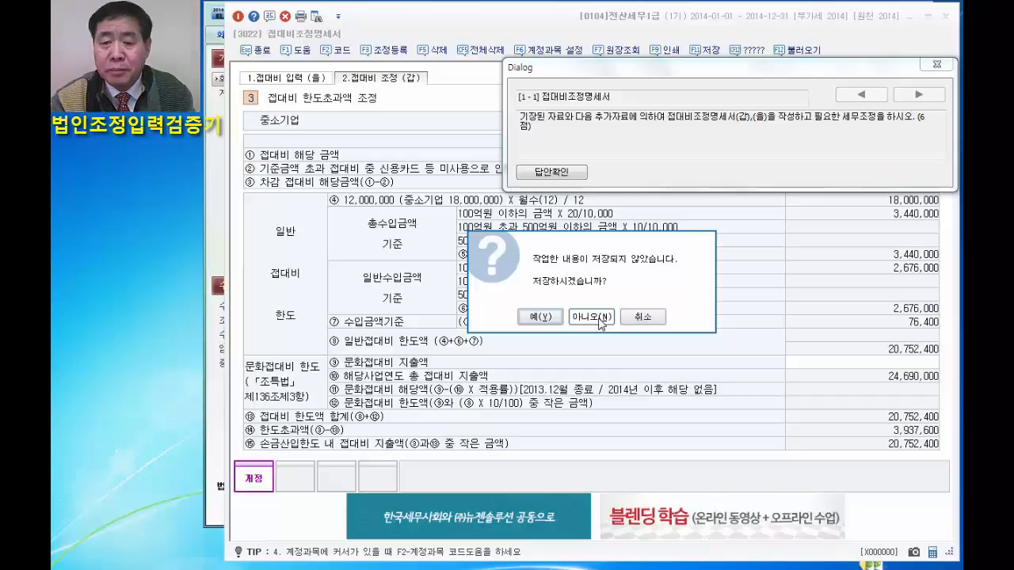
pyautogui.click(649, 315)
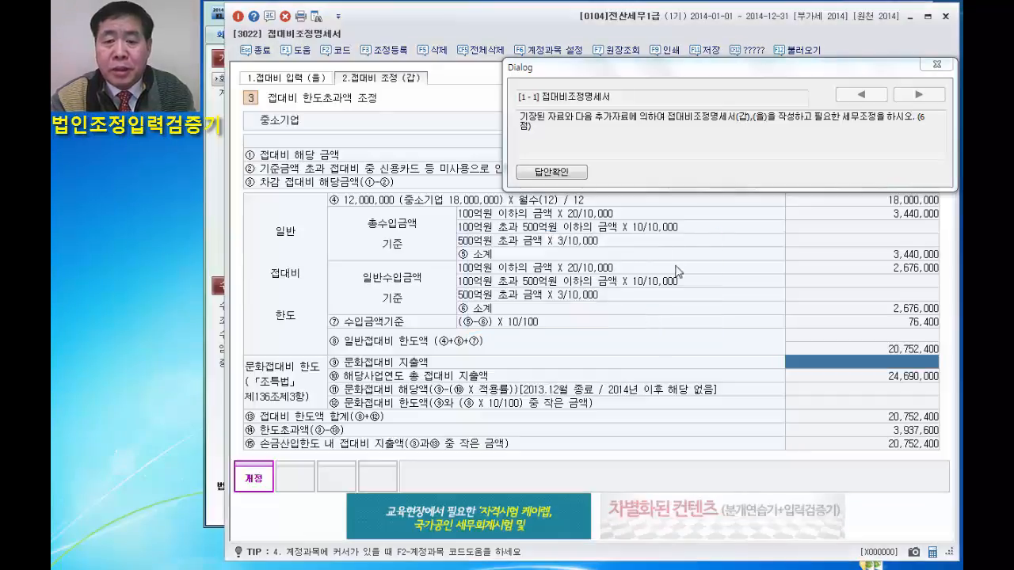
pyautogui.click(940, 68)
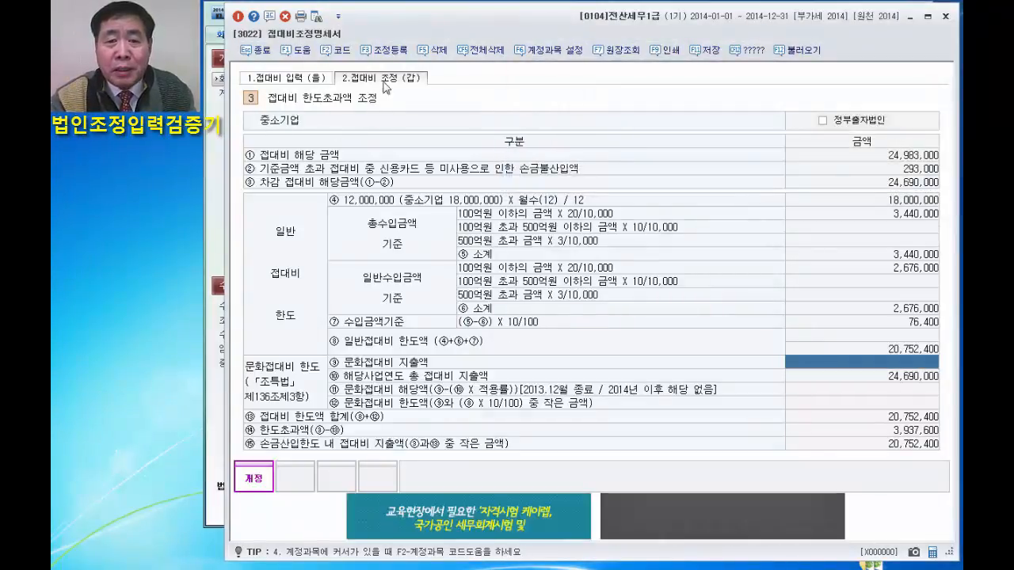
# In 접대비 입력 (을), set the 신용카드 등 미사용금액 under 접대비 중 기준금액 초과액 for 접대비(판관) to 300,000.
pyautogui.click(285, 81)
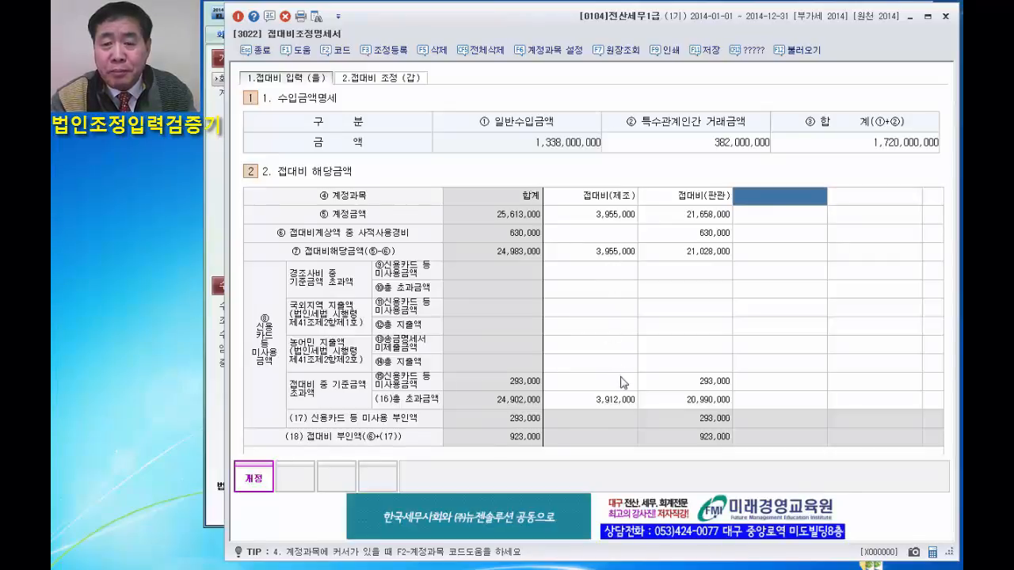
pyautogui.click(618, 402)
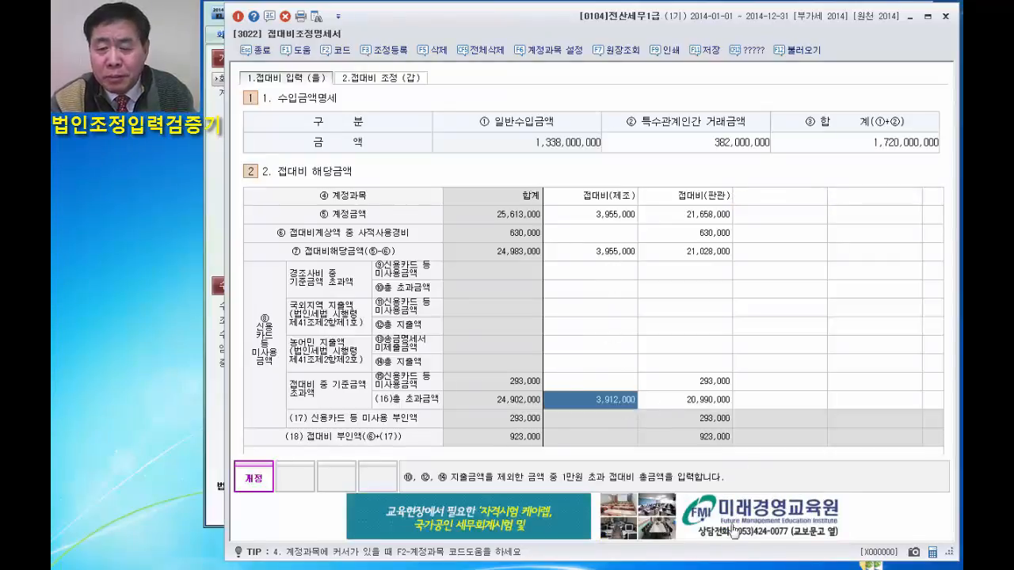
pyautogui.click(716, 385)
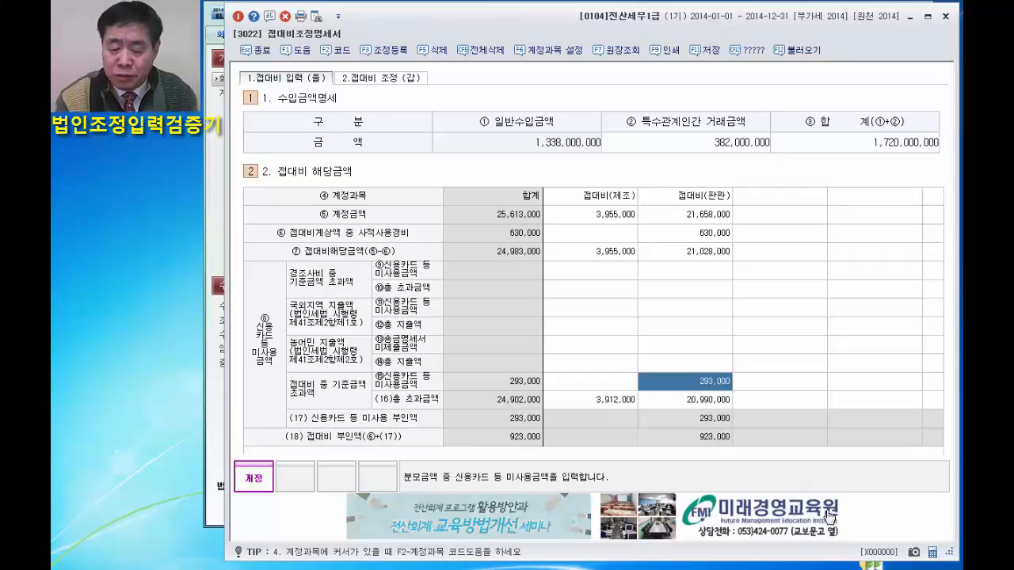
pyautogui.write('300')
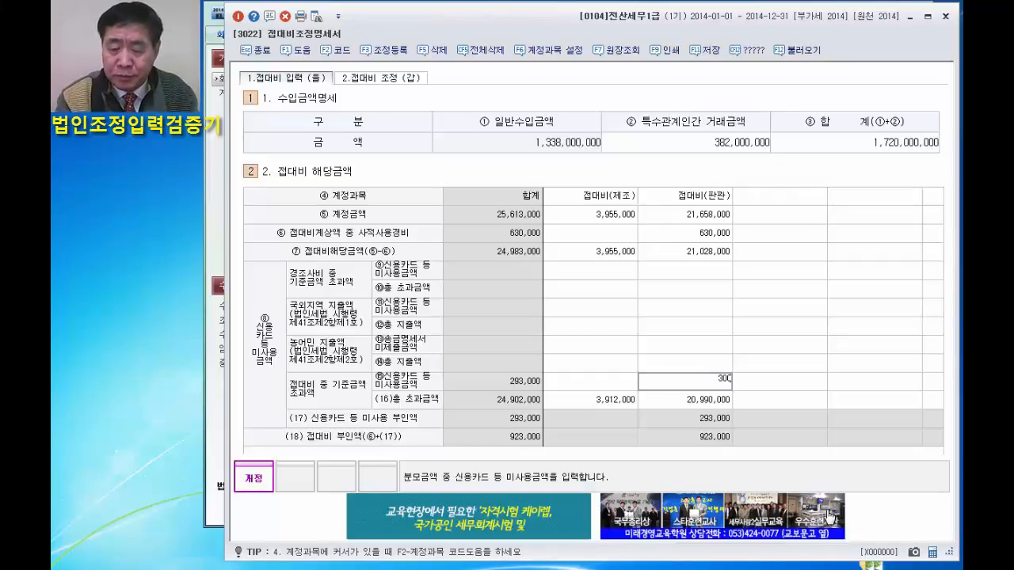
pyautogui.press('Return')
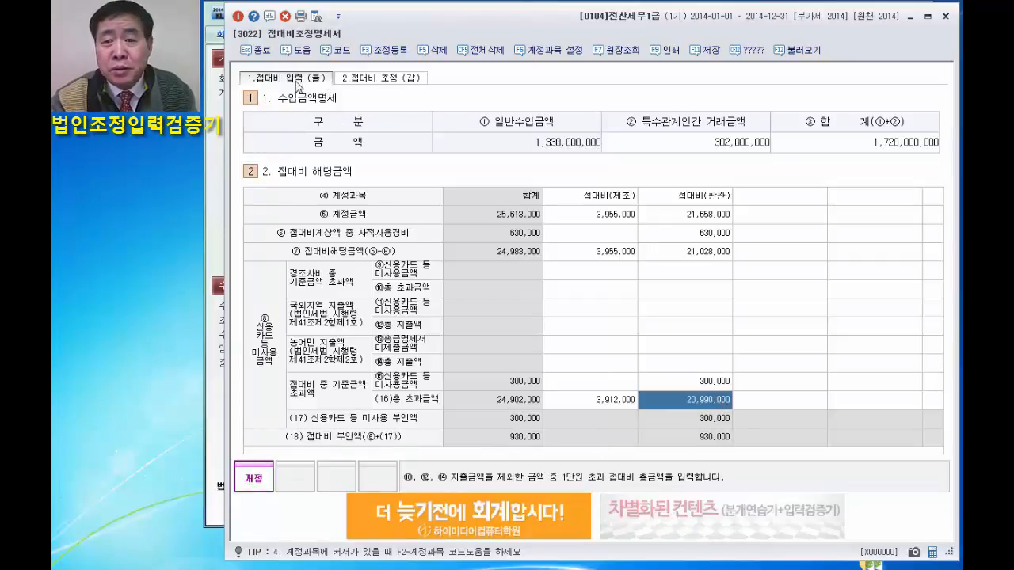
# Run the answer check from 접대비 조정 (갑) on the altered 신용카드 등 미사용금액, examine the lower rows and close the checker.
pyautogui.click(382, 79)
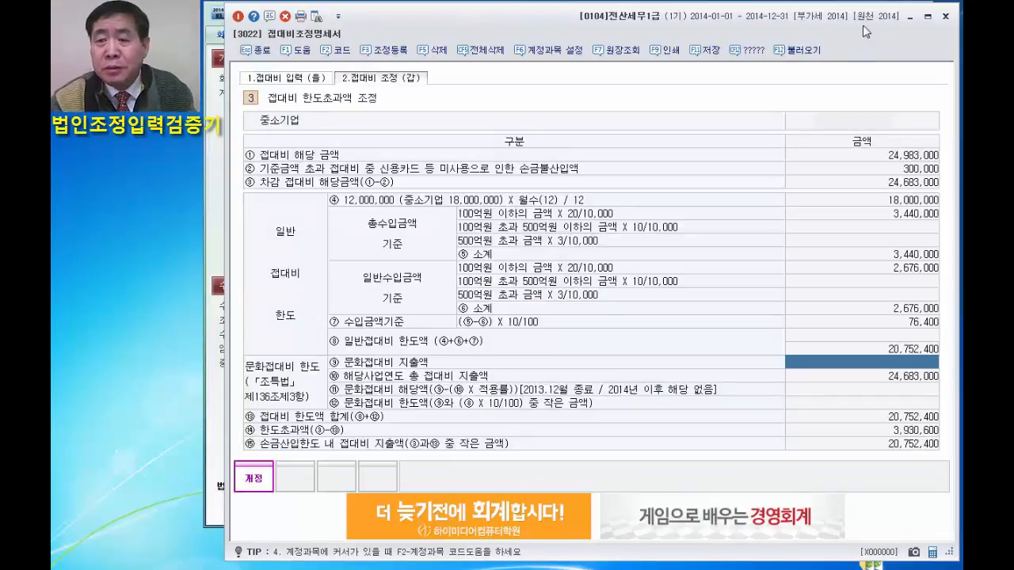
pyautogui.click(747, 51)
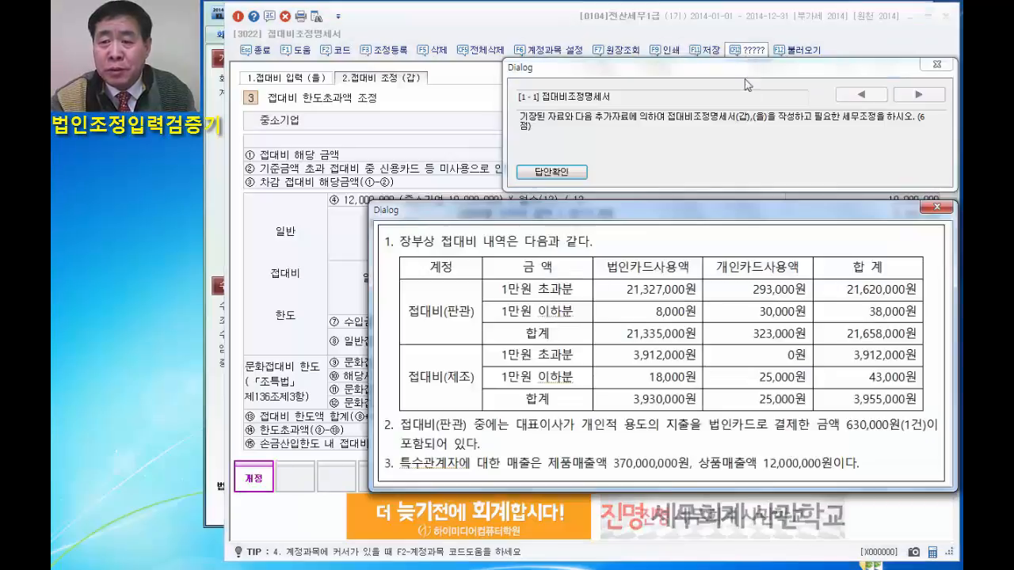
pyautogui.click(943, 209)
pyautogui.click(542, 172)
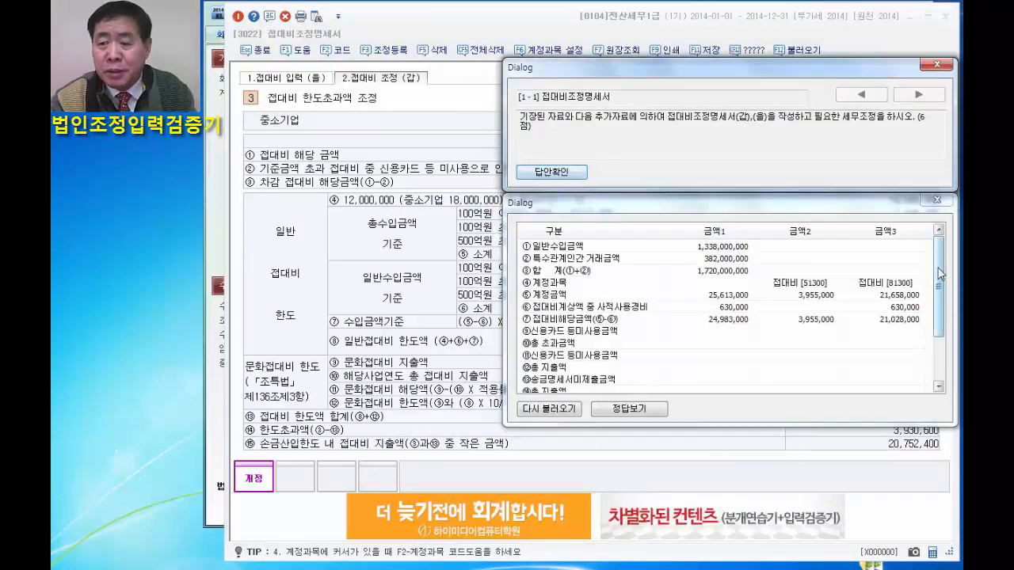
pyautogui.click(940, 291)
pyautogui.scroll(-1, 942, 296)
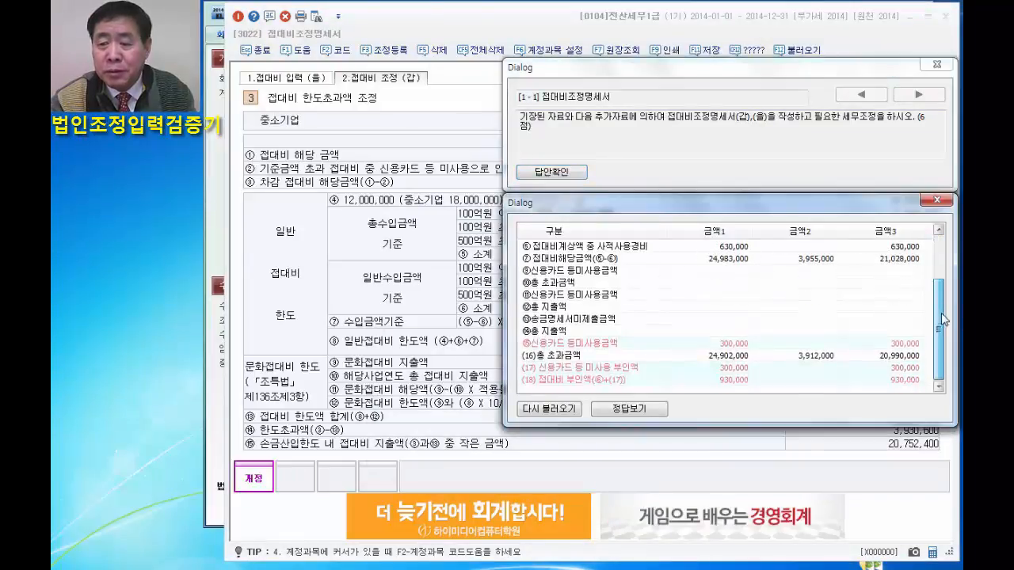
pyautogui.scroll(-2, 946, 336)
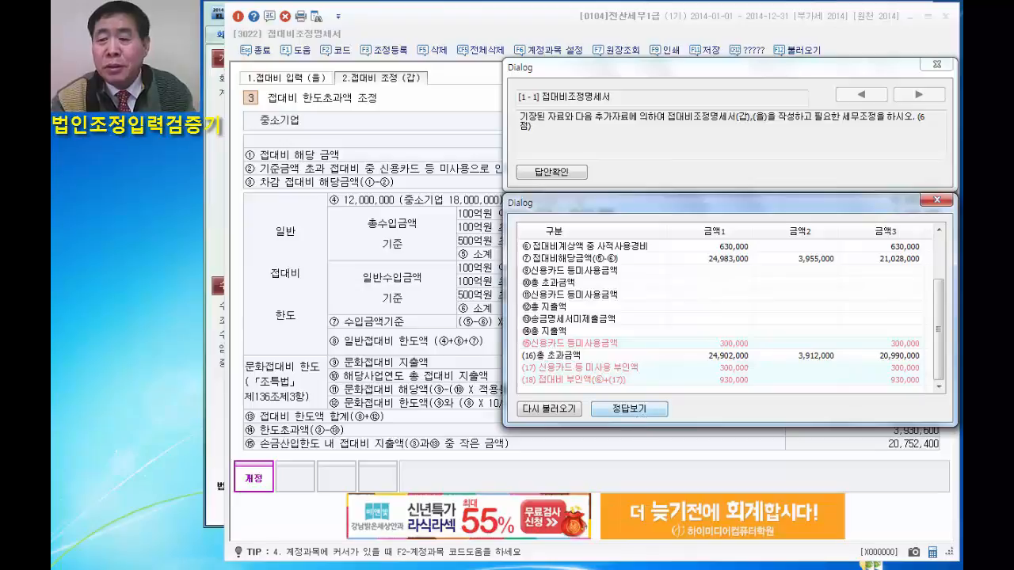
pyautogui.click(937, 201)
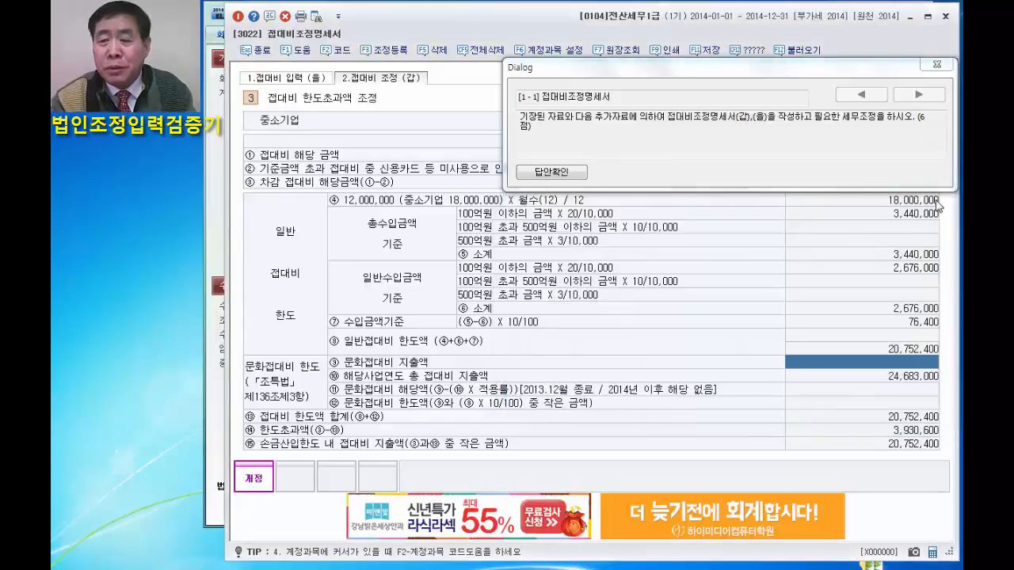
pyautogui.click(937, 65)
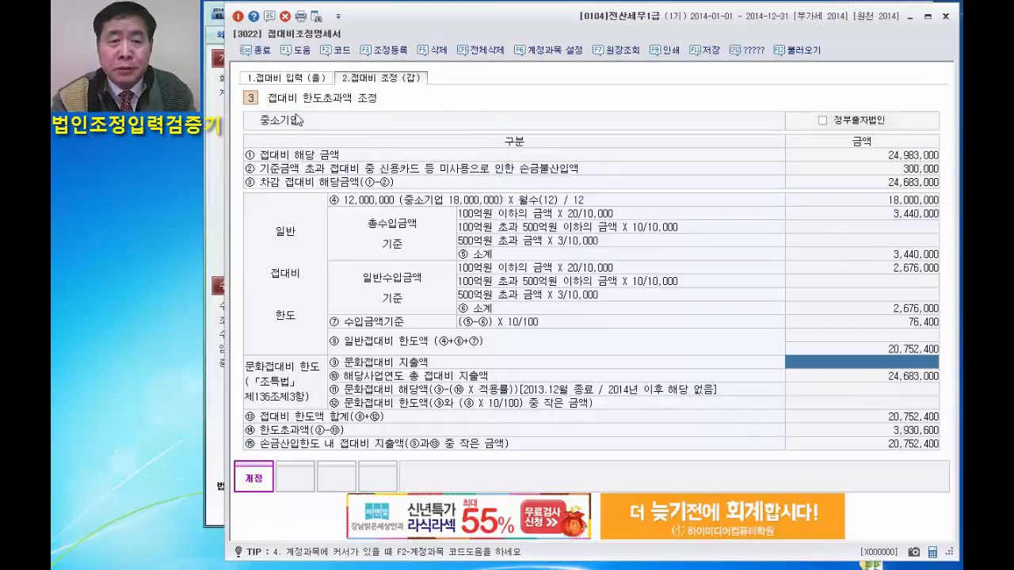
# Set the 신용카드 등 미사용금액 for 접대비(판관) in 접대비 입력 (을) to 293,000.
pyautogui.click(284, 77)
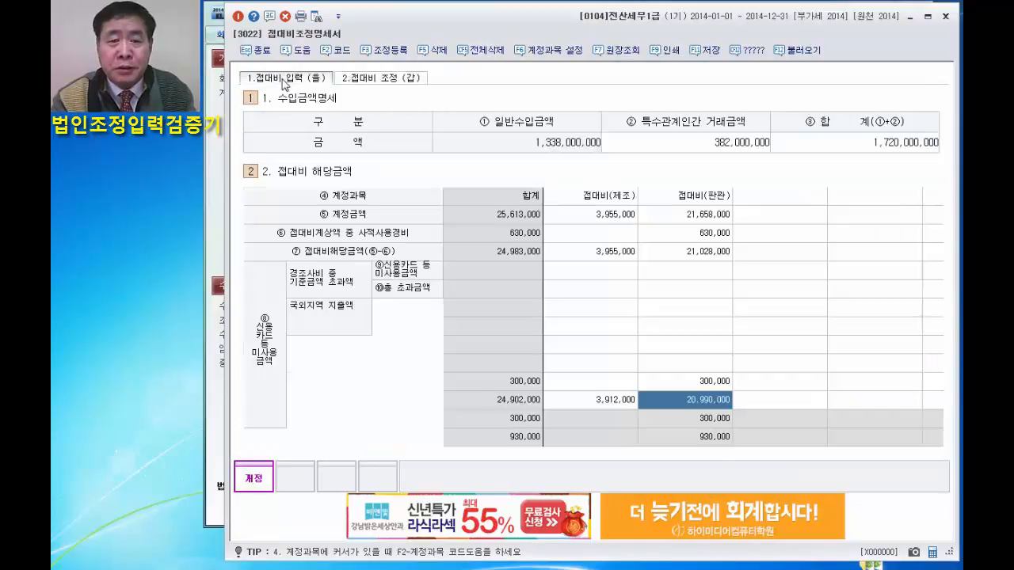
pyautogui.click(711, 384)
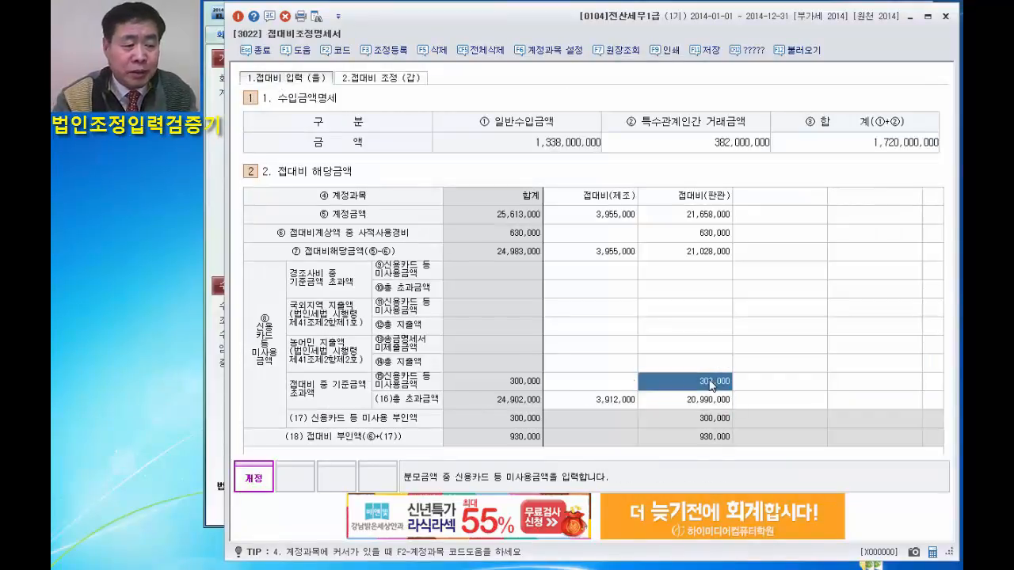
pyautogui.write('1')
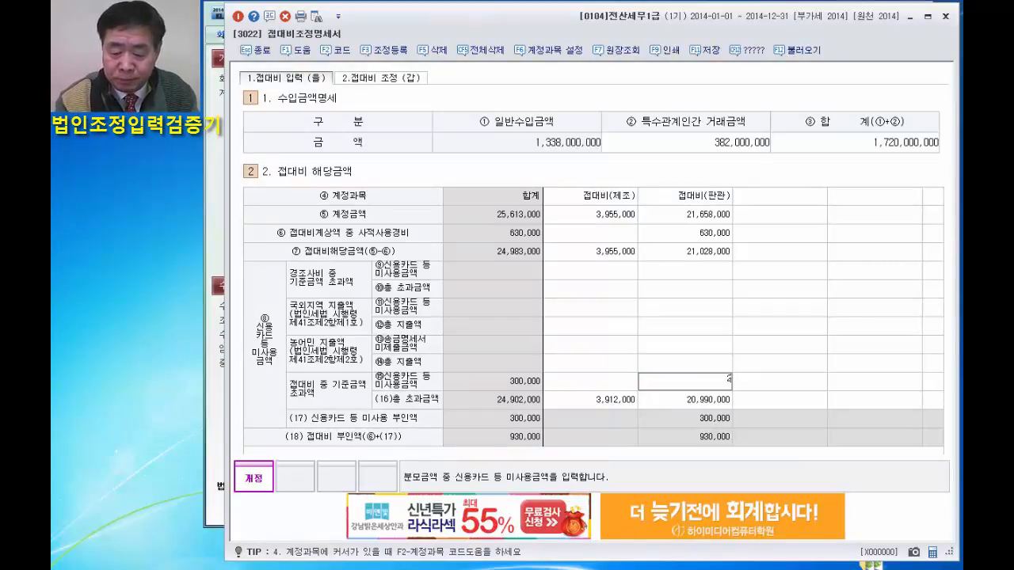
pyautogui.press('Return')
pyautogui.press('Return')
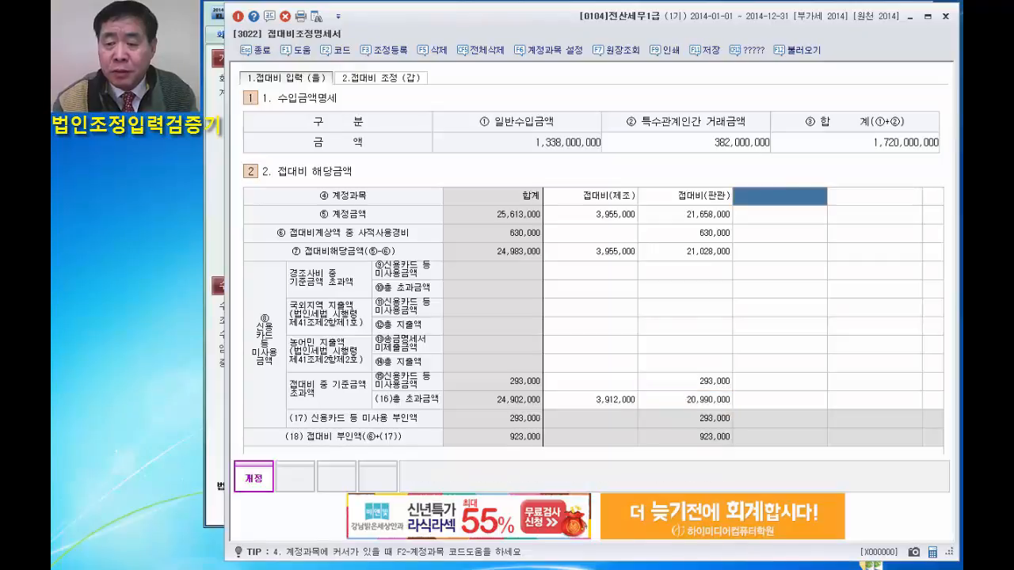
# Recheck the corrected 접대비조정명세서 answers from 접대비 조정 (갑) and review the checker's rows.
pyautogui.click(387, 79)
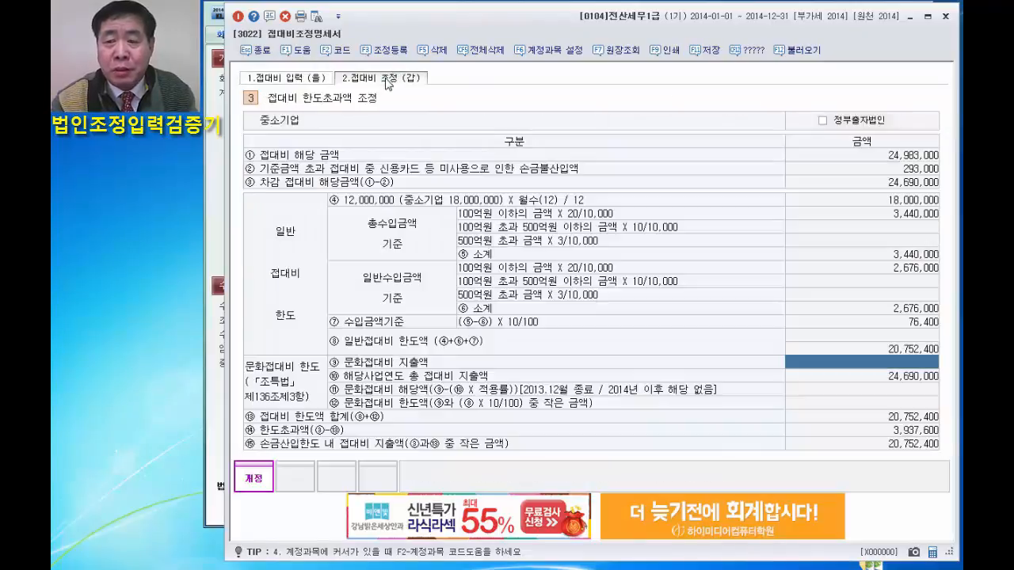
pyautogui.click(752, 57)
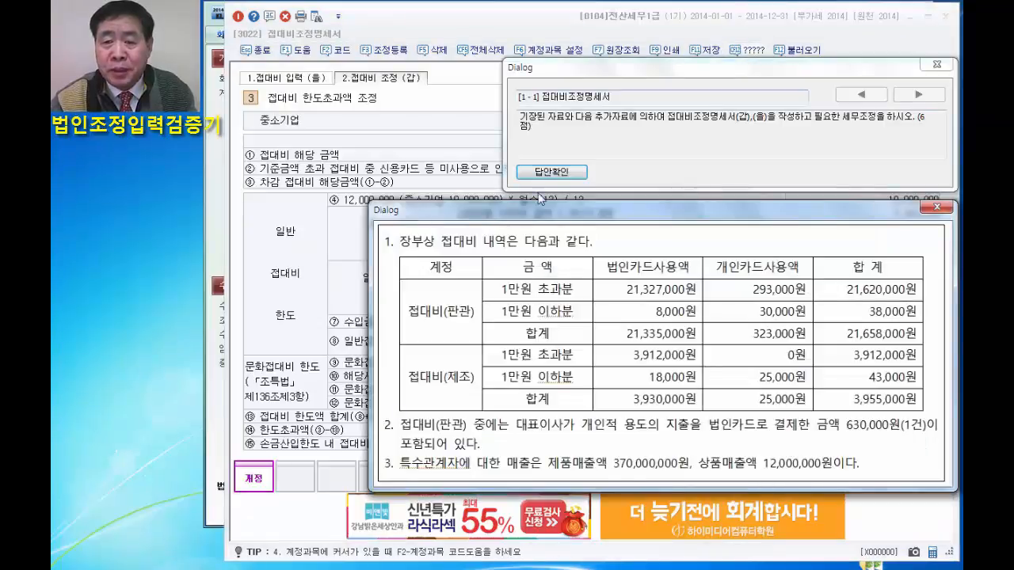
pyautogui.click(559, 174)
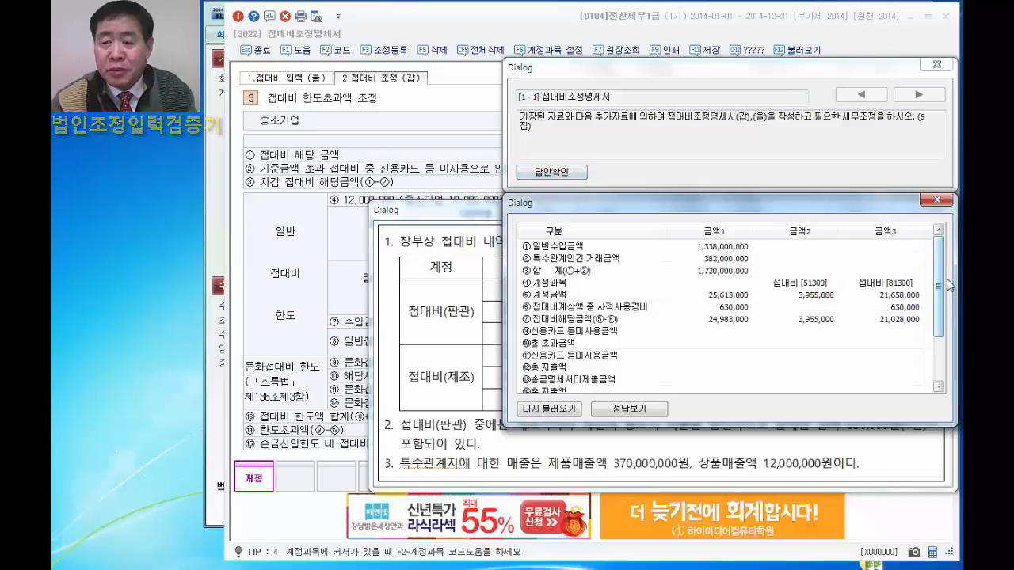
pyautogui.scroll(-2, 937, 258)
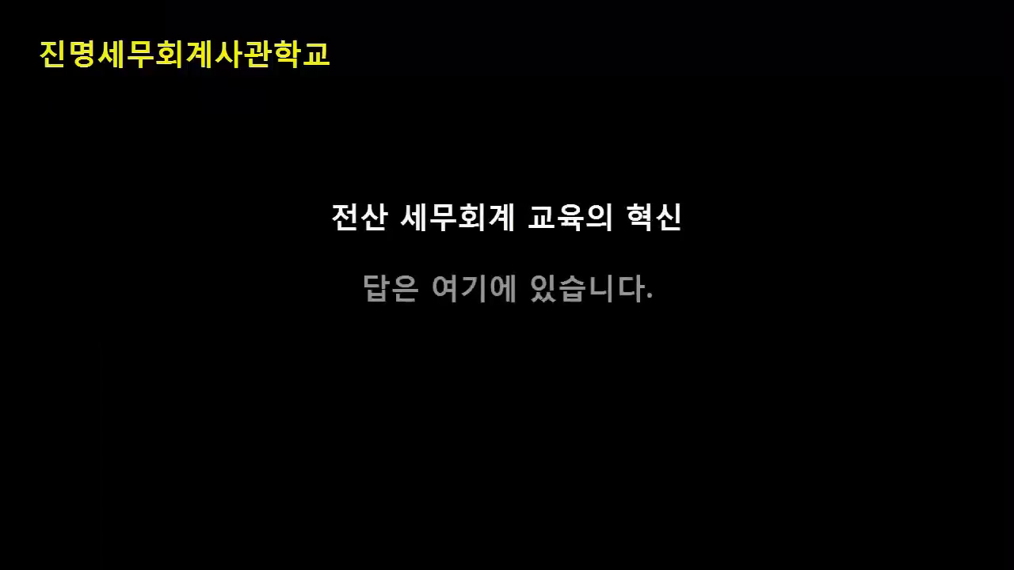